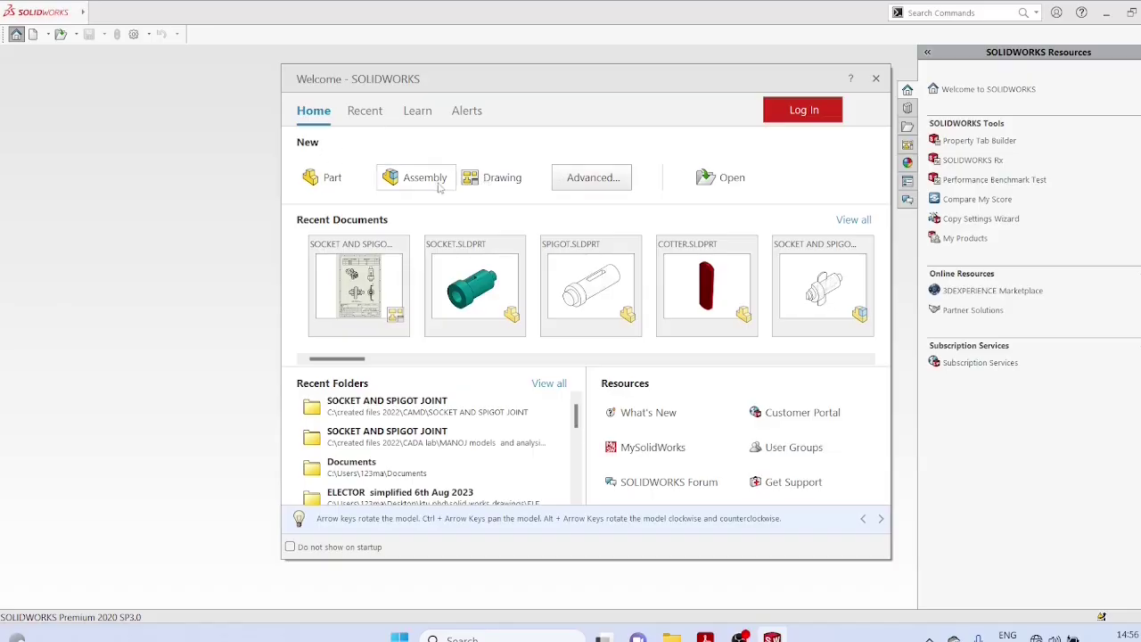
Create a new assembly and load the SOCKET part for placement
{"action": "left_click", "coordinate": [436, 183]}
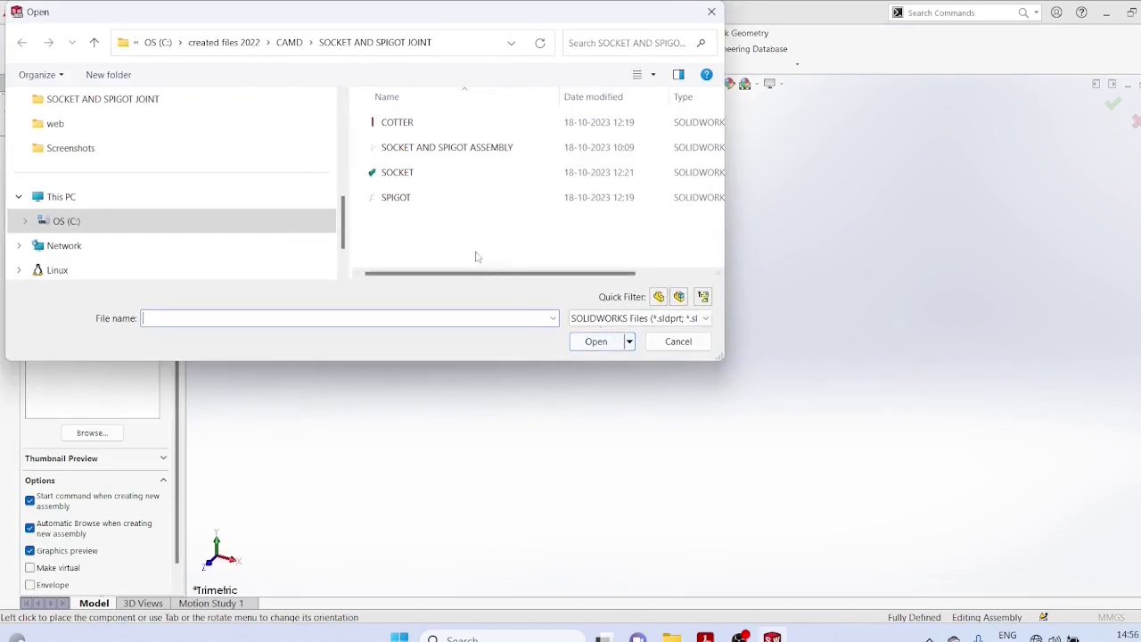
{"action": "left_click", "coordinate": [408, 177]}
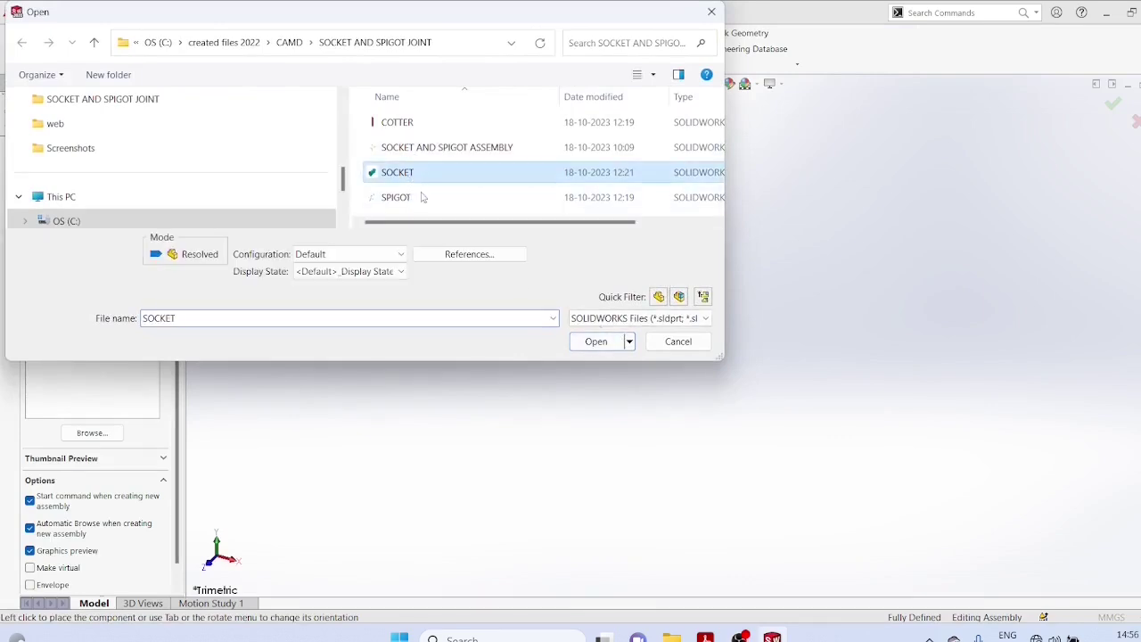
{"action": "left_click", "coordinate": [596, 343]}
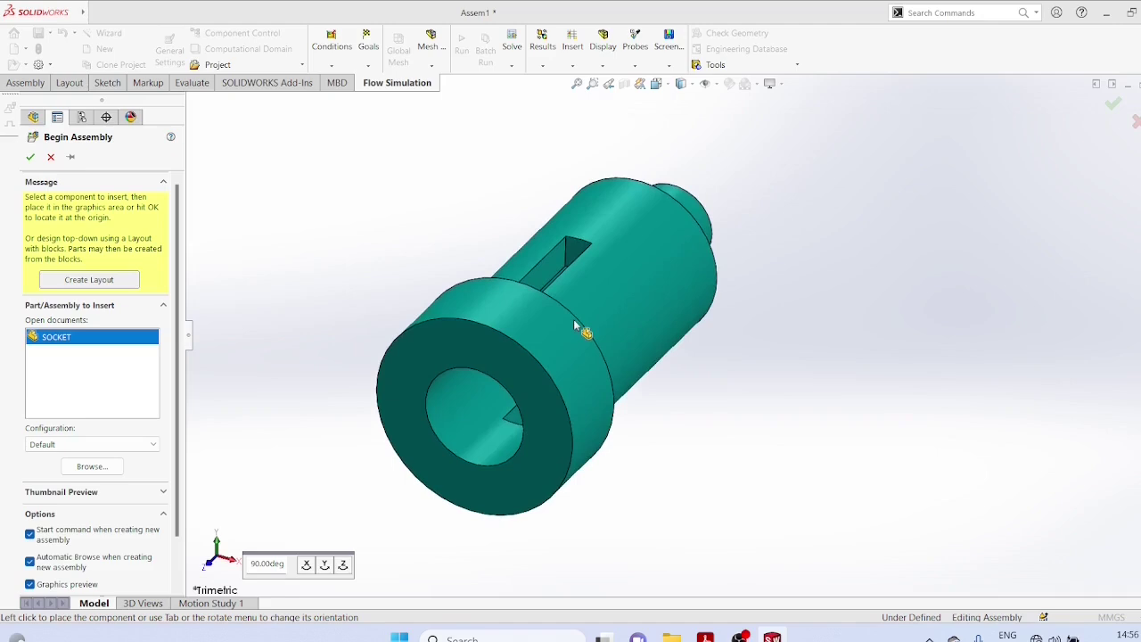
Place SOCKET as the first component, then insert SPIGOT beside it
{"action": "left_click", "coordinate": [573, 321]}
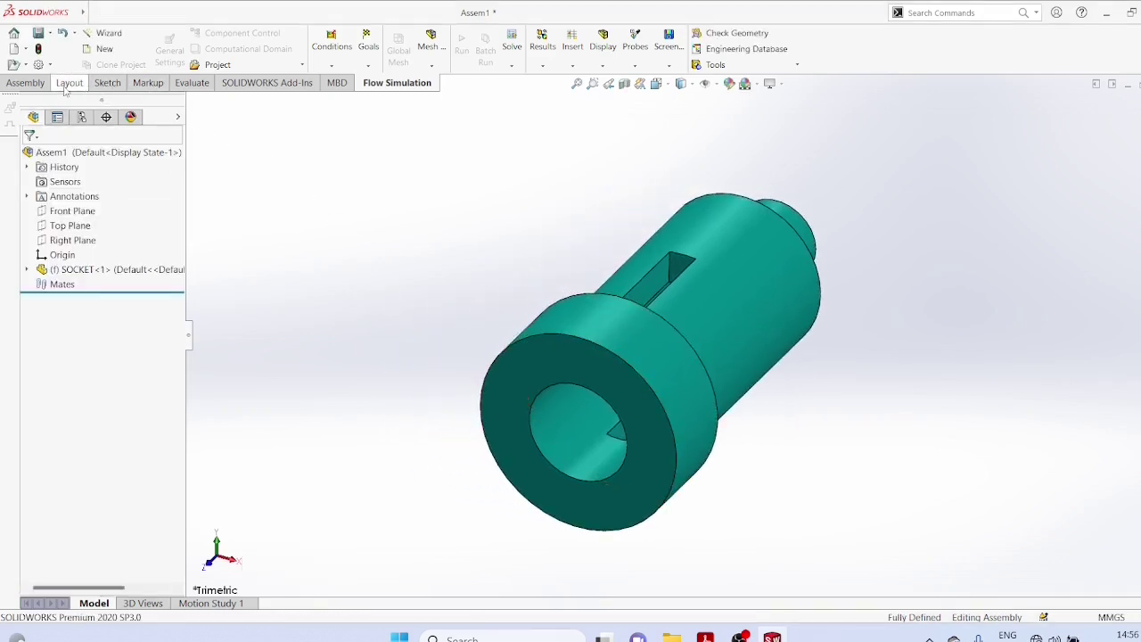
{"action": "left_click", "coordinate": [25, 82]}
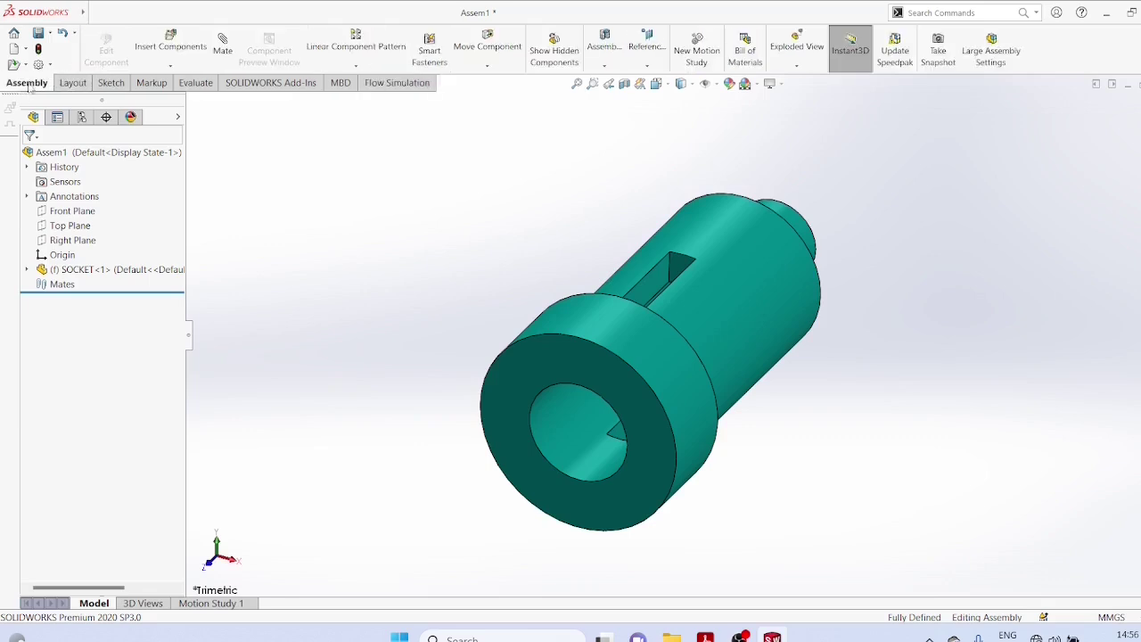
{"action": "left_click", "coordinate": [172, 68]}
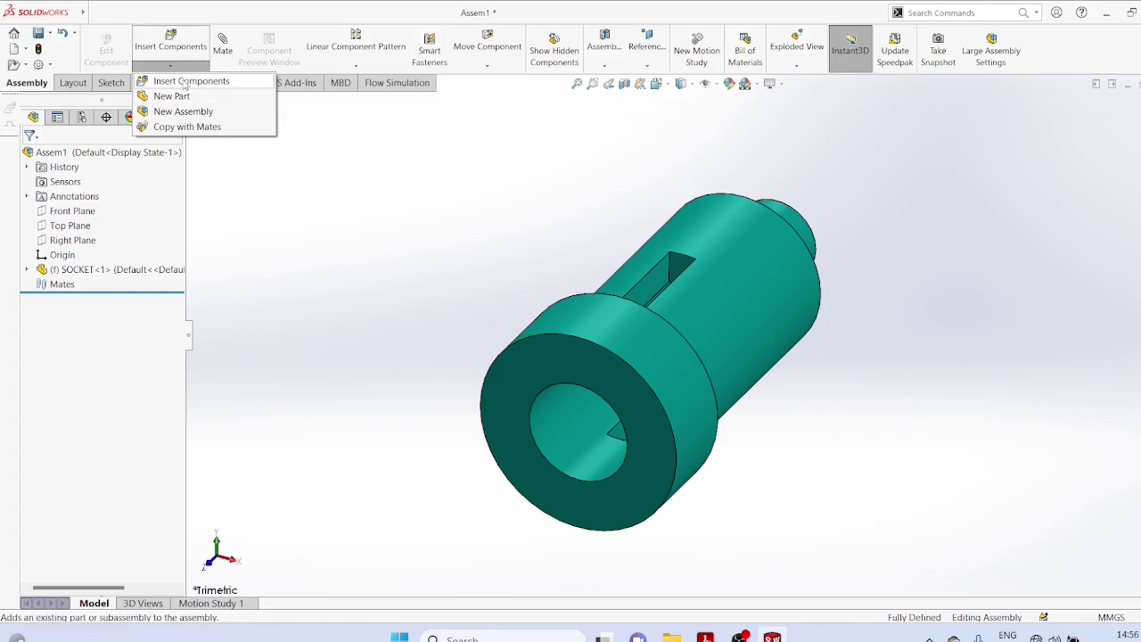
{"action": "left_click", "coordinate": [184, 85]}
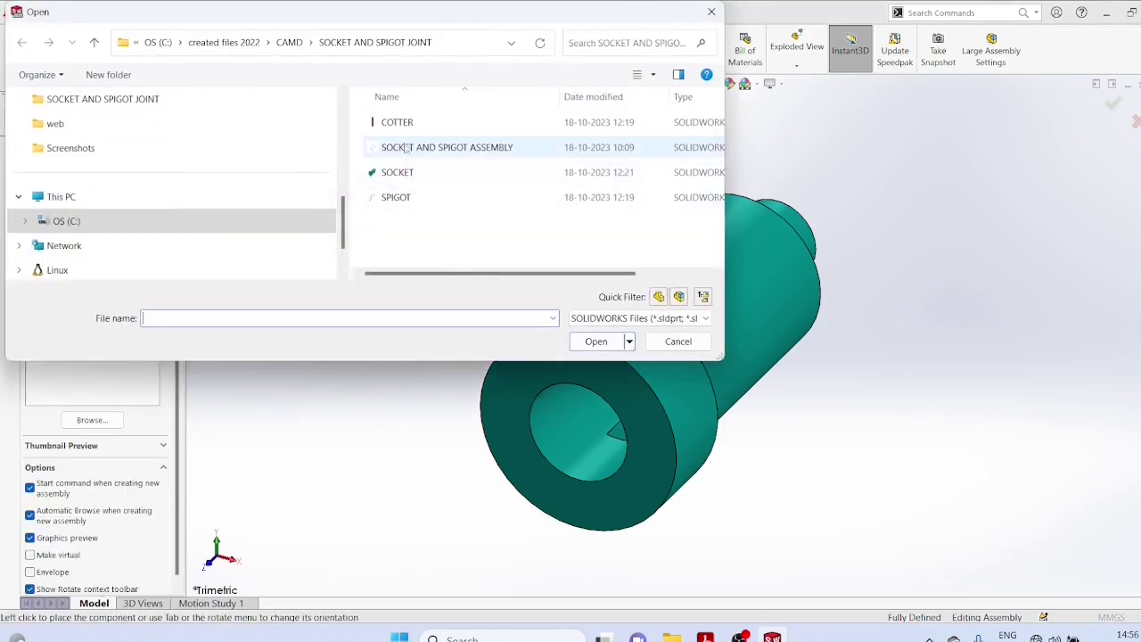
{"action": "left_click", "coordinate": [403, 198]}
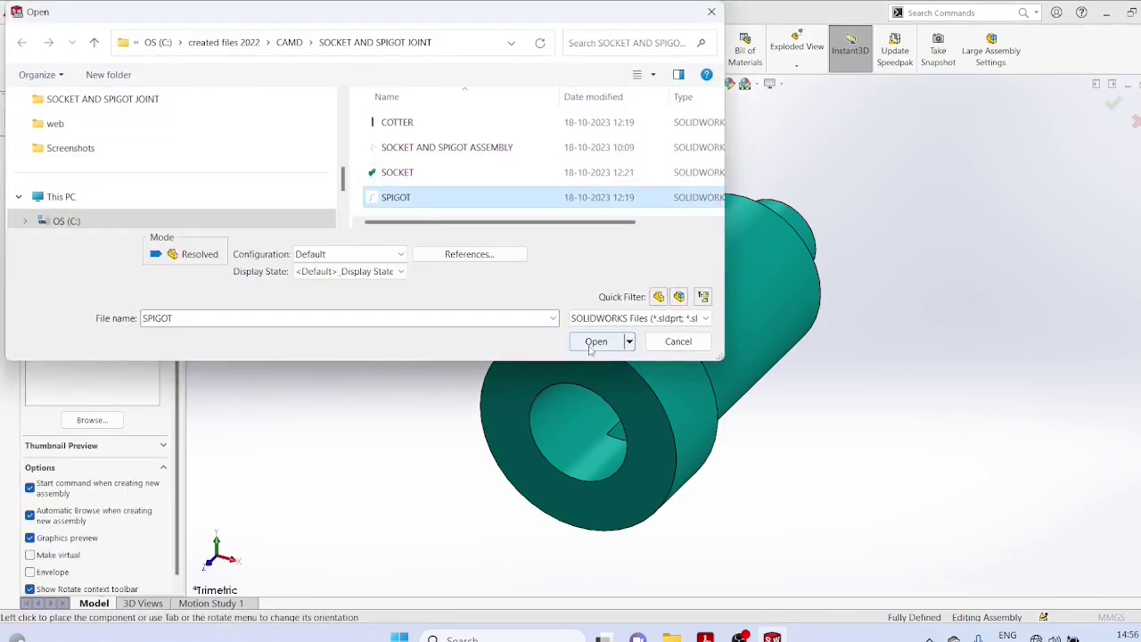
{"action": "left_click", "coordinate": [594, 343]}
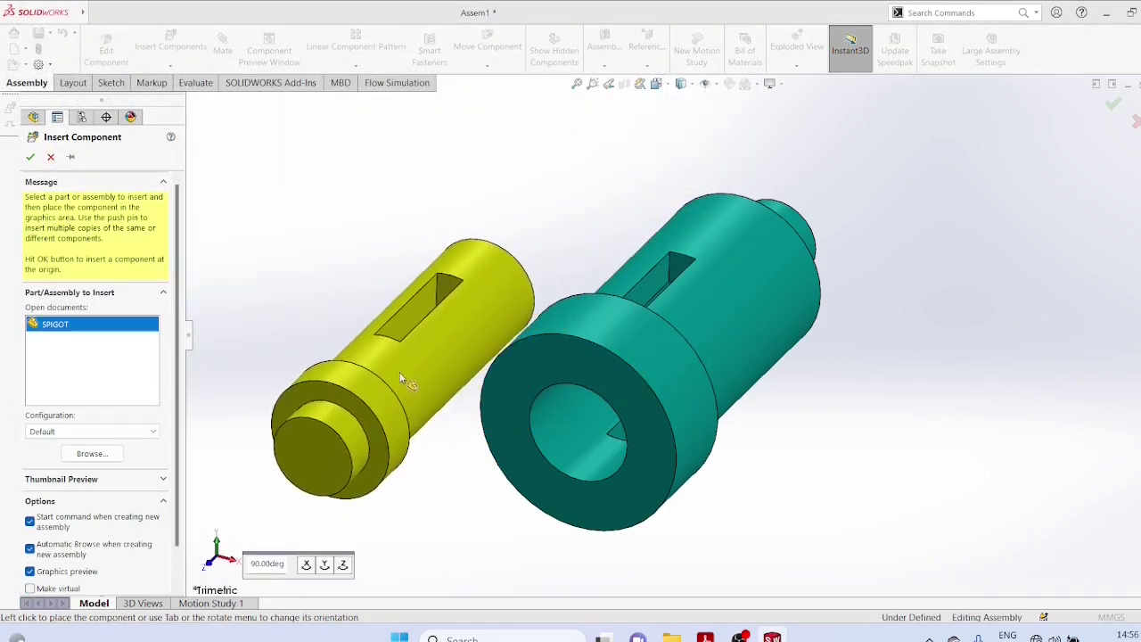
{"action": "left_click", "coordinate": [399, 371]}
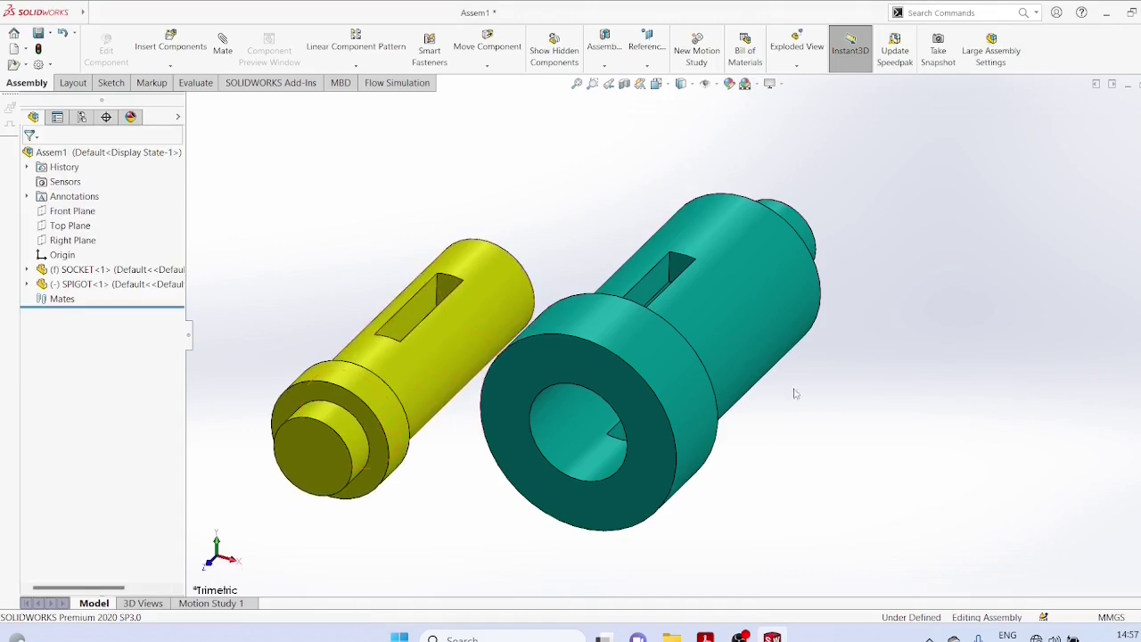
{"action": "mouse_move", "coordinate": [837, 382]}
{"action": "middle_mouse_down"}
{"action": "mouse_move", "coordinate": [781, 397]}
{"action": "mouse_move", "coordinate": [781, 448]}
{"action": "mouse_move", "coordinate": [759, 422]}
{"action": "middle_mouse_up"}
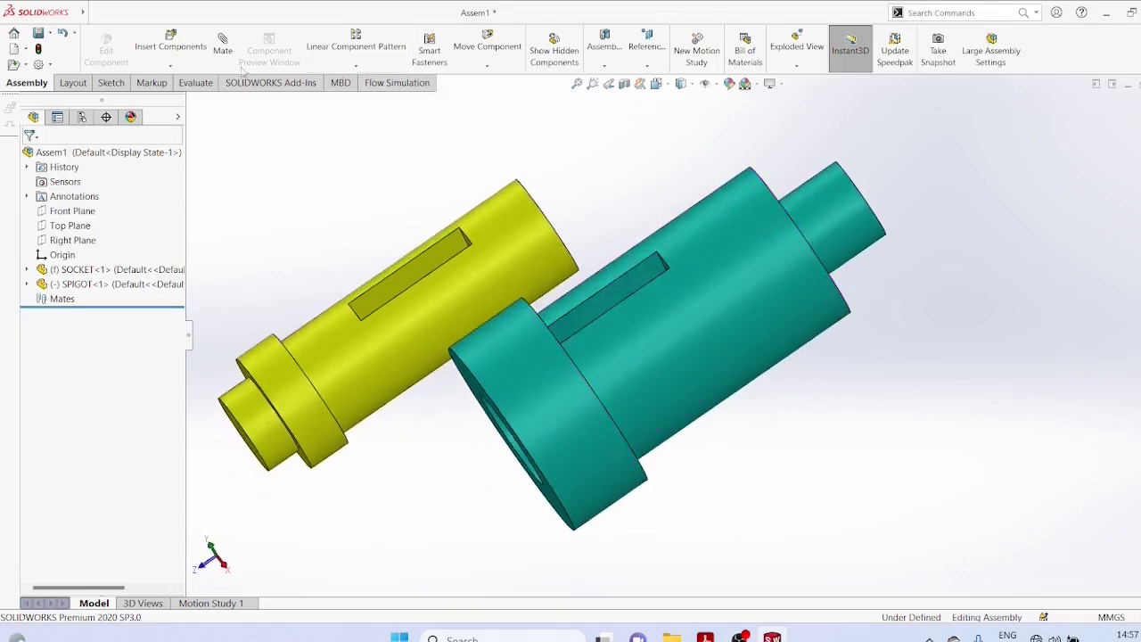
Add a concentric mate between the spigot's cylindrical face and the socket bore
{"action": "left_click", "coordinate": [223, 45]}
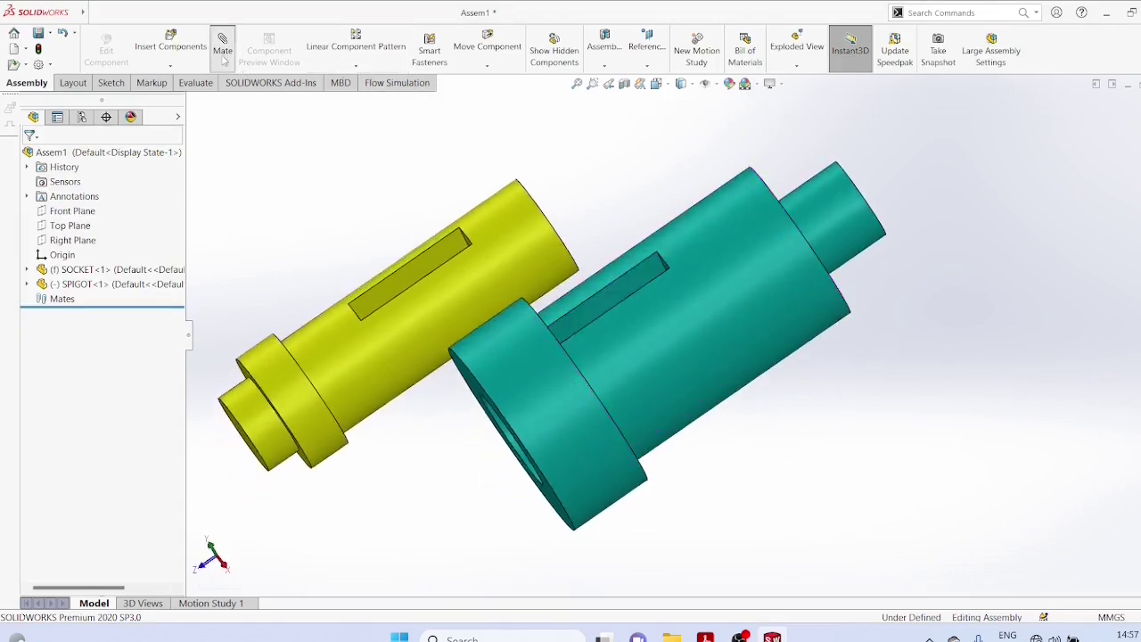
{"action": "left_click", "coordinate": [355, 358]}
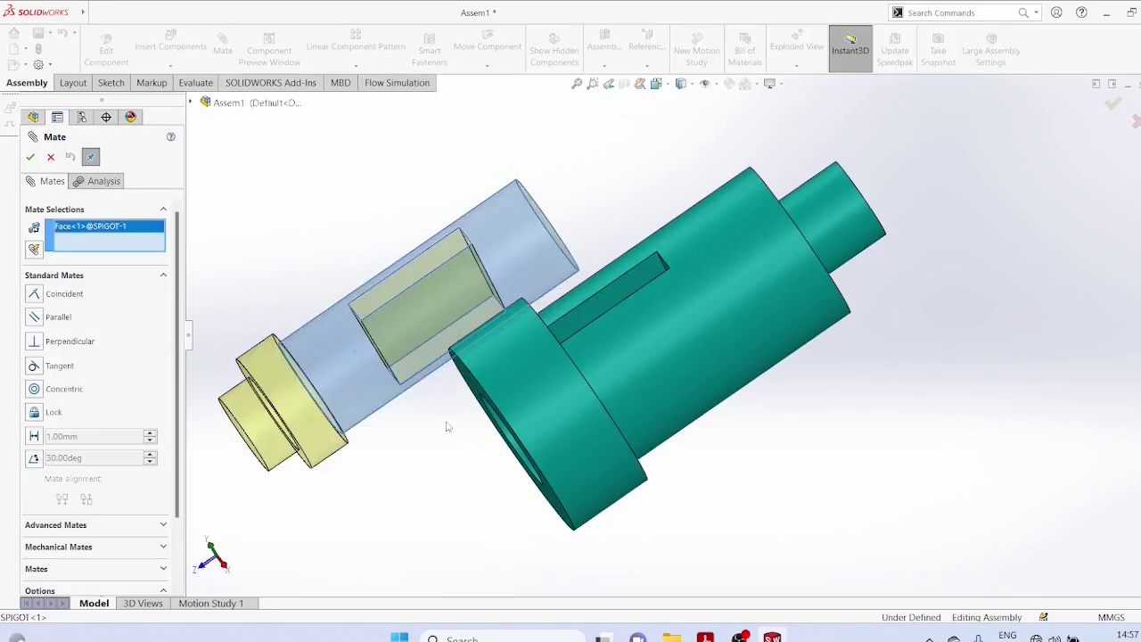
{"action": "middle_click_drag", "start_coordinate": [812, 544], "coordinate": [781, 505]}
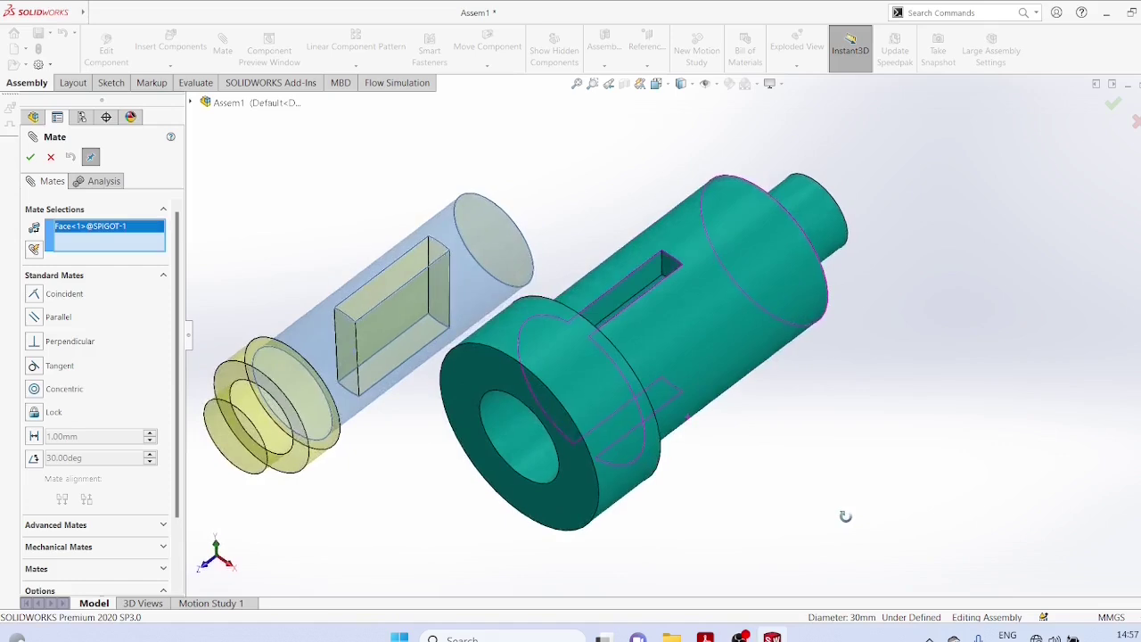
{"action": "left_click", "coordinate": [517, 420]}
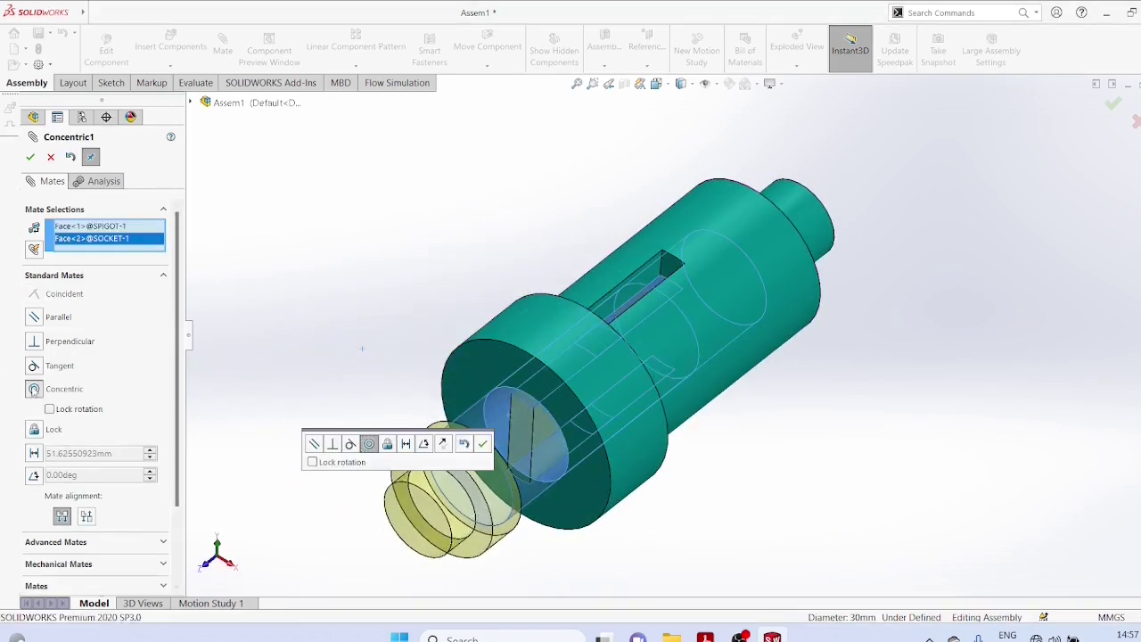
{"action": "left_click", "coordinate": [29, 156]}
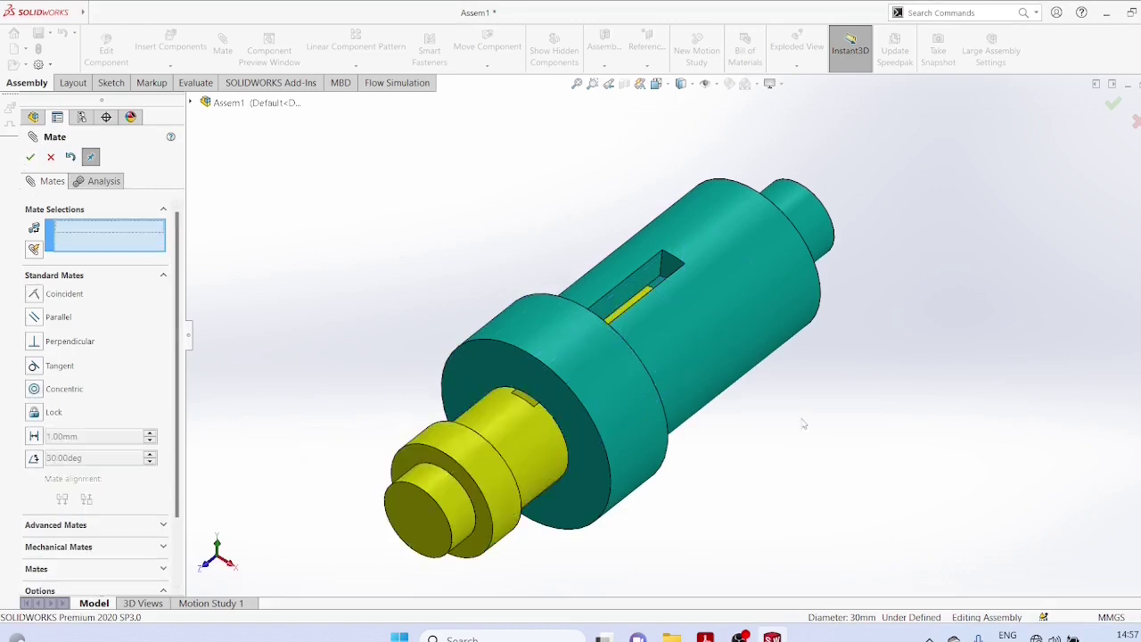
{"action": "middle_click_drag", "start_coordinate": [892, 442], "coordinate": [818, 487]}
Add a coincident mate between the spigot's circular edge and the socket's matching edge
{"action": "left_click", "coordinate": [50, 157]}
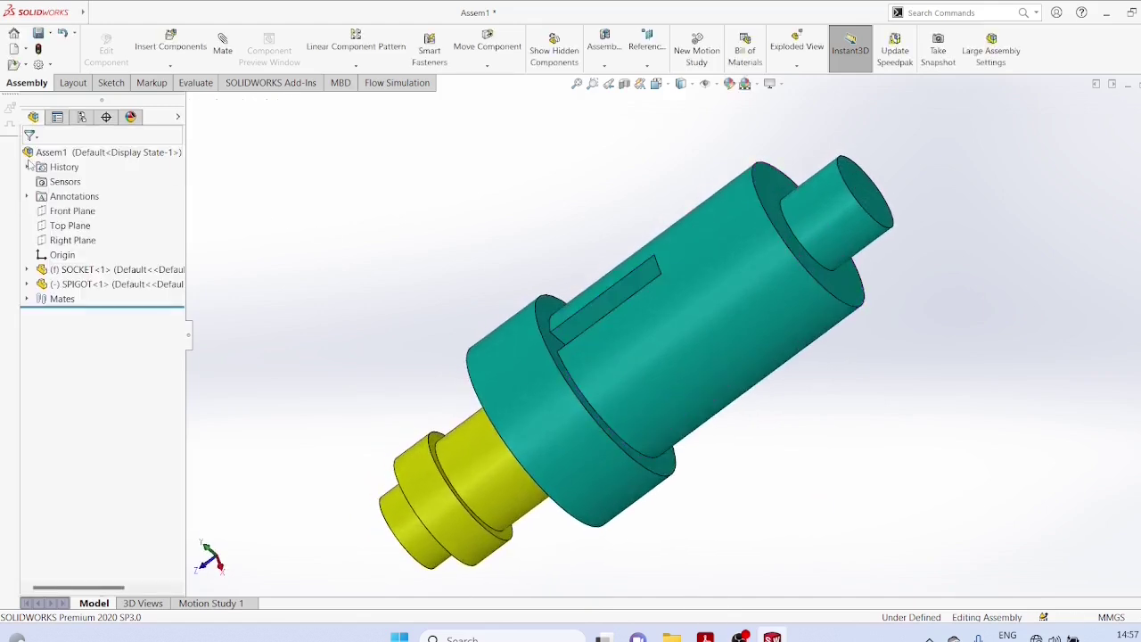
{"action": "key", "text": "Return"}
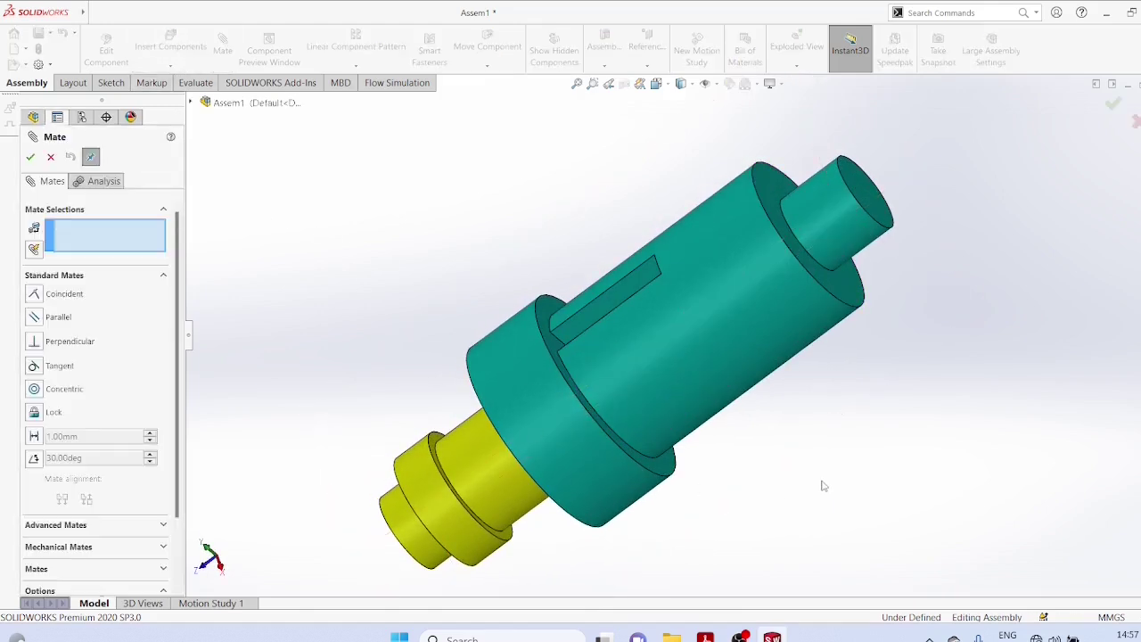
{"action": "middle_click_drag", "start_coordinate": [820, 484], "coordinate": [789, 507]}
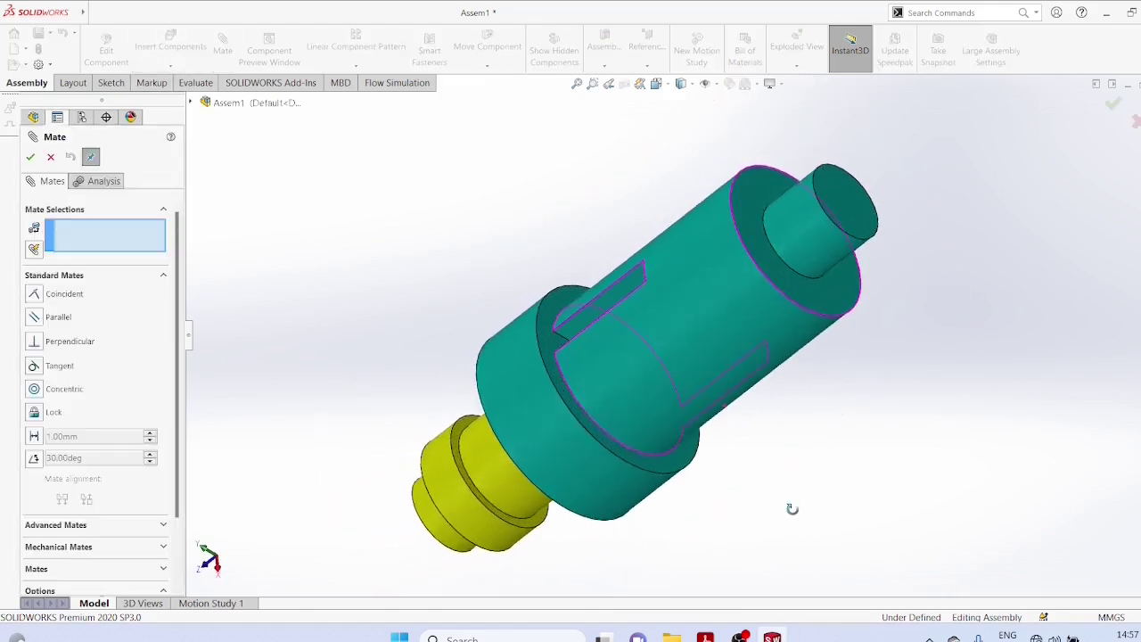
{"action": "left_click", "coordinate": [481, 492]}
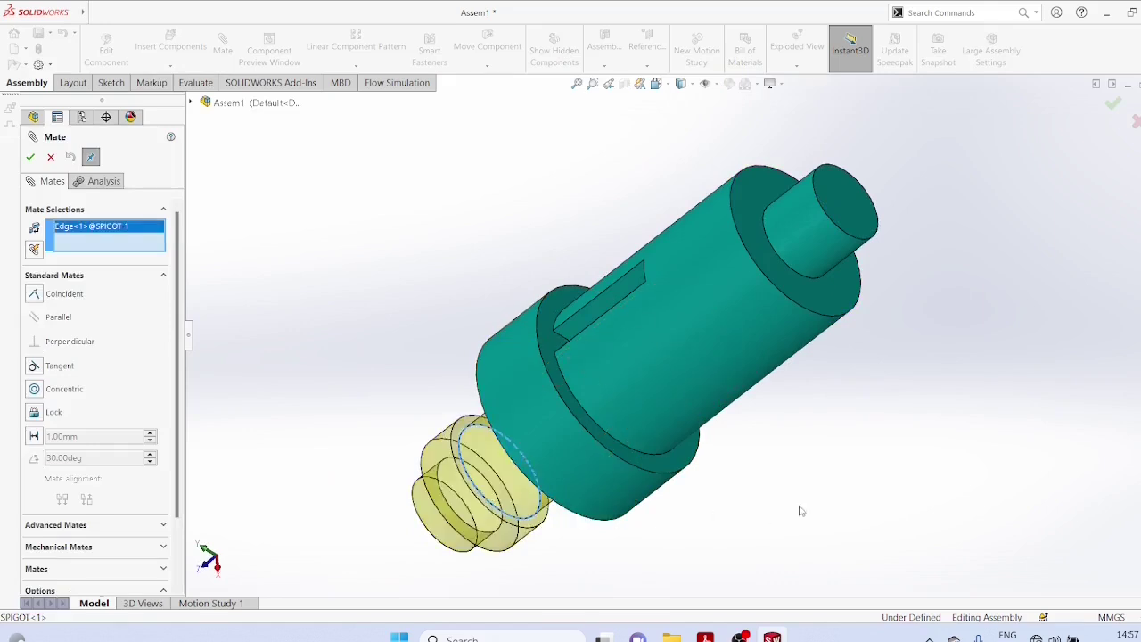
{"action": "middle_click_drag", "start_coordinate": [719, 518], "coordinate": [929, 433]}
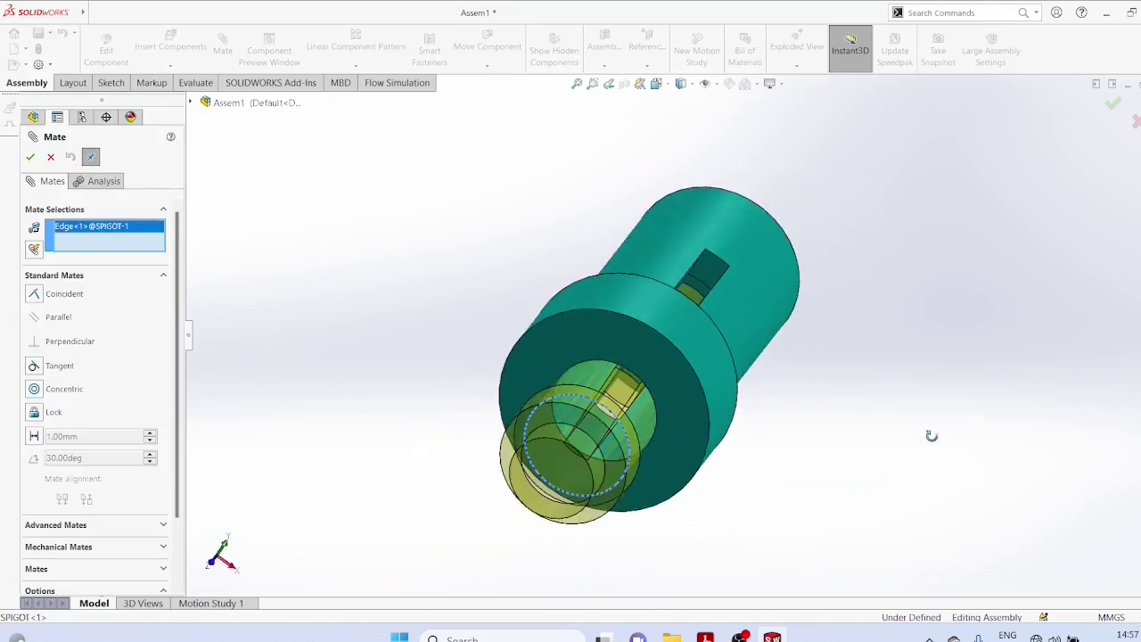
{"action": "left_click", "coordinate": [647, 386]}
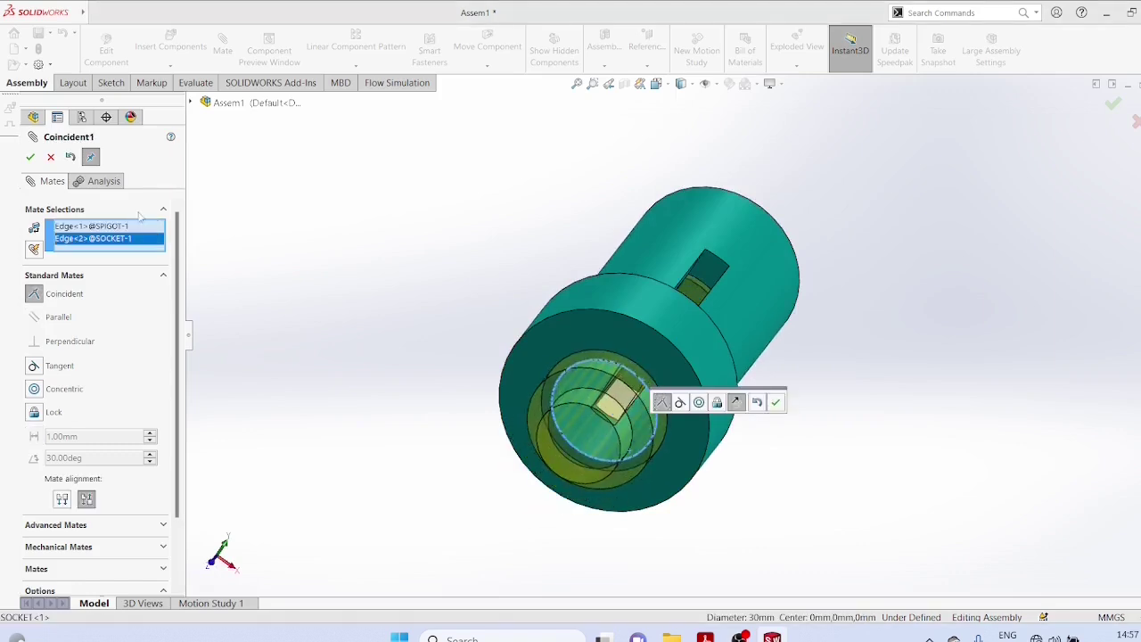
{"action": "left_click", "coordinate": [29, 157]}
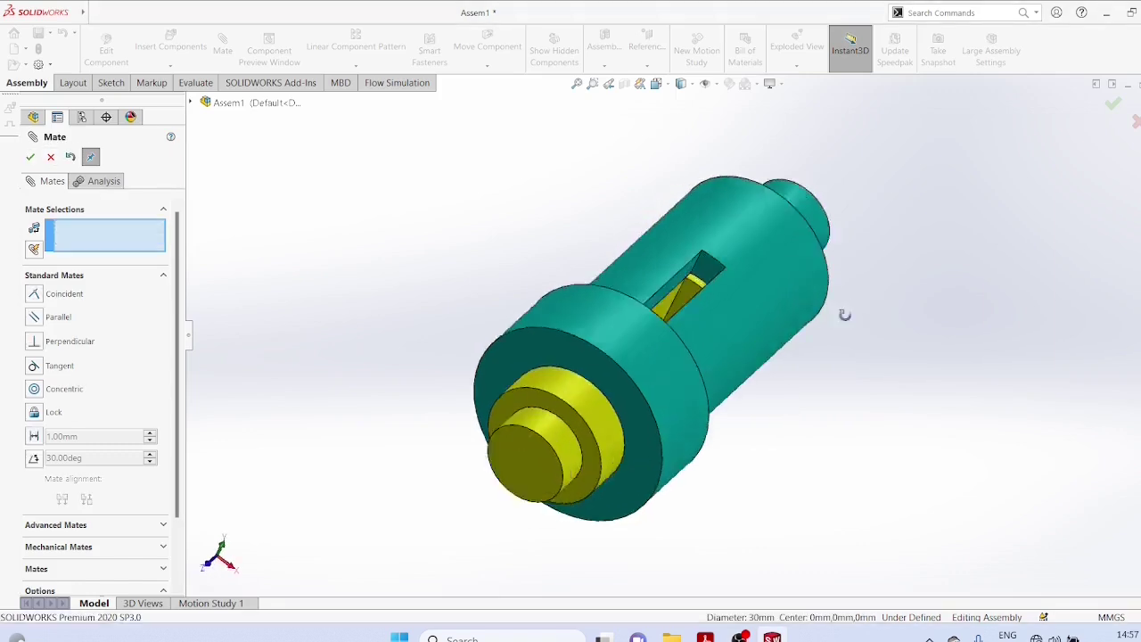
{"action": "mouse_move", "coordinate": [867, 297]}
{"action": "middle_mouse_down"}
{"action": "mouse_move", "coordinate": [794, 363]}
{"action": "mouse_move", "coordinate": [781, 443]}
{"action": "middle_mouse_up"}
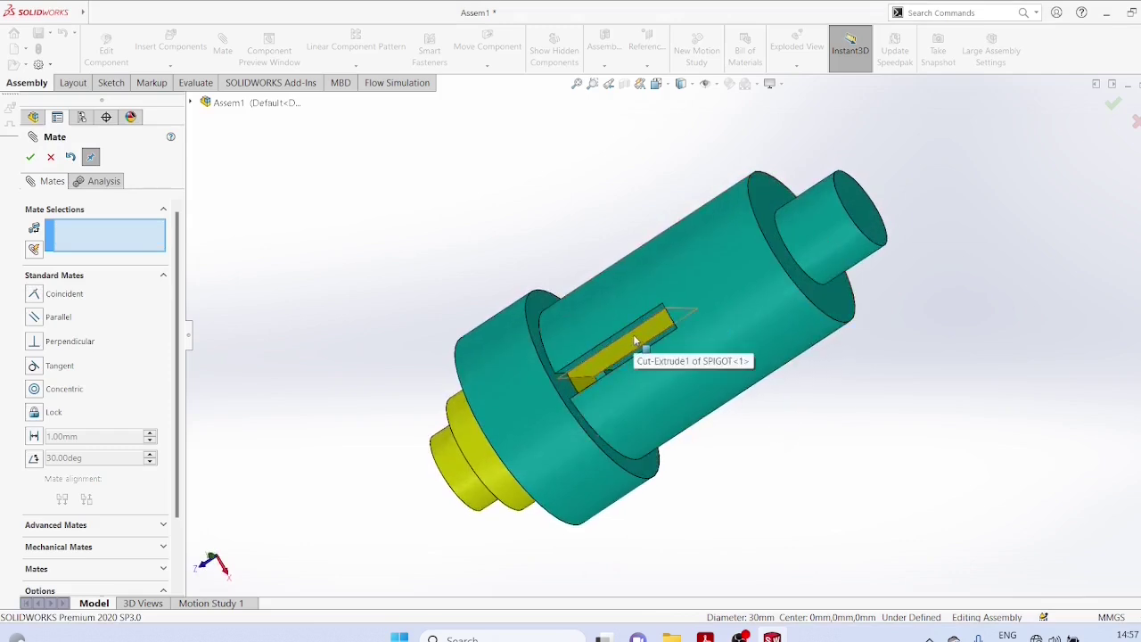
{"action": "scroll", "coordinate": [737, 344], "scroll_direction": "down", "scroll_amount": 3}
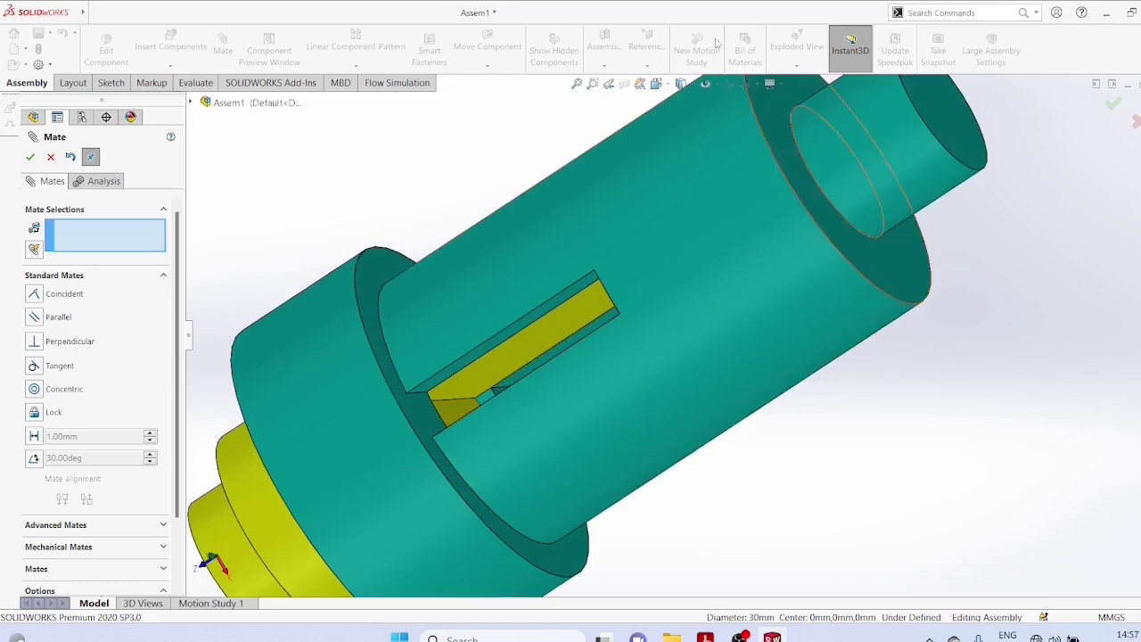
Switch to Hidden Lines Visible and orbit to reveal the slot edges
{"action": "left_click", "coordinate": [695, 87]}
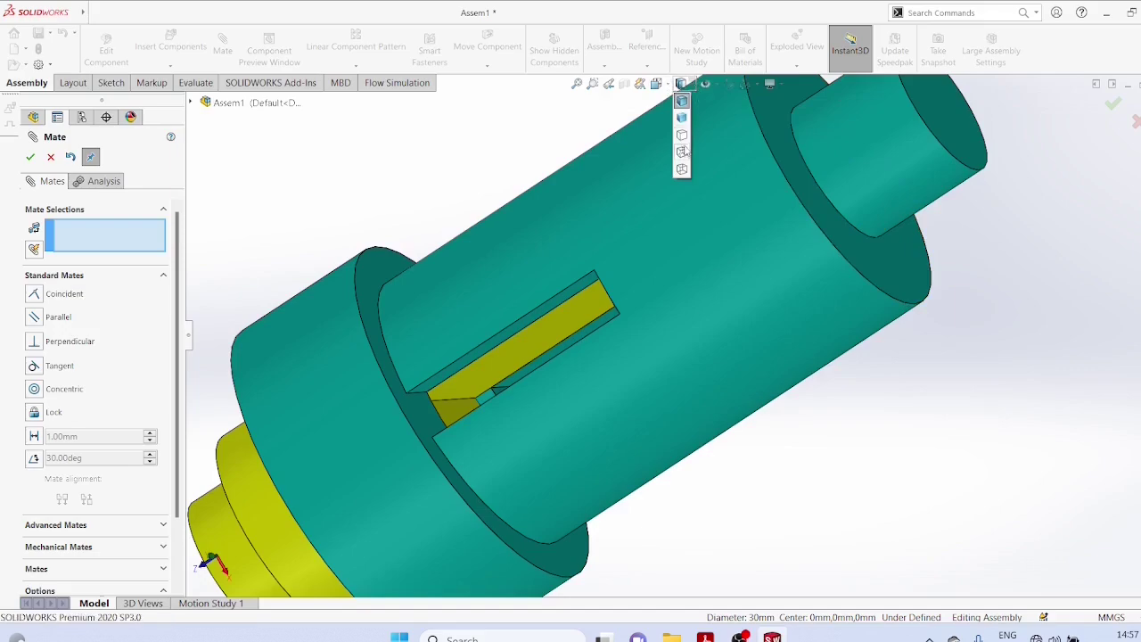
{"action": "left_click", "coordinate": [683, 152]}
{"action": "mouse_move", "coordinate": [840, 308]}
{"action": "middle_mouse_down"}
{"action": "mouse_move", "coordinate": [866, 276]}
{"action": "mouse_move", "coordinate": [853, 328]}
{"action": "mouse_move", "coordinate": [879, 339]}
{"action": "mouse_move", "coordinate": [847, 354]}
{"action": "mouse_move", "coordinate": [876, 338]}
{"action": "mouse_move", "coordinate": [880, 314]}
{"action": "mouse_move", "coordinate": [897, 344]}
{"action": "mouse_move", "coordinate": [882, 329]}
{"action": "middle_mouse_up"}
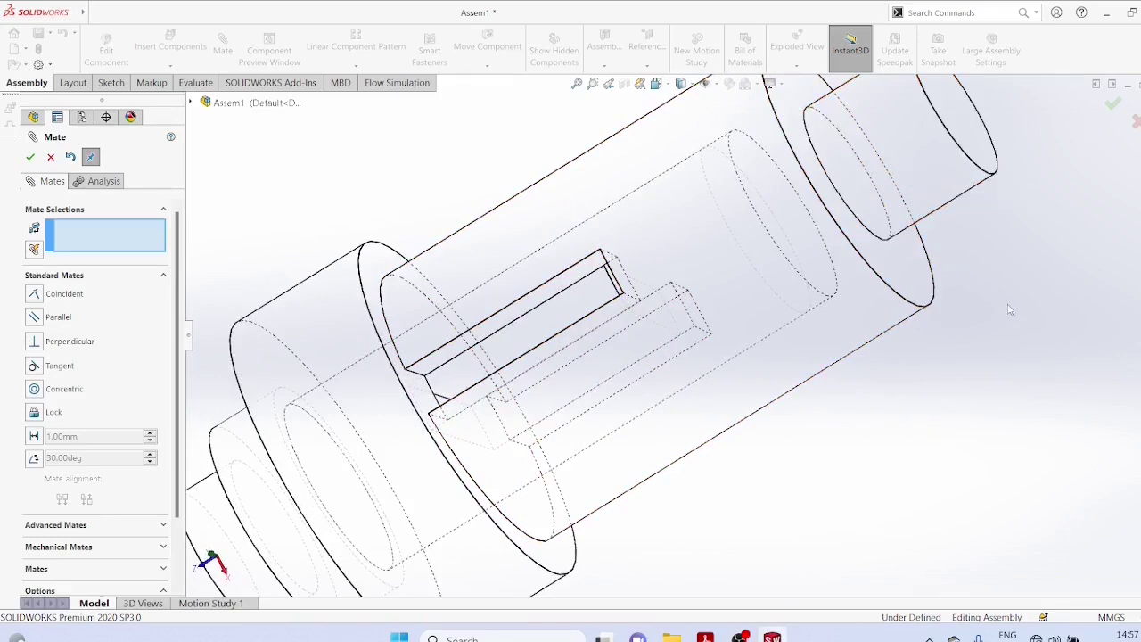
{"action": "mouse_move", "coordinate": [1012, 309]}
{"action": "middle_mouse_down"}
{"action": "mouse_move", "coordinate": [1021, 305]}
{"action": "mouse_move", "coordinate": [1018, 323]}
{"action": "mouse_move", "coordinate": [1036, 311]}
{"action": "mouse_move", "coordinate": [1042, 275]}
{"action": "mouse_move", "coordinate": [1019, 309]}
{"action": "mouse_move", "coordinate": [1019, 296]}
{"action": "middle_mouse_up"}
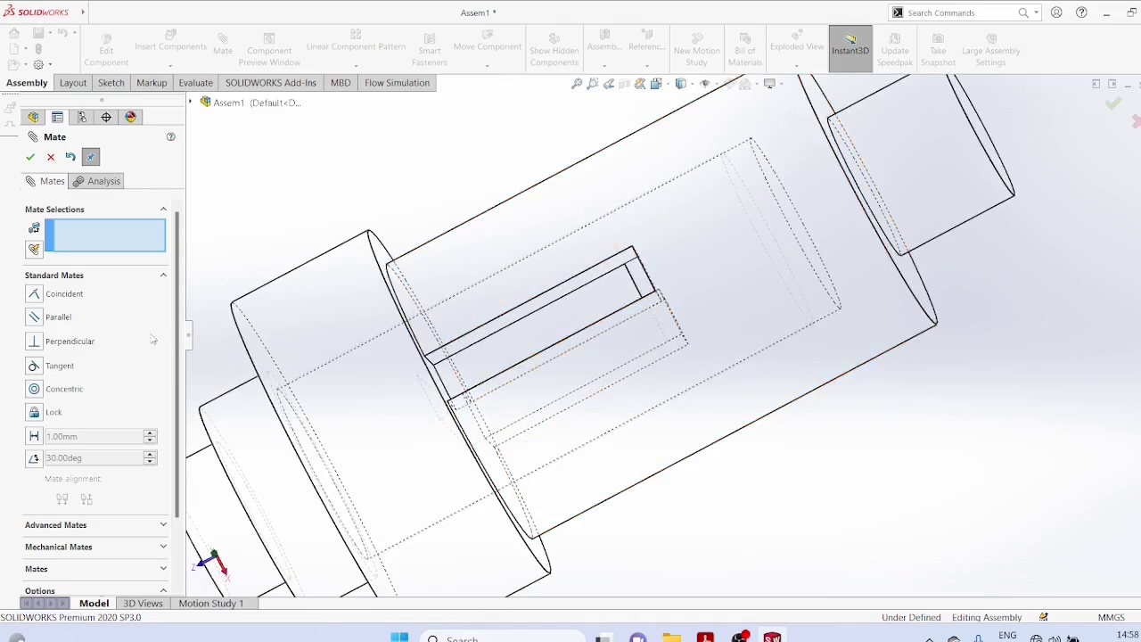
{"action": "left_click", "coordinate": [263, 466]}
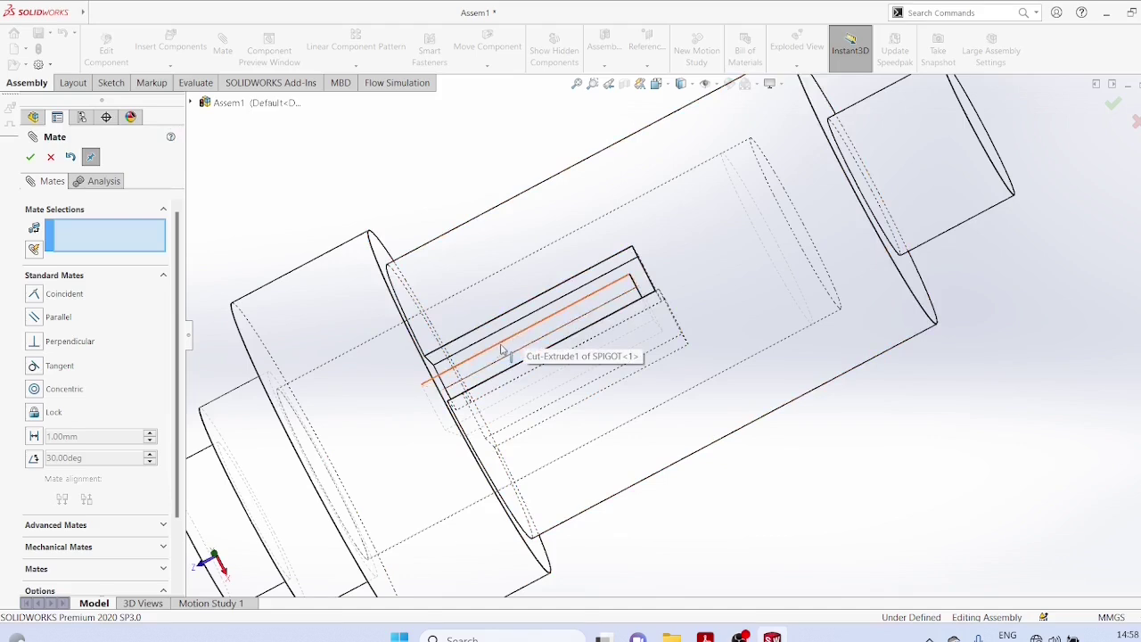
Mate the spigot and socket slot edges coincident
{"action": "left_click", "coordinate": [501, 348]}
{"action": "left_click", "coordinate": [497, 338]}
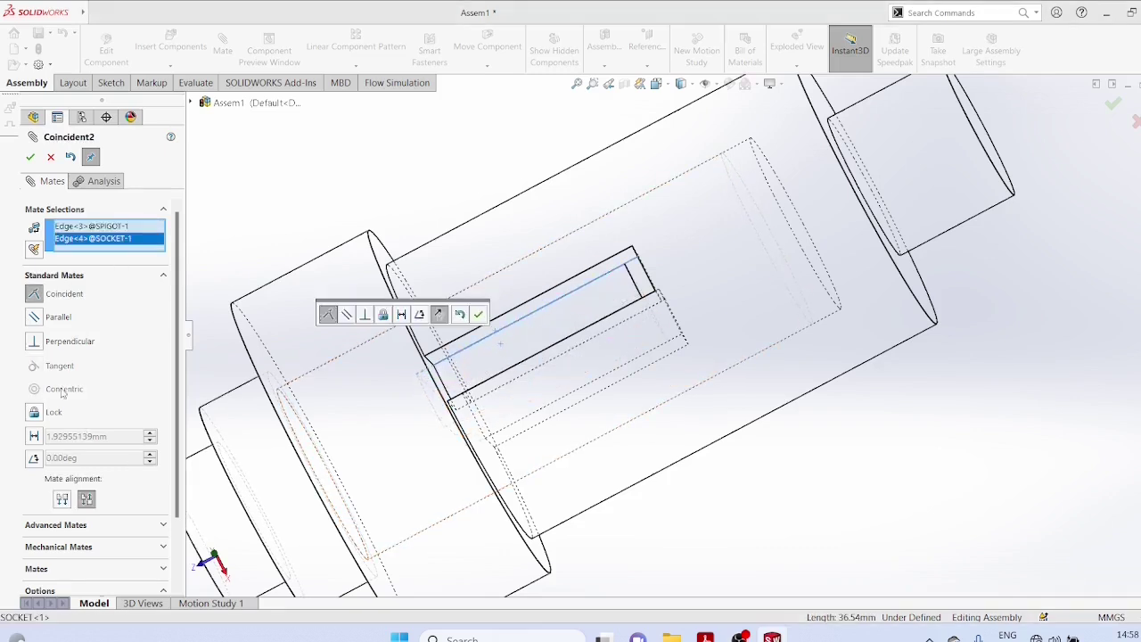
{"action": "left_click", "coordinate": [29, 157]}
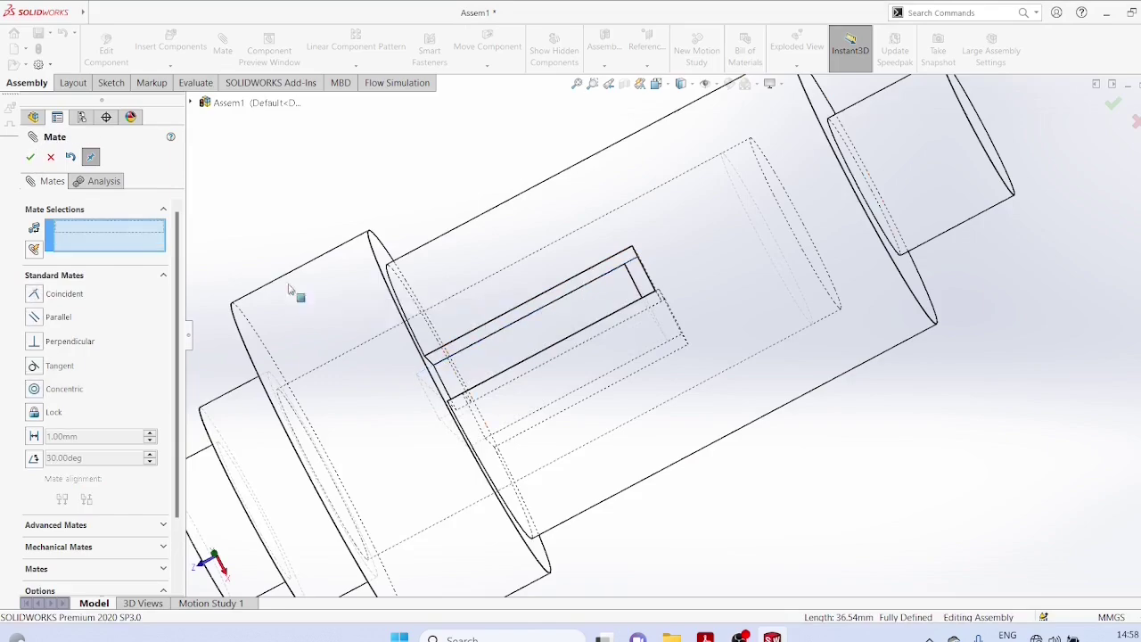
{"action": "key", "text": "f"}
{"action": "mouse_move", "coordinate": [886, 484]}
{"action": "middle_mouse_down"}
{"action": "mouse_move", "coordinate": [783, 367]}
{"action": "mouse_move", "coordinate": [763, 415]}
{"action": "mouse_move", "coordinate": [788, 484]}
{"action": "middle_mouse_up"}
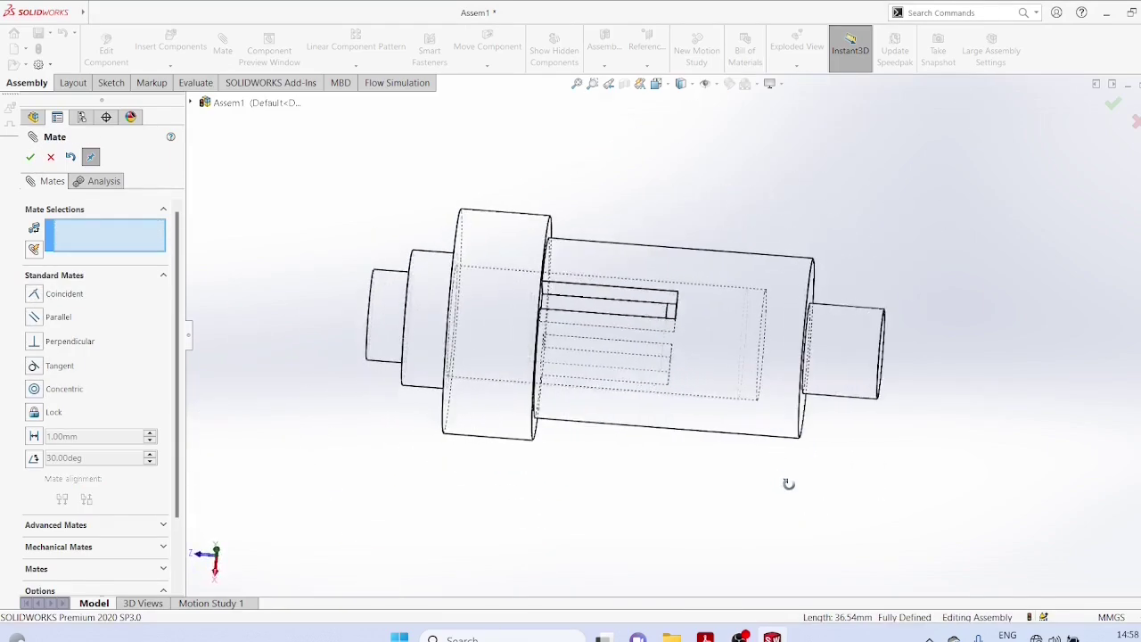
Display the assembly as Shaded With Edges
{"action": "left_click", "coordinate": [692, 84]}
{"action": "left_click", "coordinate": [682, 100]}
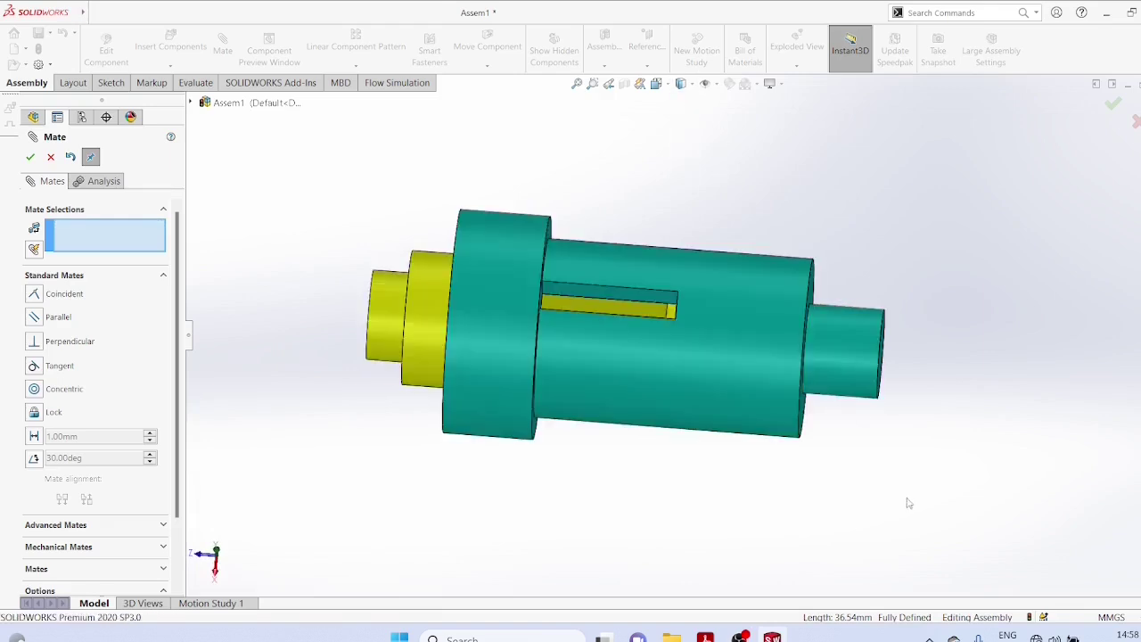
{"action": "middle_click_drag", "start_coordinate": [907, 503], "coordinate": [909, 440]}
Insert the COTTER part, rotate it about Y, and place it beyond the spigot end
{"action": "left_click", "coordinate": [31, 158]}
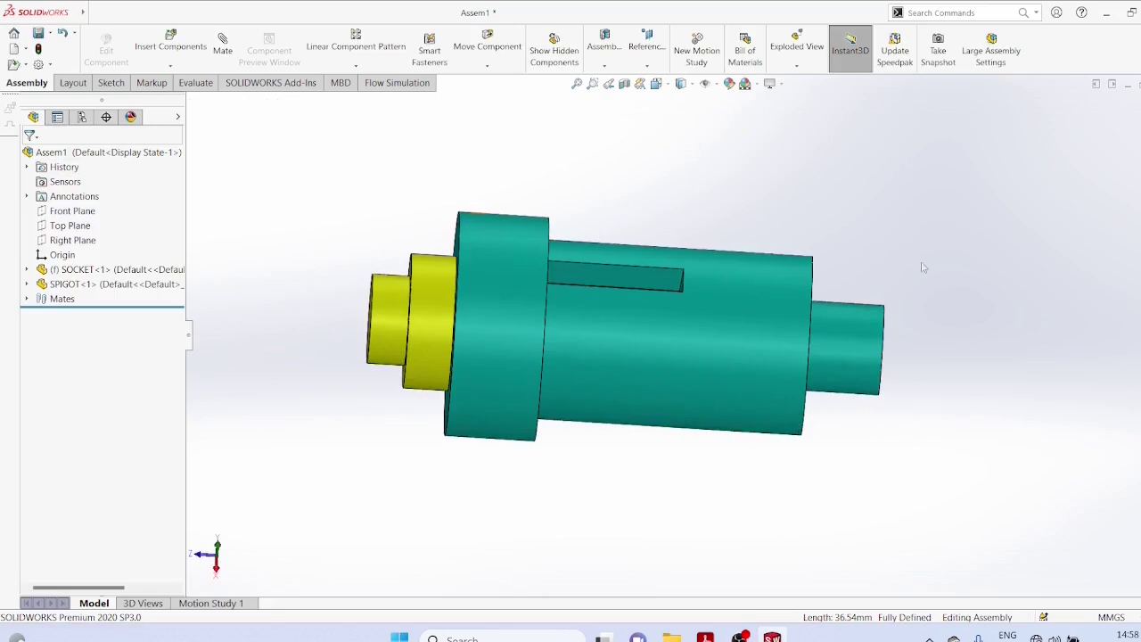
{"action": "middle_click_drag", "start_coordinate": [1016, 225], "coordinate": [1016, 461]}
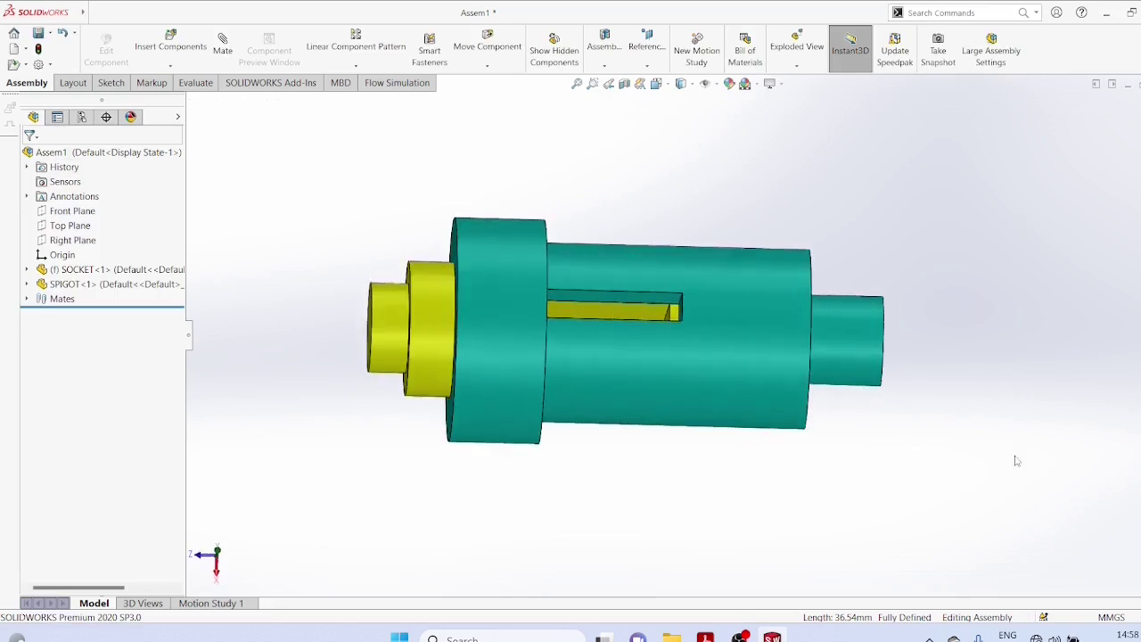
{"action": "left_click", "coordinate": [171, 66]}
{"action": "left_click", "coordinate": [183, 81]}
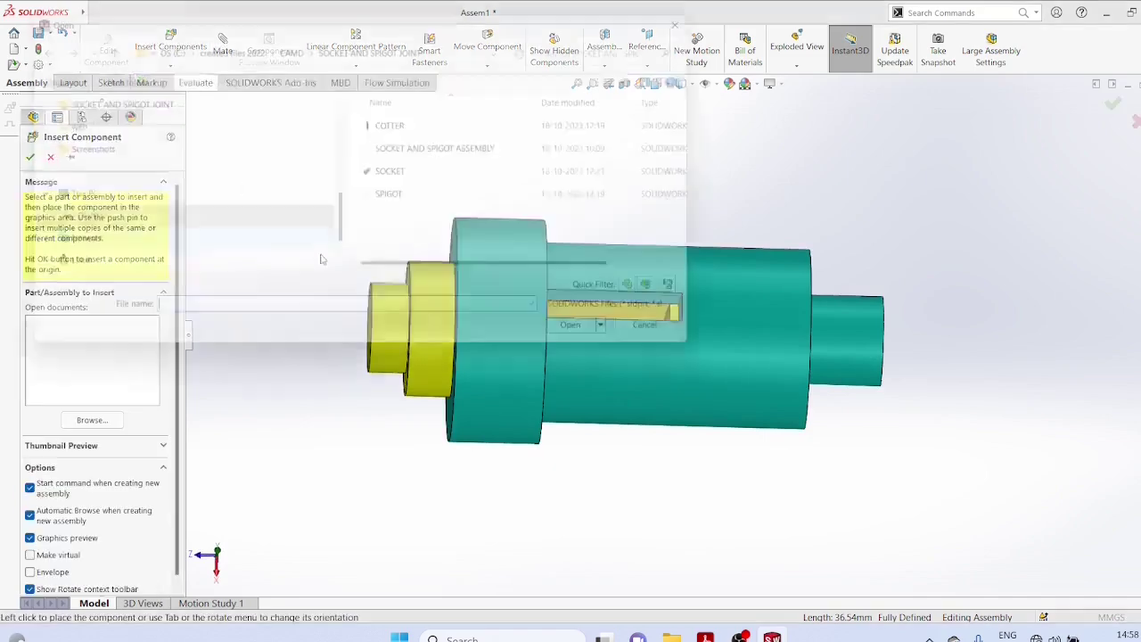
{"action": "left_click", "coordinate": [400, 128]}
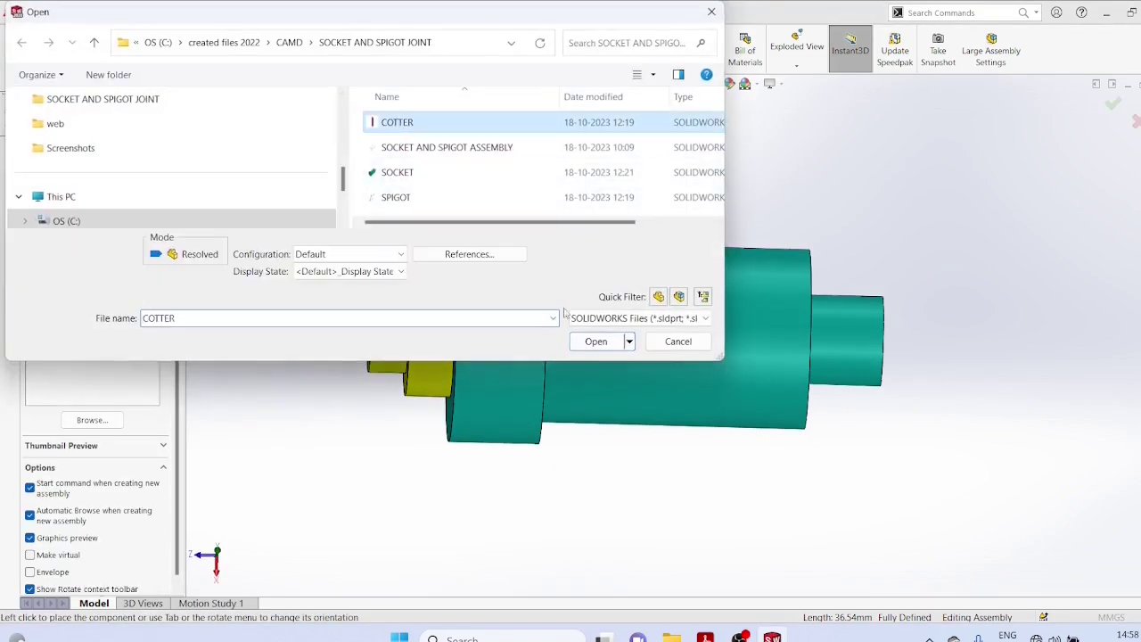
{"action": "left_click", "coordinate": [597, 344]}
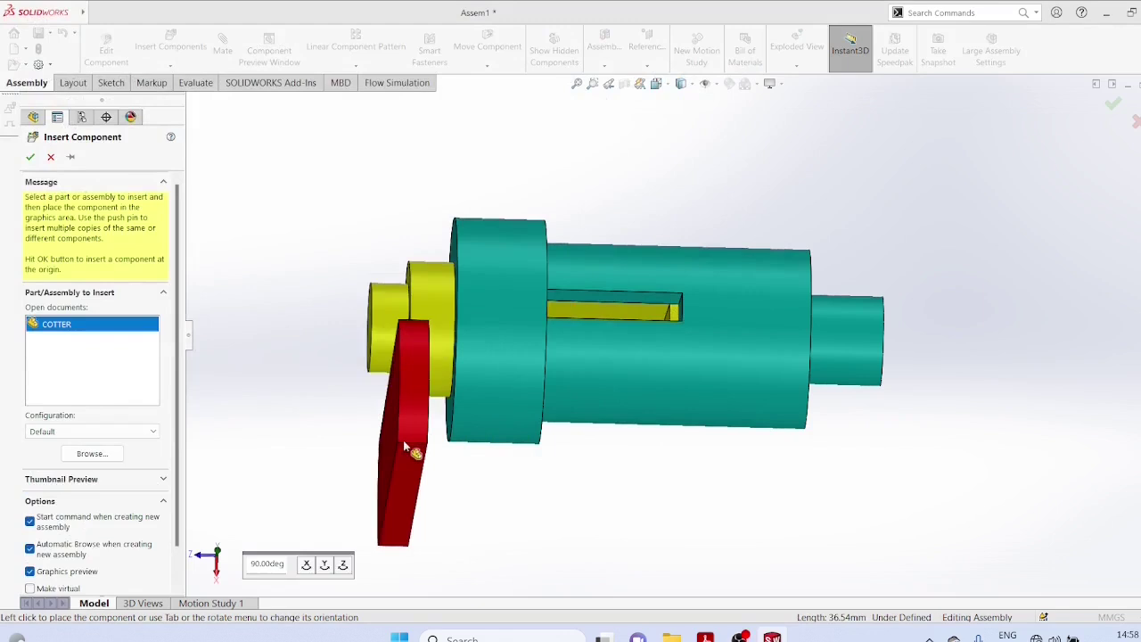
{"action": "left_click", "coordinate": [324, 563]}
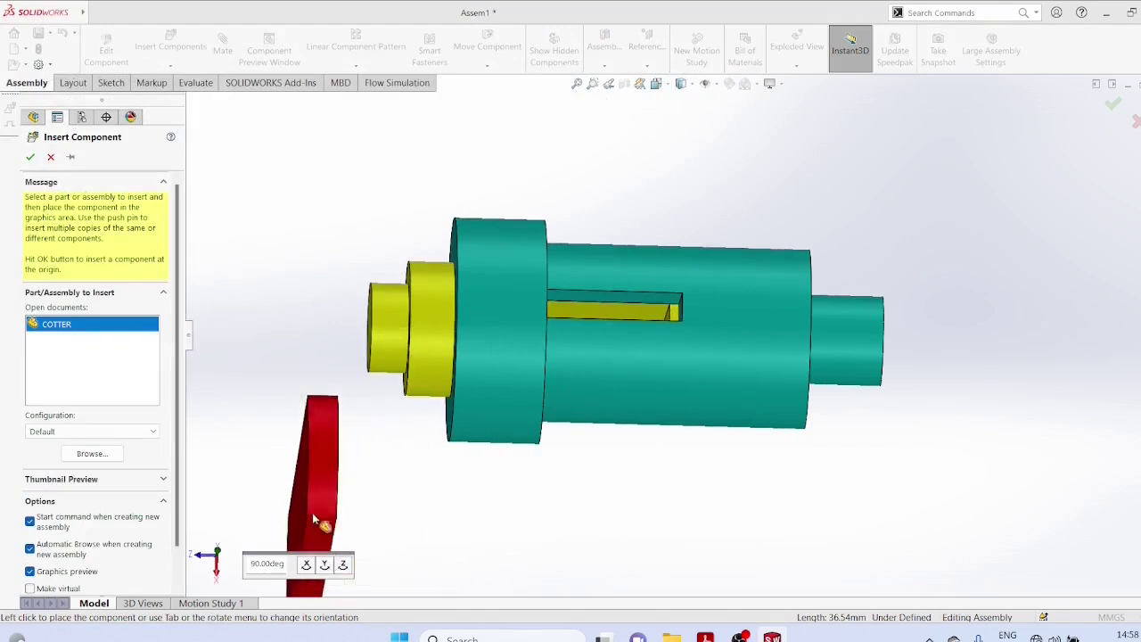
{"action": "left_click", "coordinate": [324, 564]}
{"action": "left_click", "coordinate": [324, 563]}
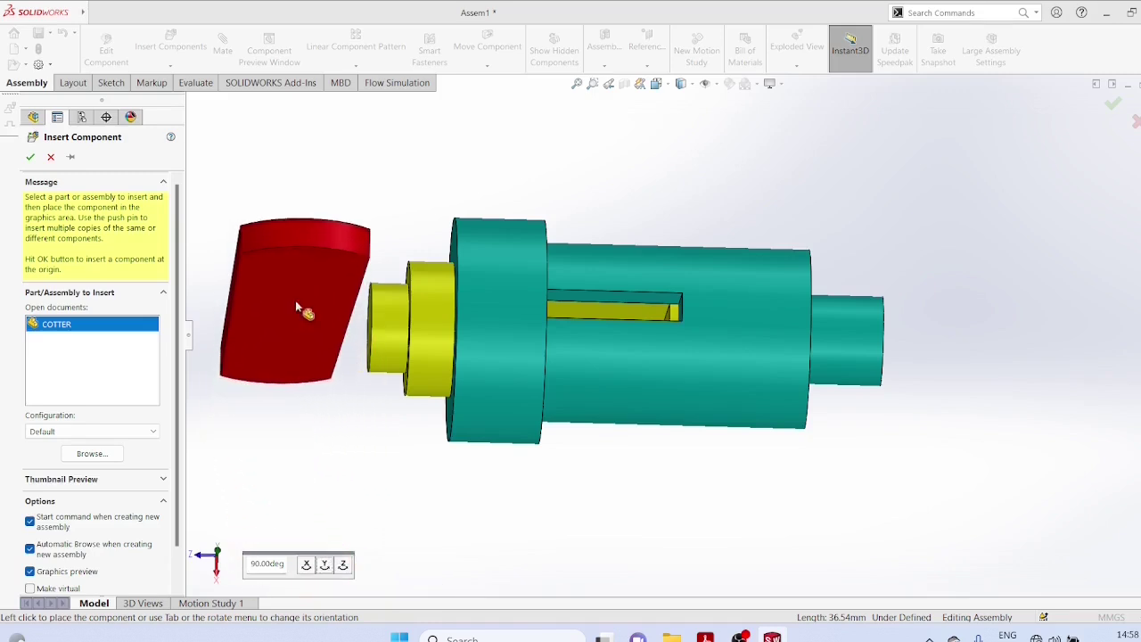
{"action": "left_click", "coordinate": [303, 309]}
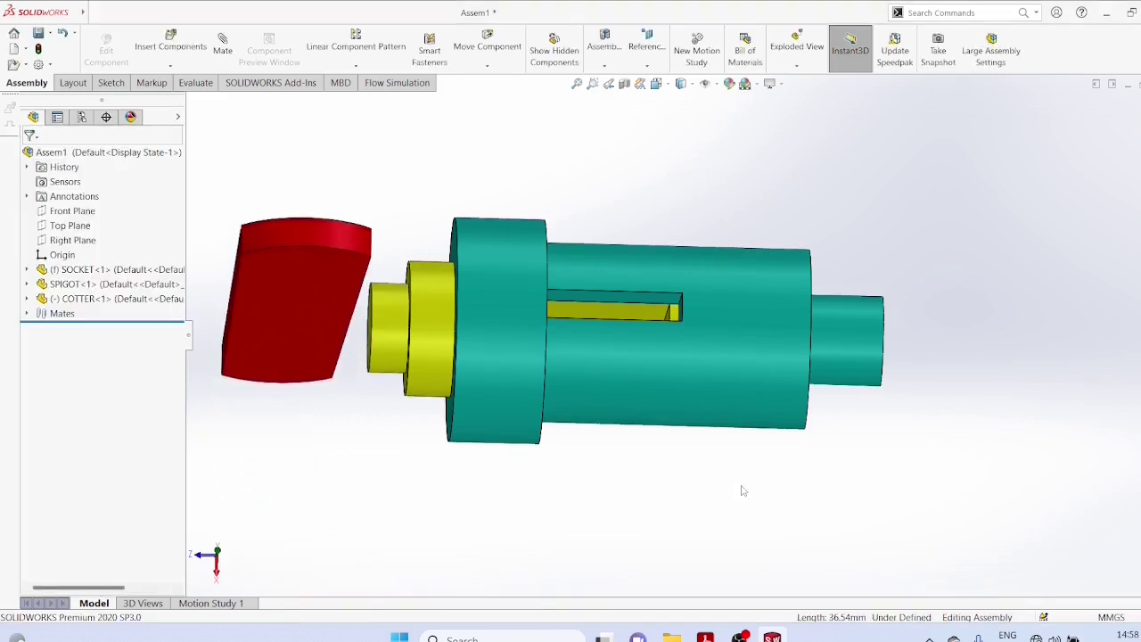
{"action": "mouse_move", "coordinate": [741, 491]}
{"action": "middle_mouse_down"}
{"action": "mouse_move", "coordinate": [817, 466]}
{"action": "mouse_move", "coordinate": [820, 398]}
{"action": "mouse_move", "coordinate": [799, 436]}
{"action": "mouse_move", "coordinate": [810, 448]}
{"action": "mouse_move", "coordinate": [797, 454]}
{"action": "mouse_move", "coordinate": [825, 466]}
{"action": "mouse_move", "coordinate": [819, 479]}
{"action": "middle_mouse_up"}
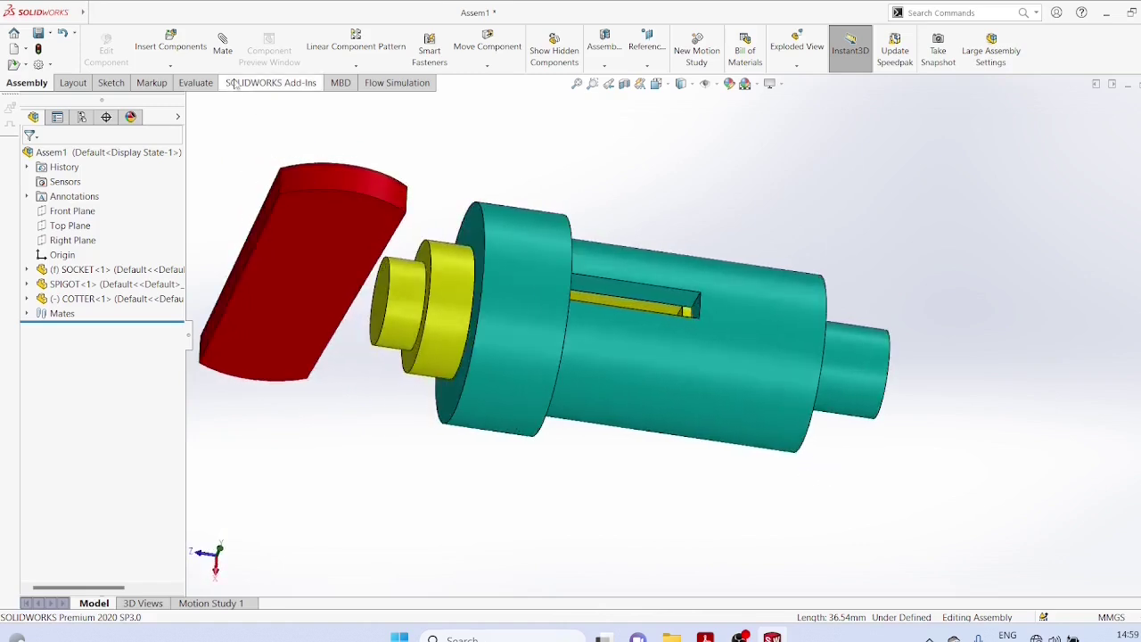
Mate a cotter edge coincident with the socket slot edge
{"action": "left_click", "coordinate": [223, 44]}
{"action": "key", "text": "z"}
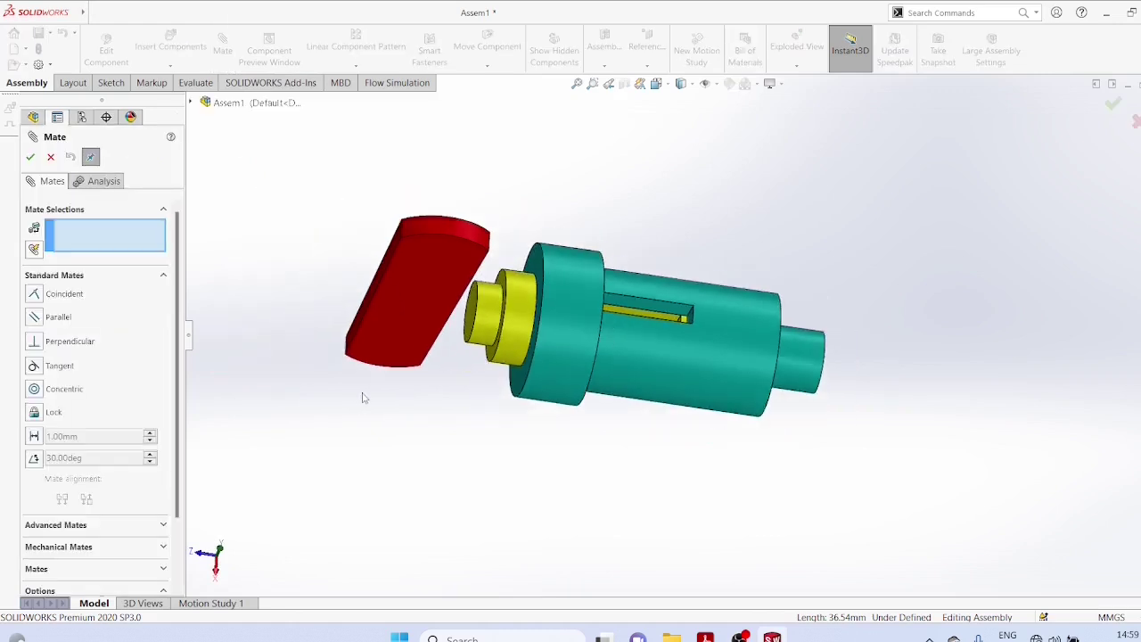
{"action": "scroll", "coordinate": [358, 398], "scroll_direction": "down", "scroll_amount": 2}
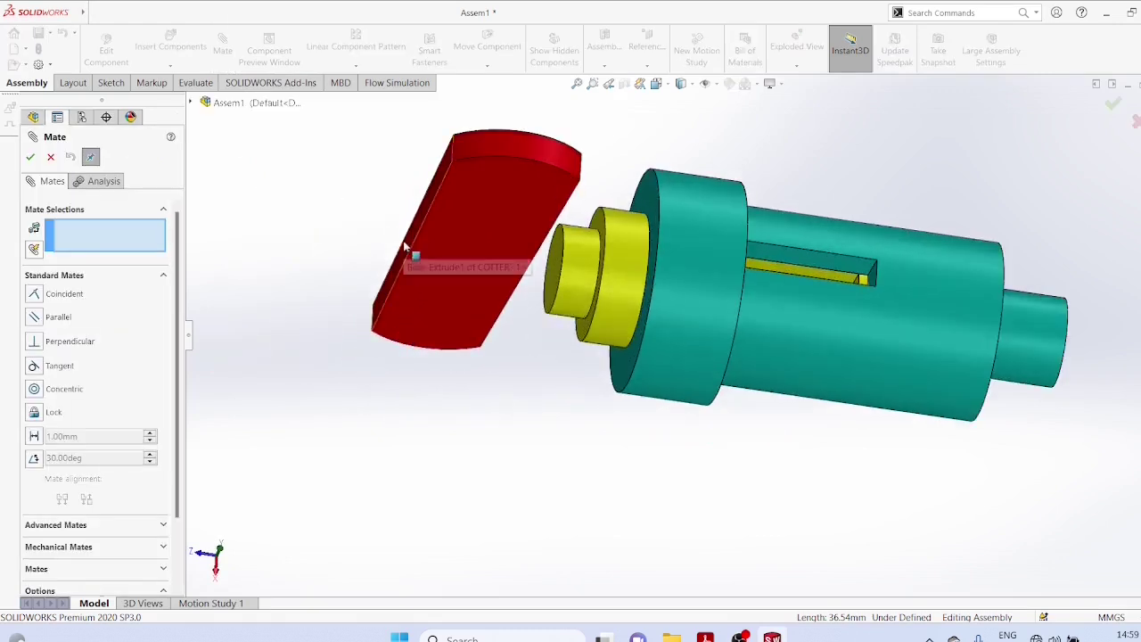
{"action": "scroll", "coordinate": [406, 263], "scroll_direction": "down", "scroll_amount": 4}
{"action": "mouse_move", "coordinate": [405, 263]}
{"action": "middle_mouse_down"}
{"action": "mouse_move", "coordinate": [496, 369]}
{"action": "mouse_move", "coordinate": [526, 265]}
{"action": "middle_mouse_up"}
{"action": "left_click", "coordinate": [536, 254]}
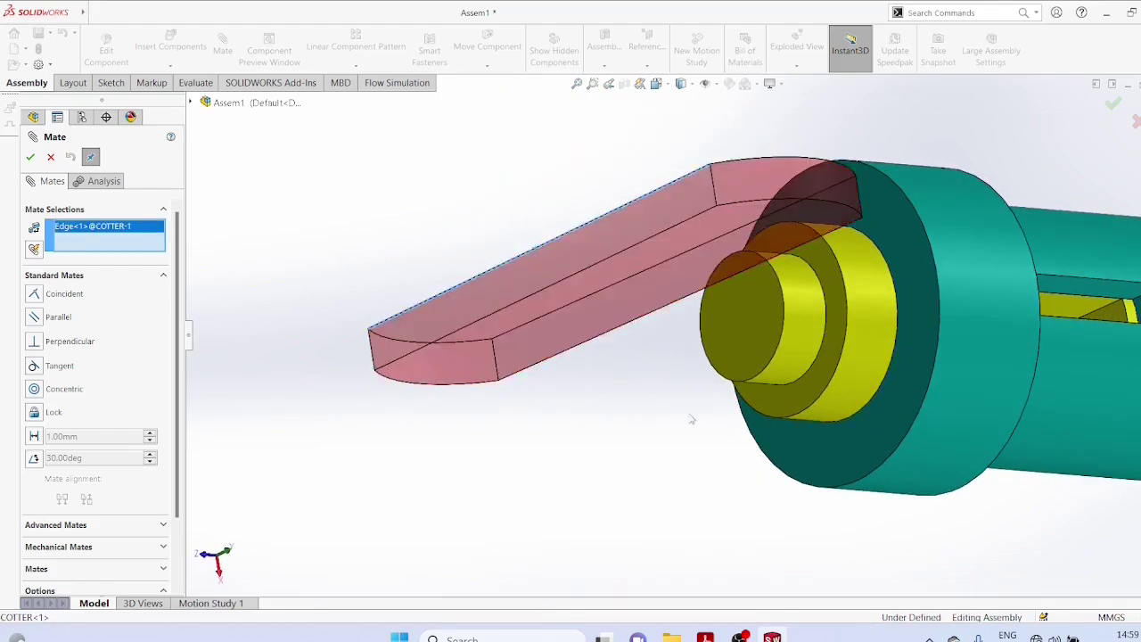
{"action": "mouse_move", "coordinate": [690, 415]}
{"action": "middle_mouse_down"}
{"action": "mouse_move", "coordinate": [603, 400]}
{"action": "mouse_move", "coordinate": [728, 335]}
{"action": "middle_mouse_up"}
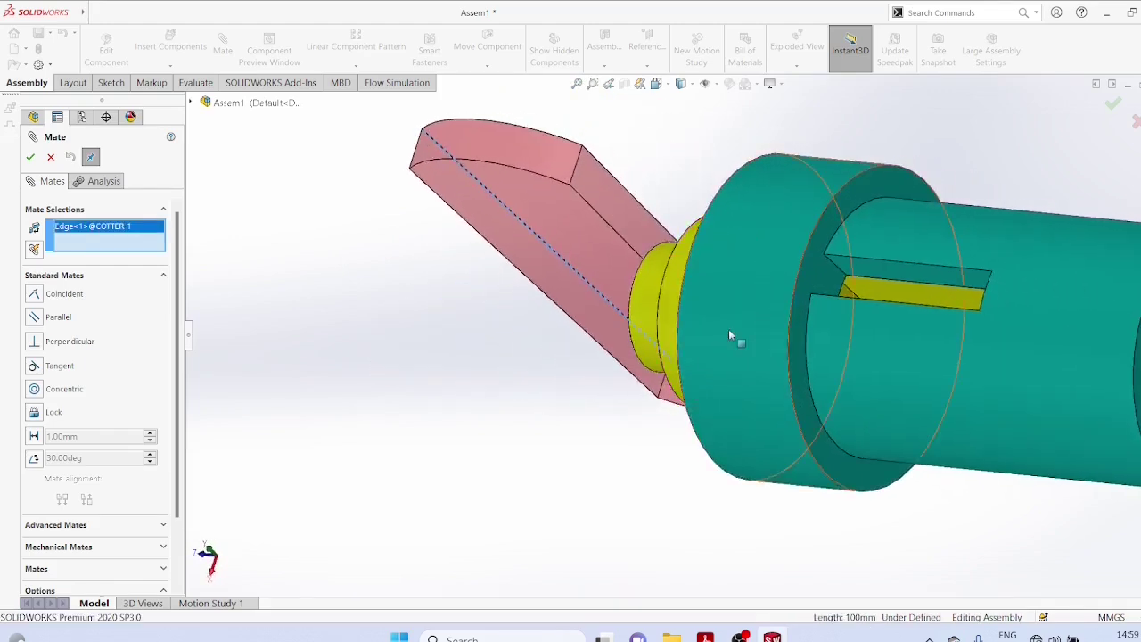
{"action": "left_click", "coordinate": [828, 260]}
{"action": "left_click", "coordinate": [998, 245]}
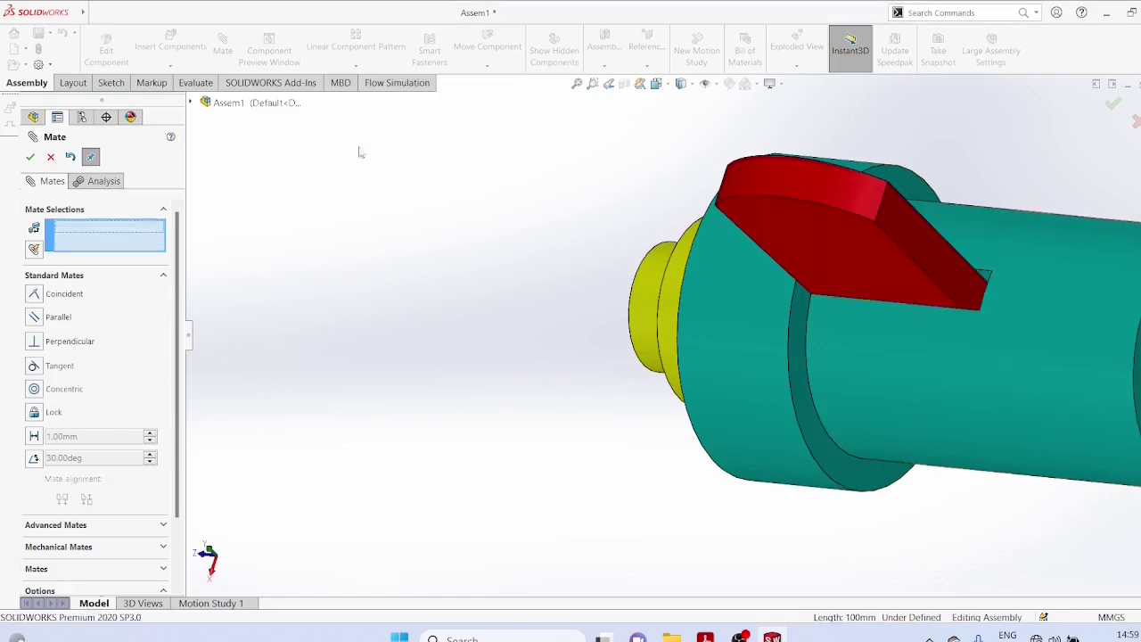
{"action": "left_click", "coordinate": [28, 157]}
{"action": "mouse_move", "coordinate": [745, 502]}
{"action": "middle_mouse_down"}
{"action": "mouse_move", "coordinate": [757, 452]}
{"action": "mouse_move", "coordinate": [901, 176]}
{"action": "middle_mouse_up"}
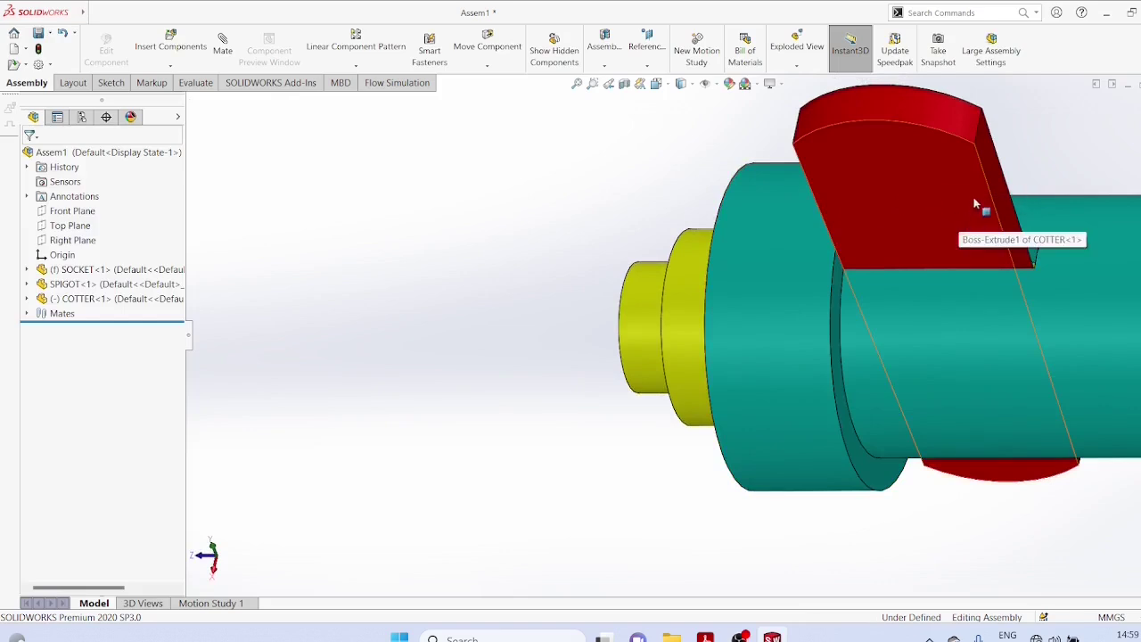
Slide the cotter along its slot, then start and cancel a mate
{"action": "left_click_drag", "start_coordinate": [974, 198], "coordinate": [1004, 171]}
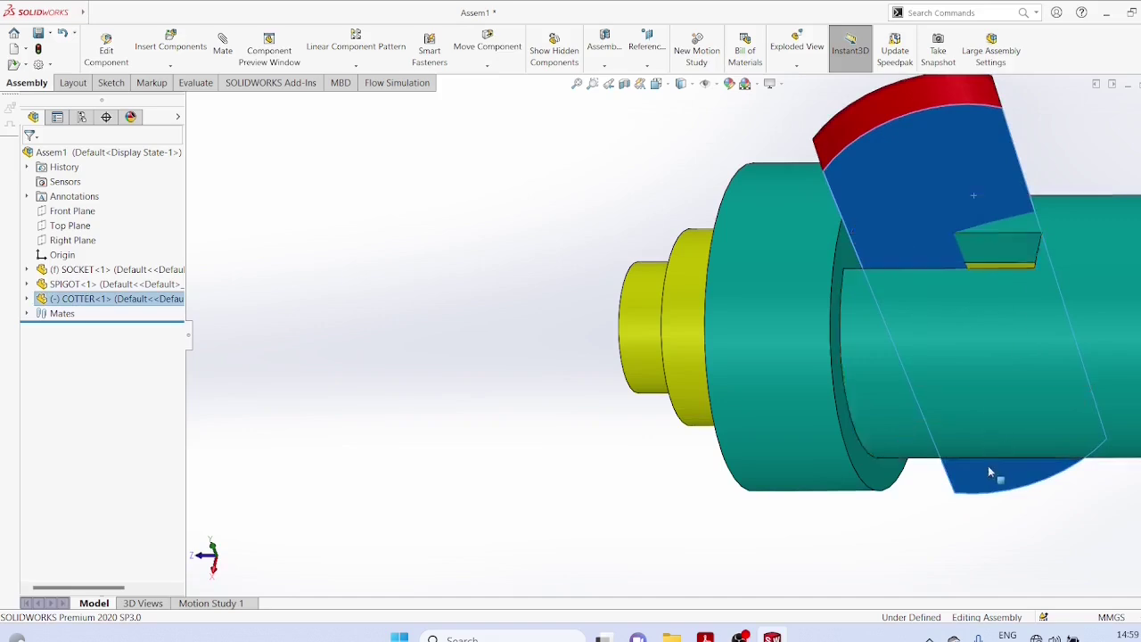
{"action": "middle_click_drag", "start_coordinate": [946, 531], "coordinate": [945, 569]}
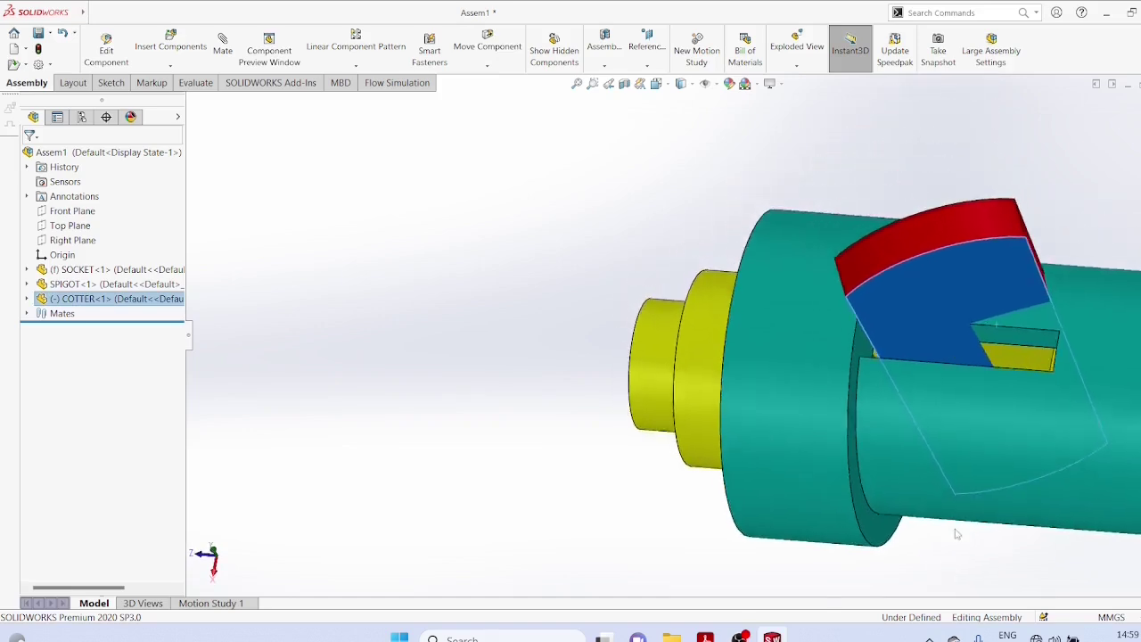
{"action": "middle_click_drag", "start_coordinate": [956, 533], "coordinate": [973, 516]}
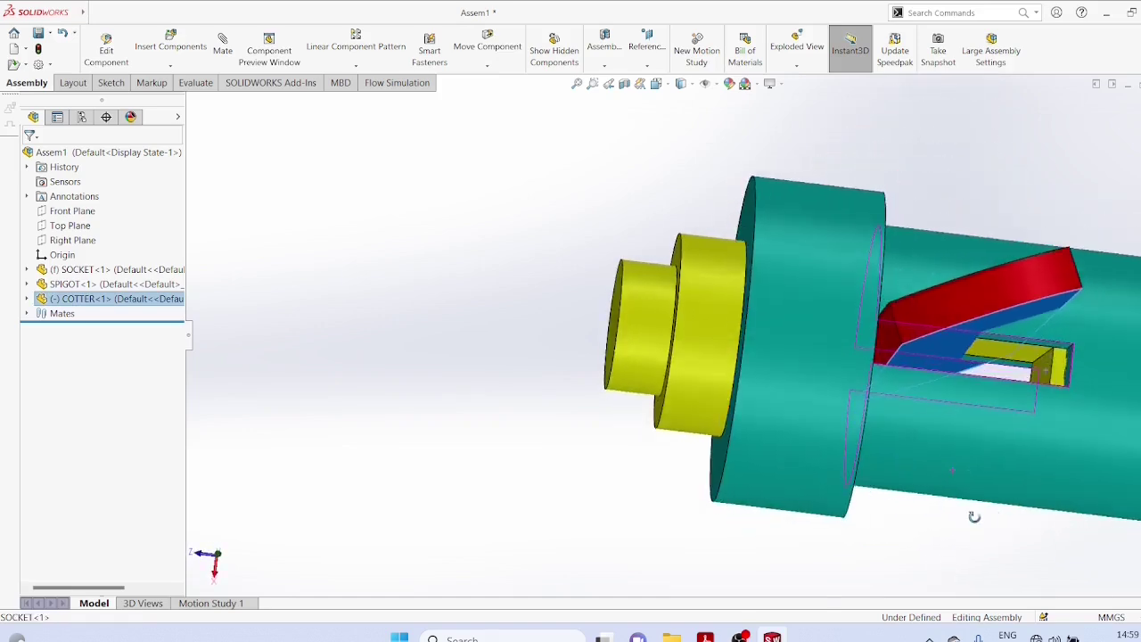
{"action": "left_click", "coordinate": [222, 47]}
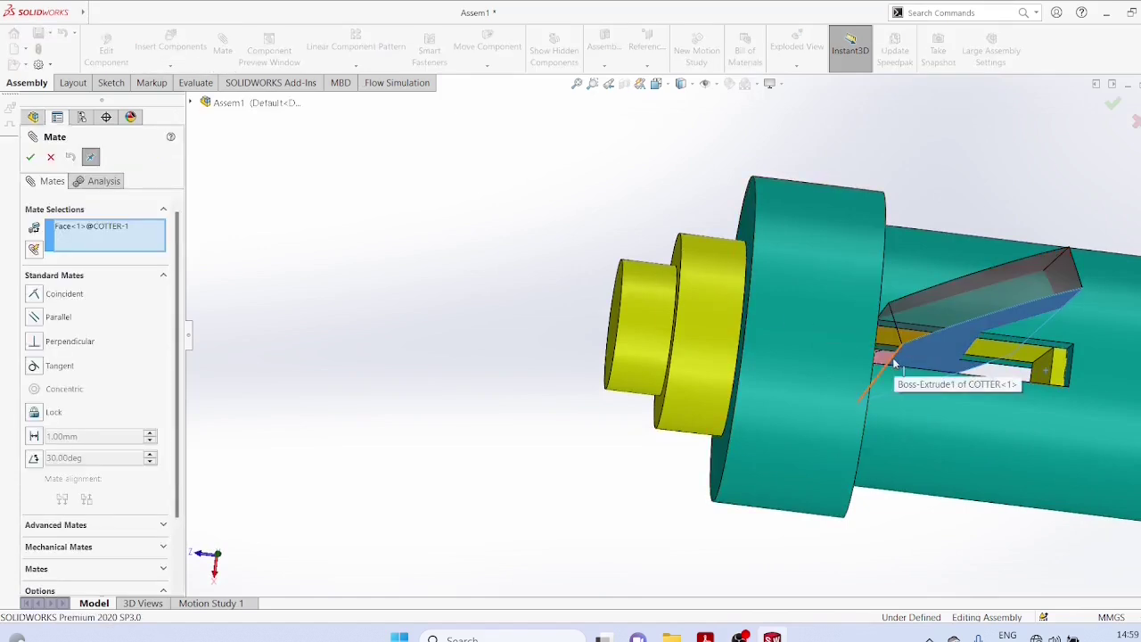
{"action": "middle_click_drag", "start_coordinate": [976, 509], "coordinate": [955, 524]}
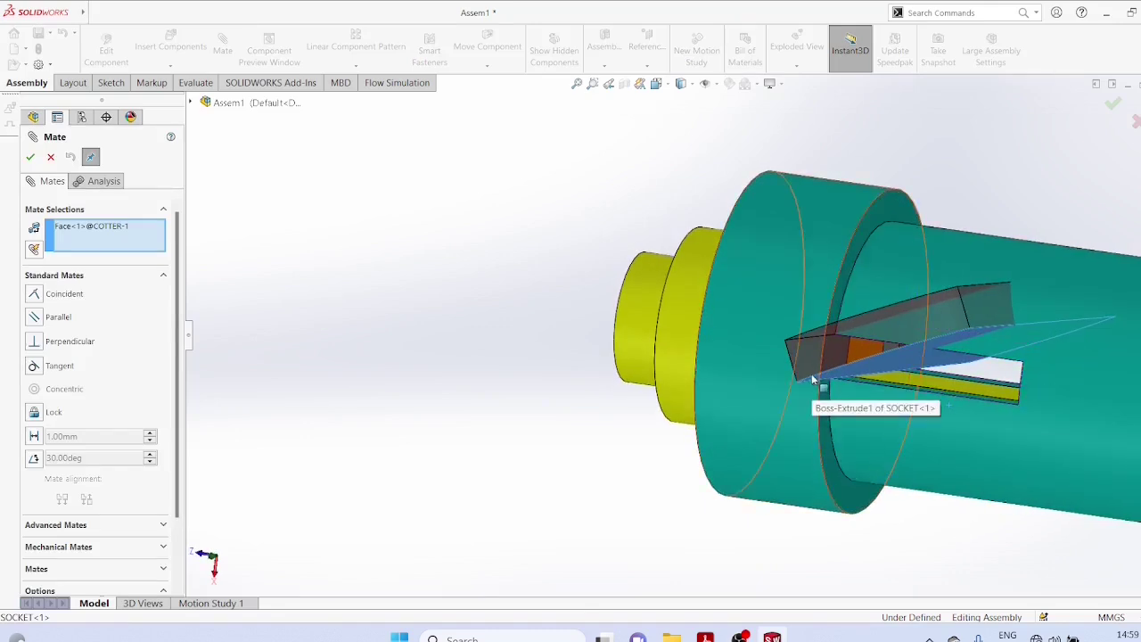
{"action": "scroll", "coordinate": [812, 381], "scroll_direction": "down", "scroll_amount": 2}
{"action": "scroll", "coordinate": [812, 382], "scroll_direction": "down", "scroll_amount": 3}
{"action": "scroll", "coordinate": [811, 376], "scroll_direction": "down", "scroll_amount": 2}
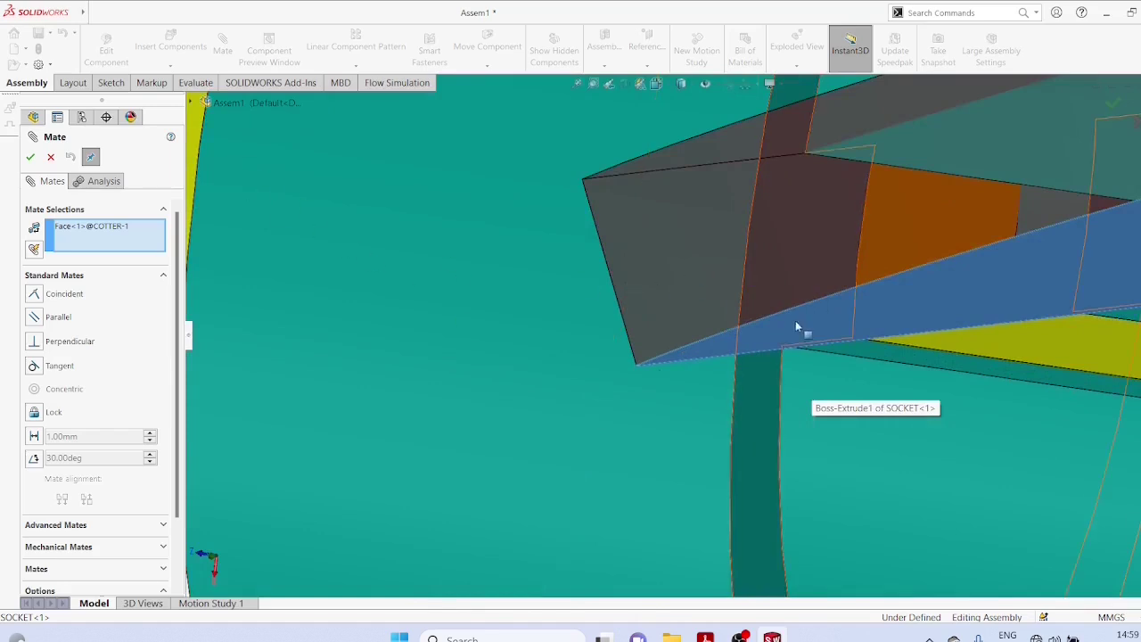
{"action": "left_click", "coordinate": [52, 157]}
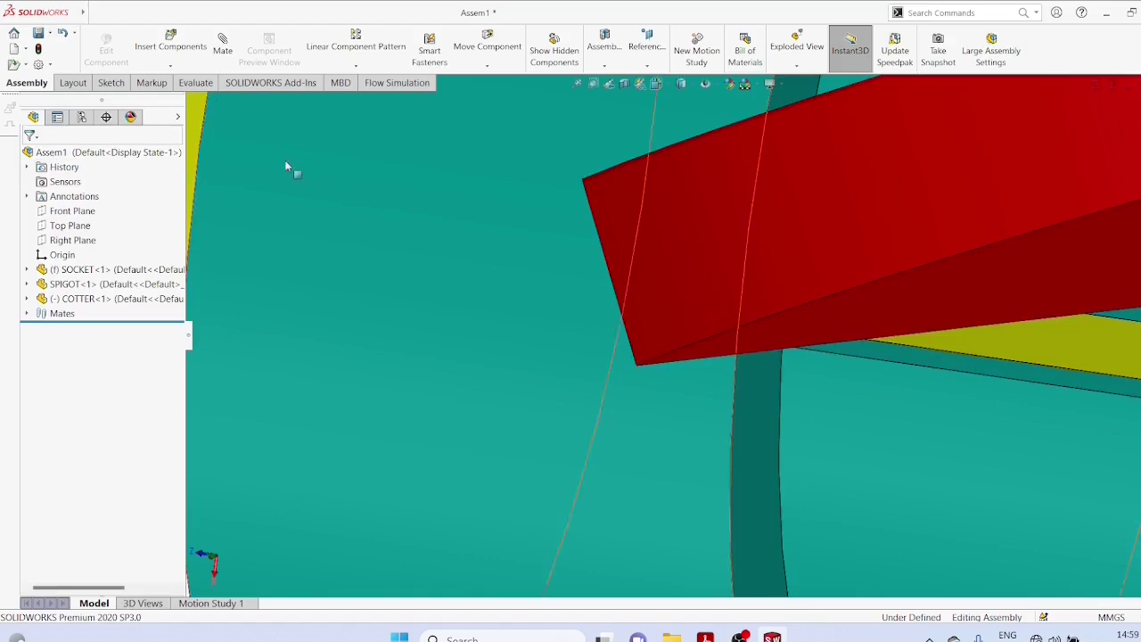
Mate the socket edge coincident with the cotter edge to seat the cotter flush
{"action": "left_click", "coordinate": [223, 49]}
{"action": "mouse_move", "coordinate": [448, 303]}
{"action": "middle_mouse_down"}
{"action": "mouse_move", "coordinate": [433, 290]}
{"action": "mouse_move", "coordinate": [493, 310]}
{"action": "middle_mouse_up"}
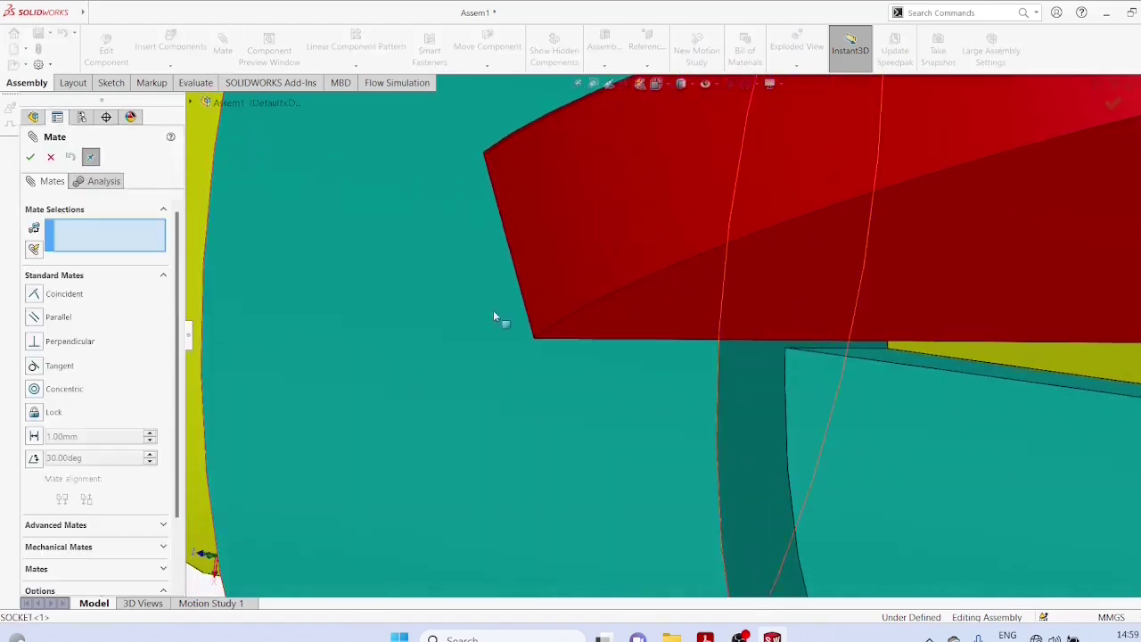
{"action": "left_click", "coordinate": [828, 353]}
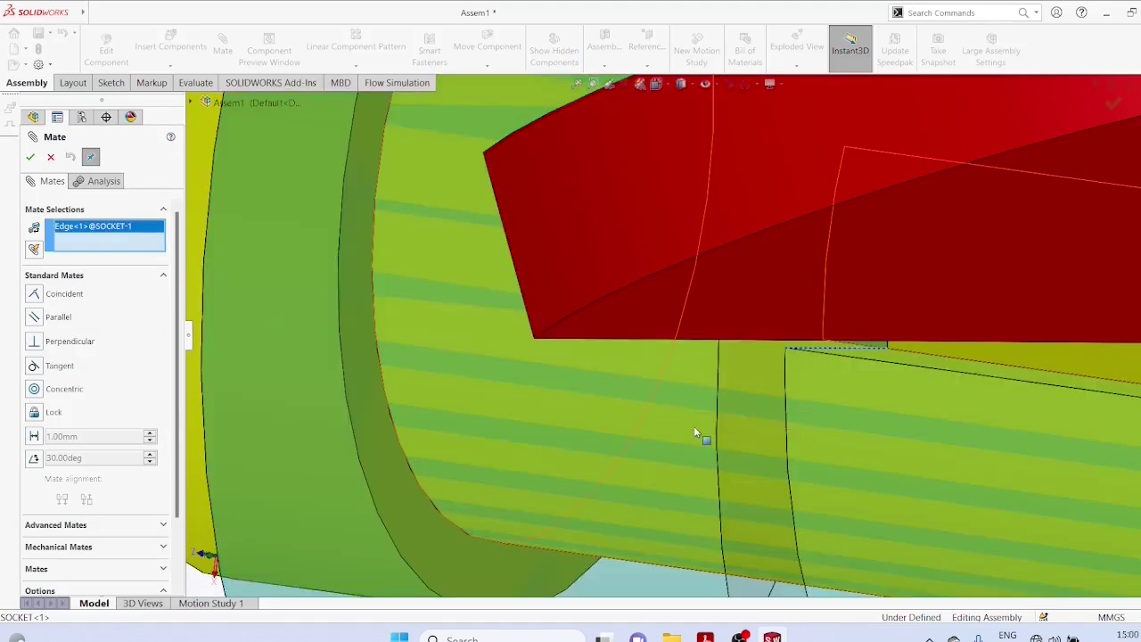
{"action": "middle_click_drag", "start_coordinate": [696, 426], "coordinate": [743, 406]}
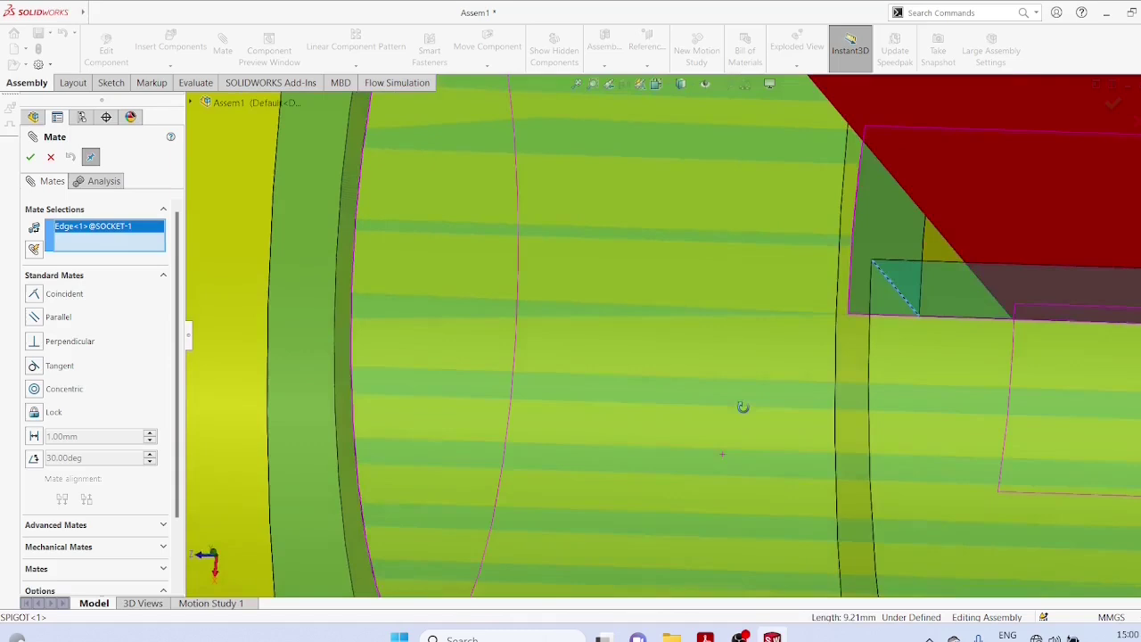
{"action": "left_click", "coordinate": [843, 118]}
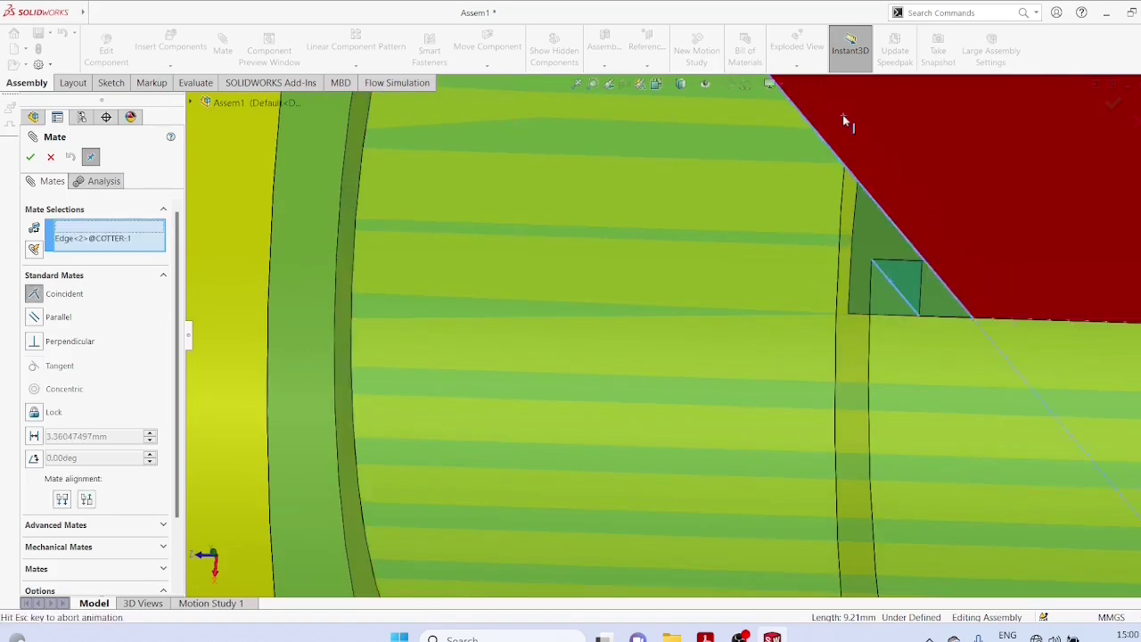
{"action": "left_click", "coordinate": [30, 157]}
{"action": "scroll", "coordinate": [719, 414], "scroll_direction": "up", "scroll_amount": 5}
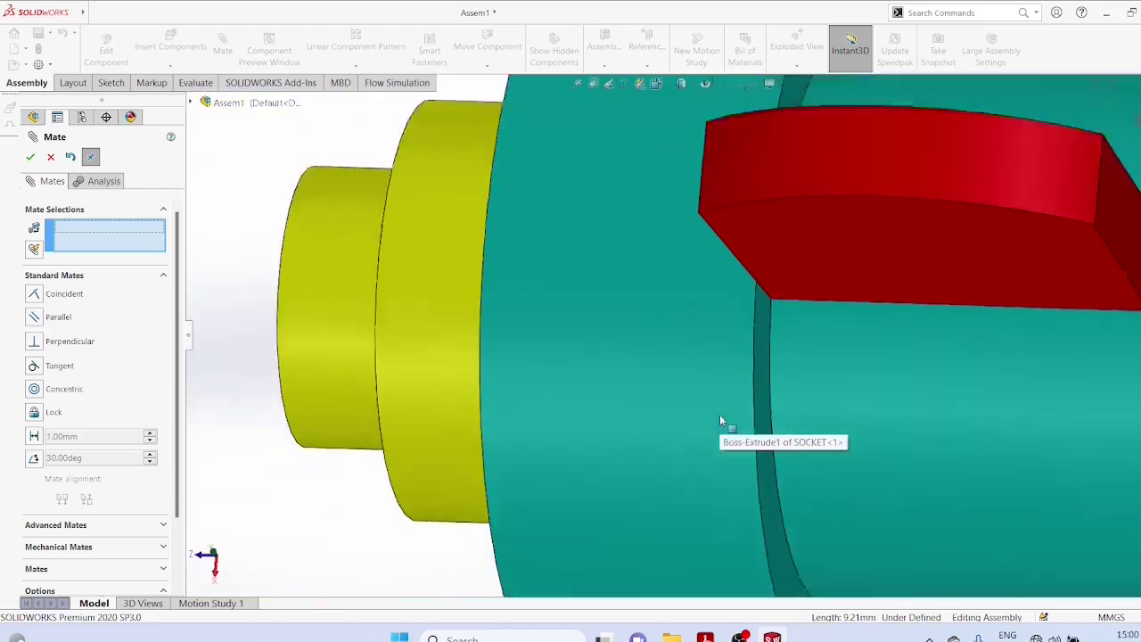
{"action": "scroll", "coordinate": [844, 403], "scroll_direction": "down", "scroll_amount": 3}
{"action": "mouse_move", "coordinate": [844, 403]}
{"action": "middle_mouse_down"}
{"action": "mouse_move", "coordinate": [874, 385]}
{"action": "mouse_move", "coordinate": [874, 433]}
{"action": "middle_mouse_up"}
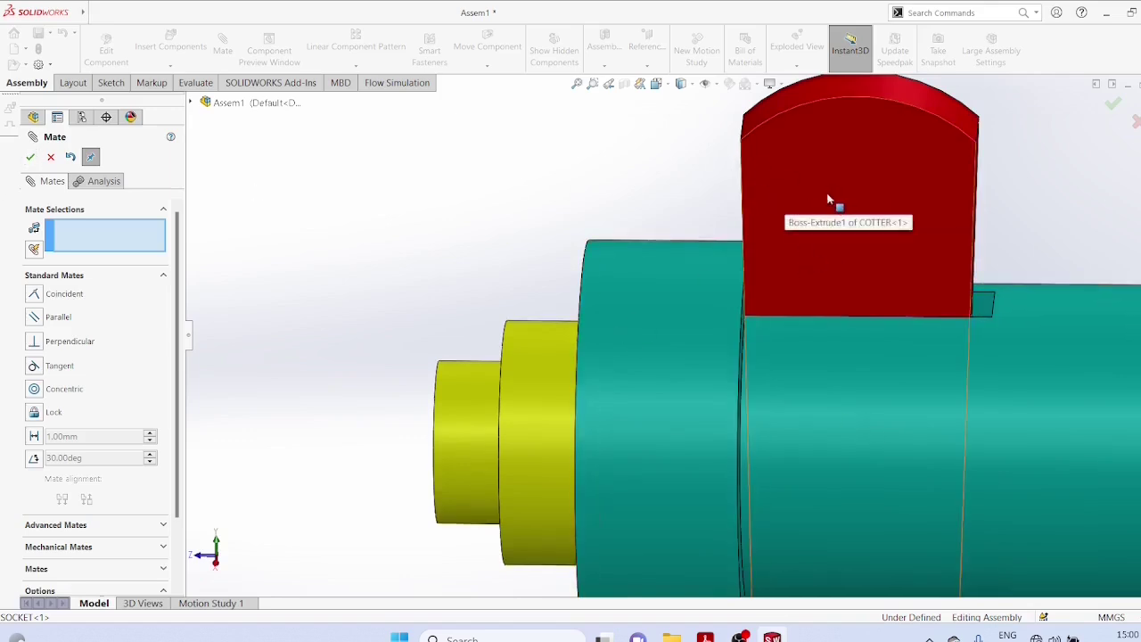
Close the Mate manager, view the assembly from the side, and select Right Plane
{"action": "left_click", "coordinate": [29, 157]}
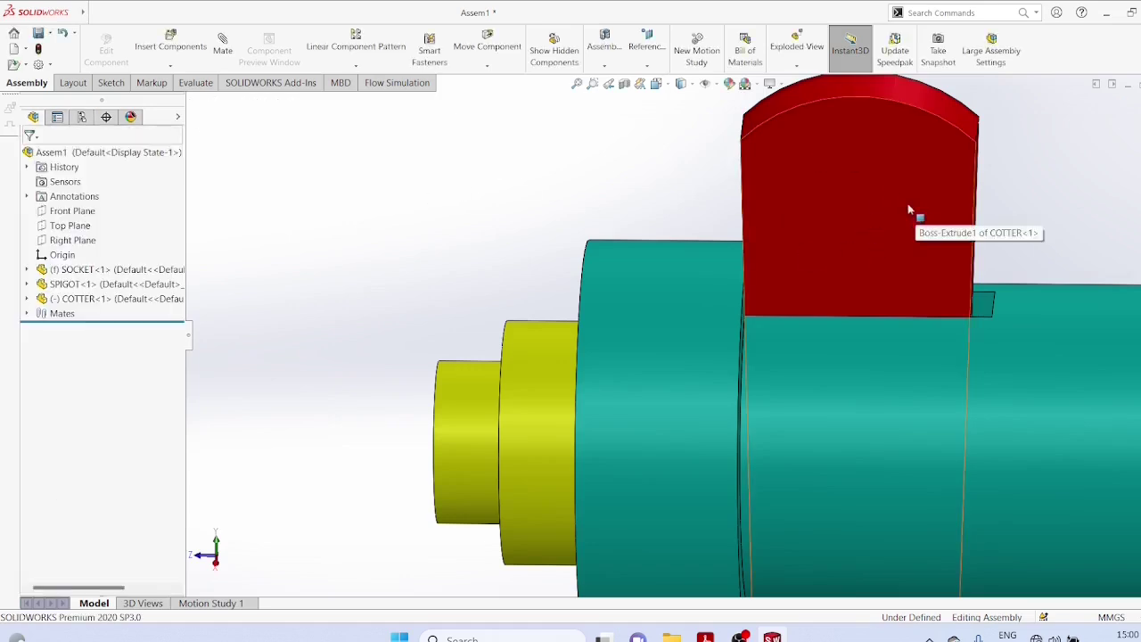
{"action": "key", "text": "ctrl+4"}
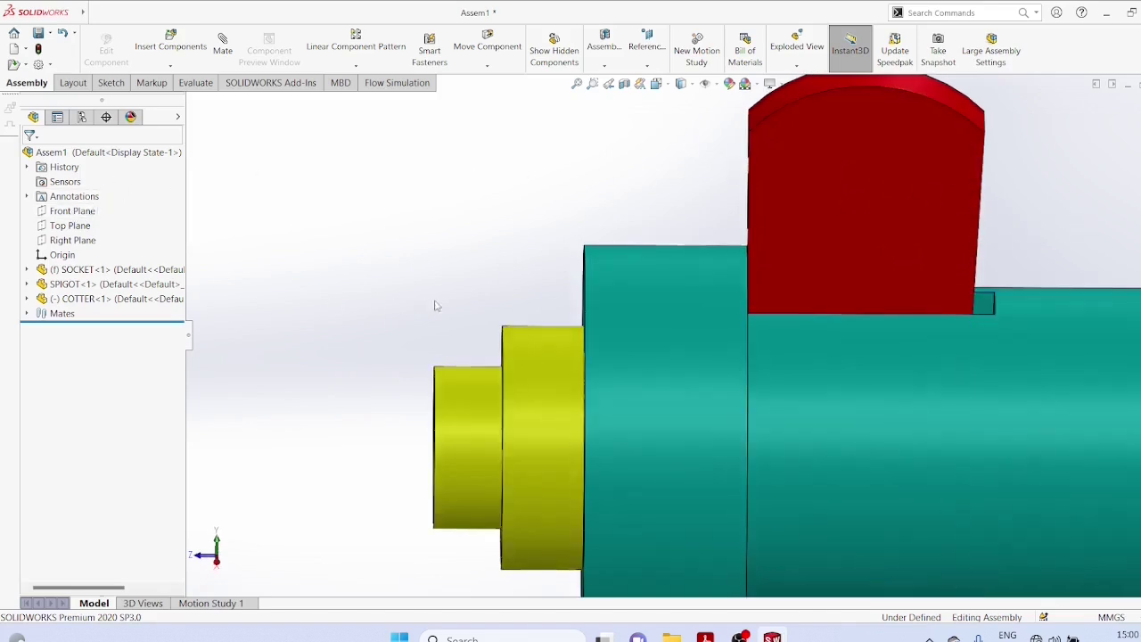
{"action": "scroll", "coordinate": [567, 309], "scroll_direction": "down", "scroll_amount": 2}
{"action": "scroll", "coordinate": [567, 309], "scroll_direction": "up", "scroll_amount": 3}
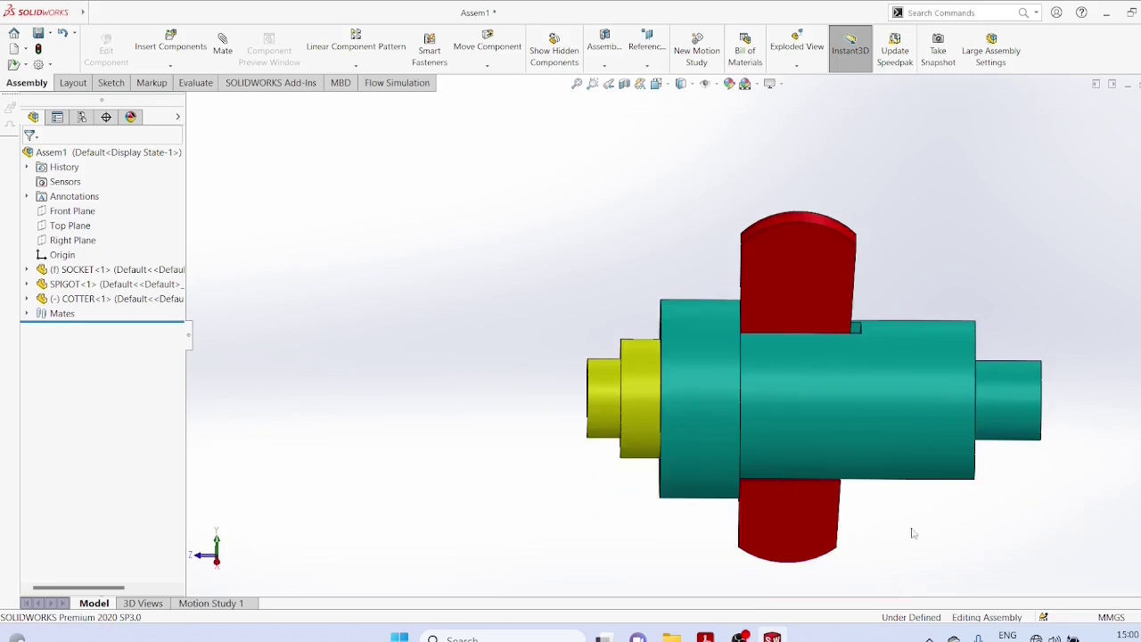
{"action": "middle_click_drag", "start_coordinate": [912, 533], "coordinate": [925, 537]}
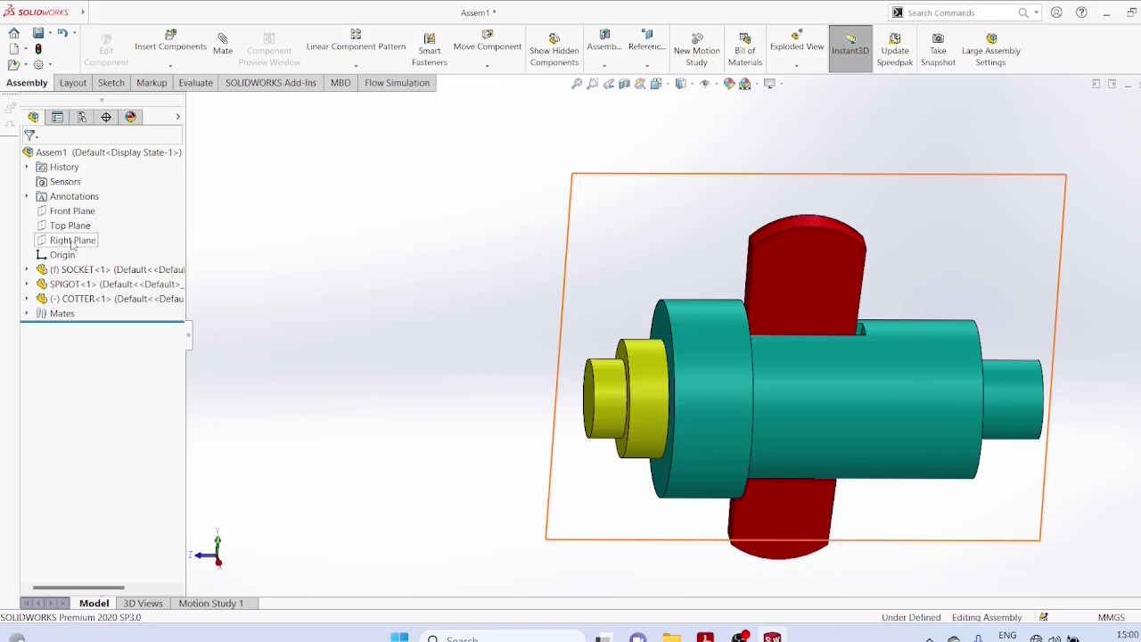
{"action": "left_click", "coordinate": [73, 241]}
{"action": "middle_click_drag", "start_coordinate": [283, 367], "coordinate": [336, 407]}
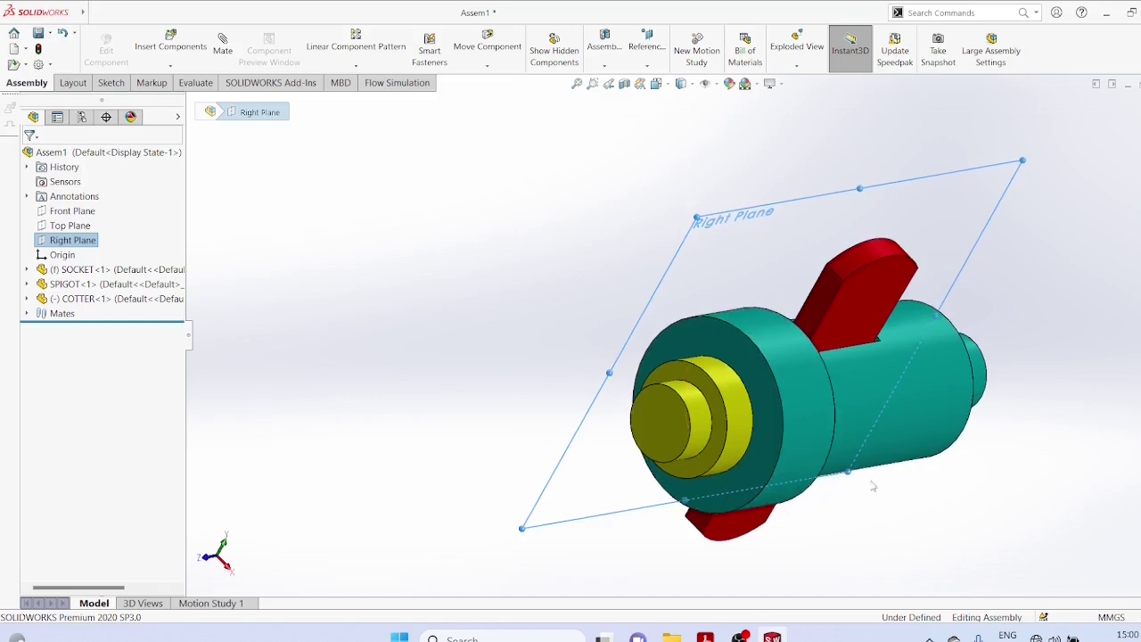
{"action": "mouse_move", "coordinate": [967, 513]}
{"action": "middle_mouse_down"}
{"action": "mouse_move", "coordinate": [965, 487]}
{"action": "mouse_move", "coordinate": [996, 499]}
{"action": "mouse_move", "coordinate": [971, 504]}
{"action": "mouse_move", "coordinate": [974, 513]}
{"action": "middle_mouse_up"}
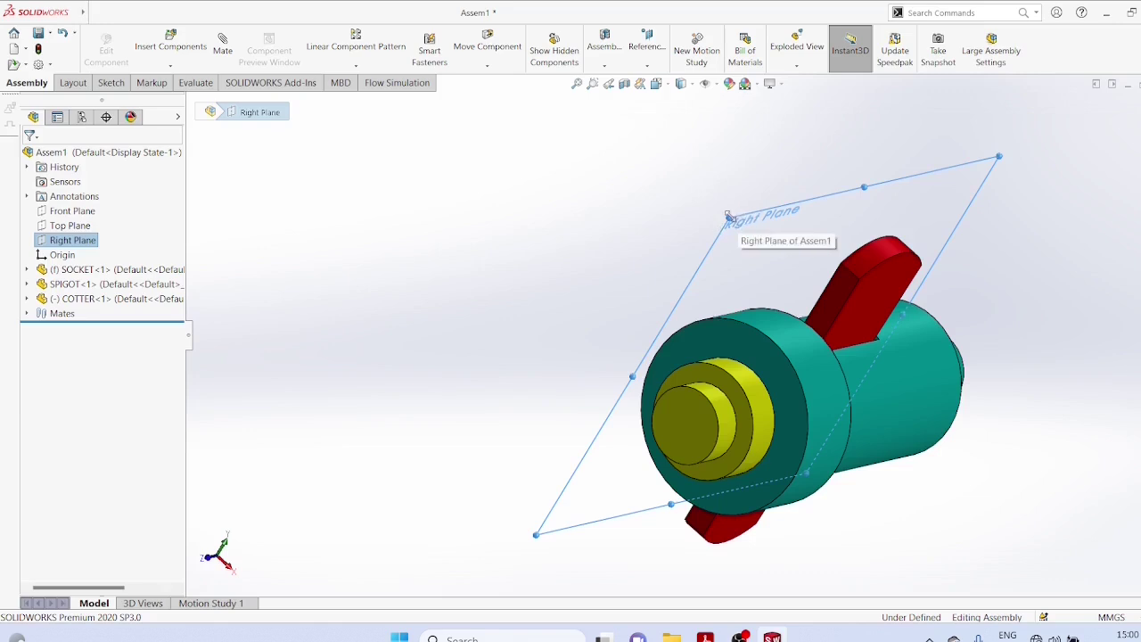
Create PLANE1 offset 20.12 mm from the Right Plane, keeping its name
{"action": "left_click_drag", "start_coordinate": [728, 217], "coordinate": [779, 268], "text": "ctrl"}
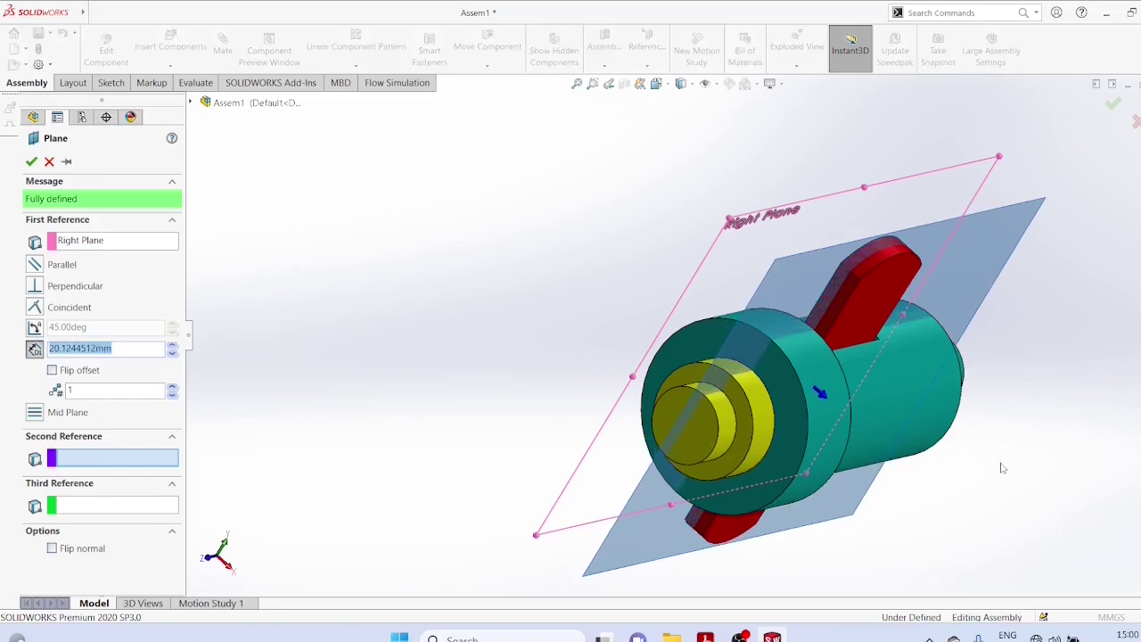
{"action": "middle_click_drag", "start_coordinate": [1032, 484], "coordinate": [1083, 451]}
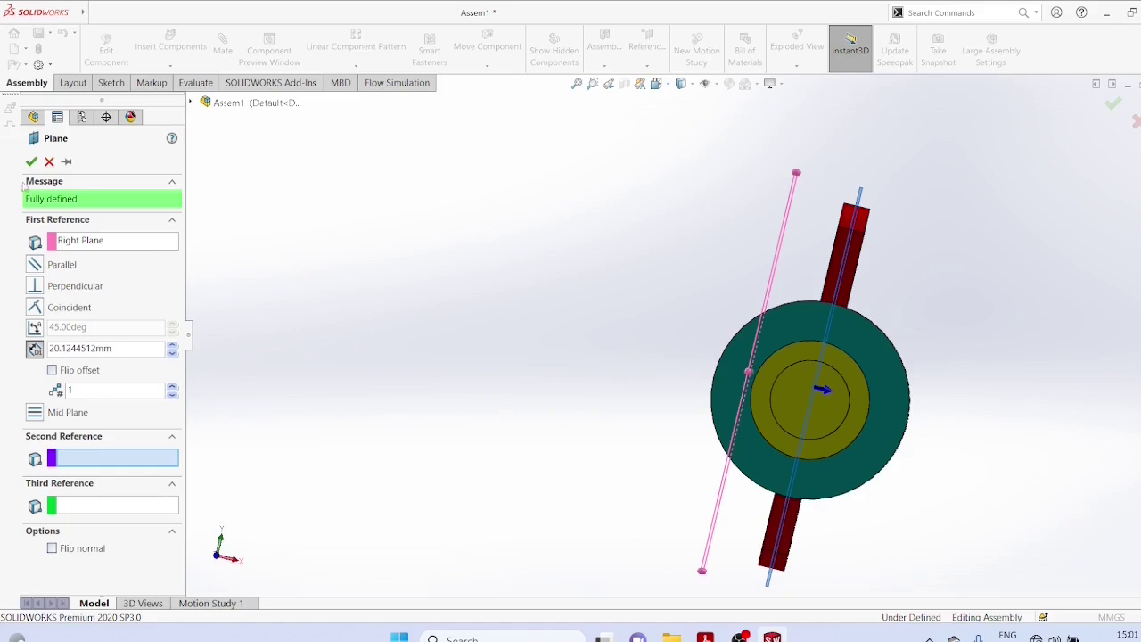
{"action": "left_click", "coordinate": [32, 161]}
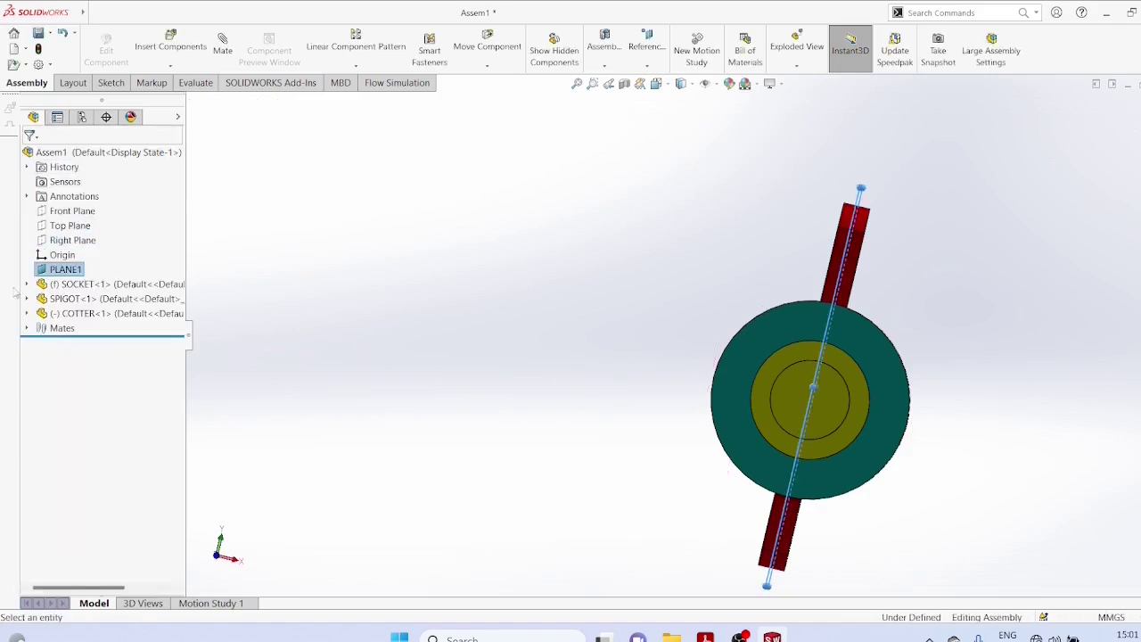
{"action": "left_click", "coordinate": [54, 269]}
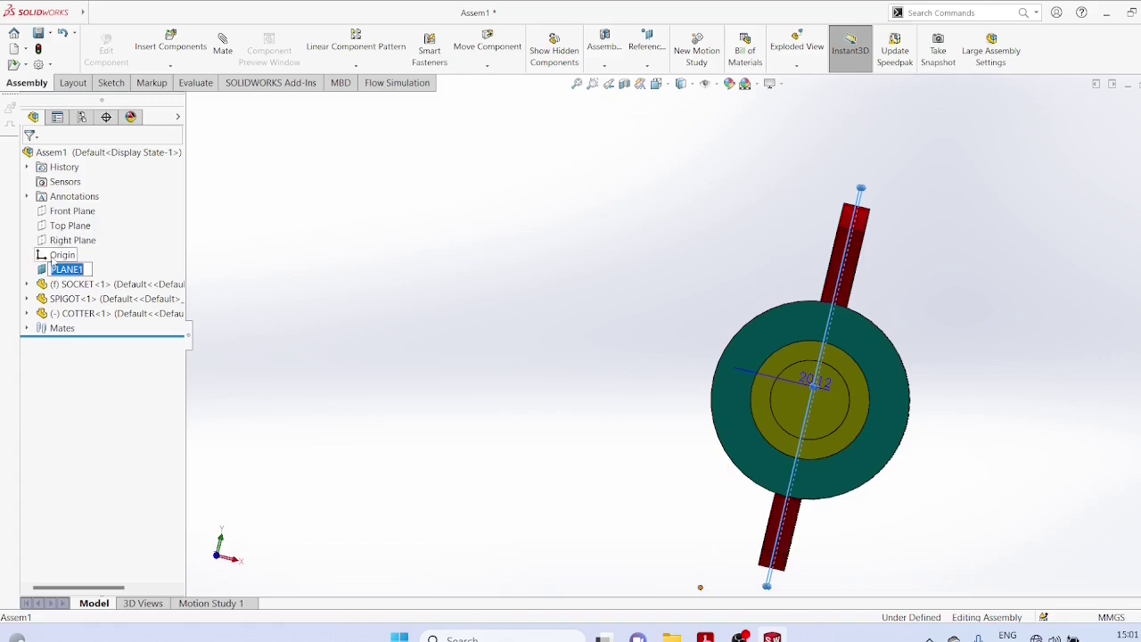
{"action": "left_click", "coordinate": [42, 270]}
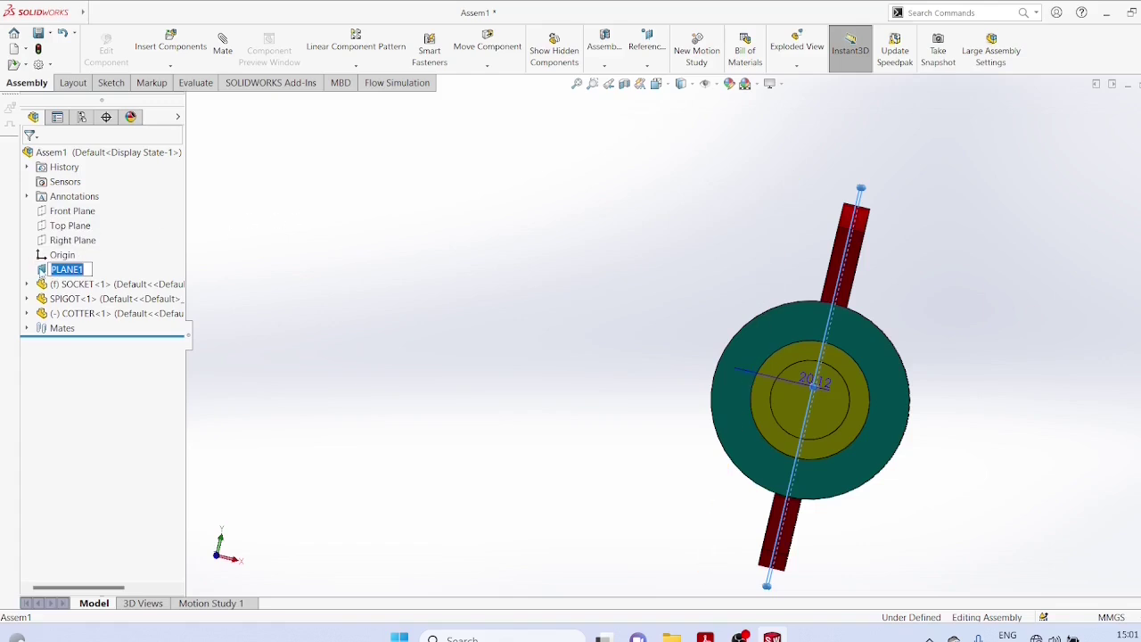
Section the assembly along PLANE1 and turn it to a flat side view
{"action": "left_click", "coordinate": [624, 84]}
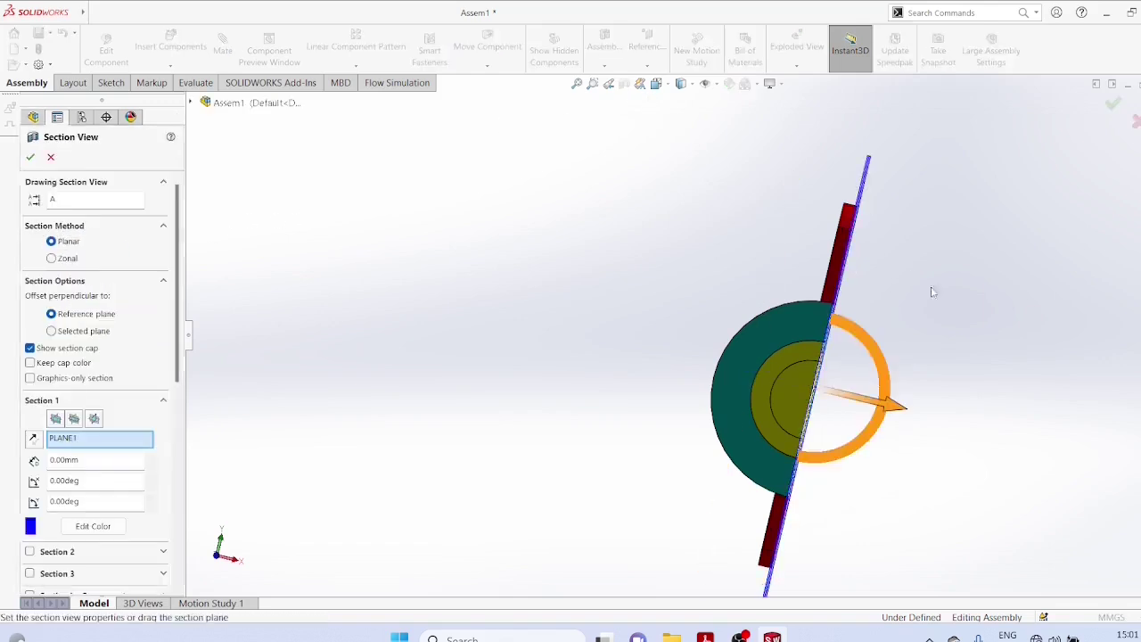
{"action": "left_click", "coordinate": [1113, 103]}
{"action": "mouse_move", "coordinate": [1082, 338]}
{"action": "middle_mouse_down"}
{"action": "mouse_move", "coordinate": [1005, 345]}
{"action": "mouse_move", "coordinate": [940, 307]}
{"action": "middle_mouse_up"}
{"action": "scroll", "coordinate": [1007, 417], "scroll_direction": "down", "scroll_amount": 2}
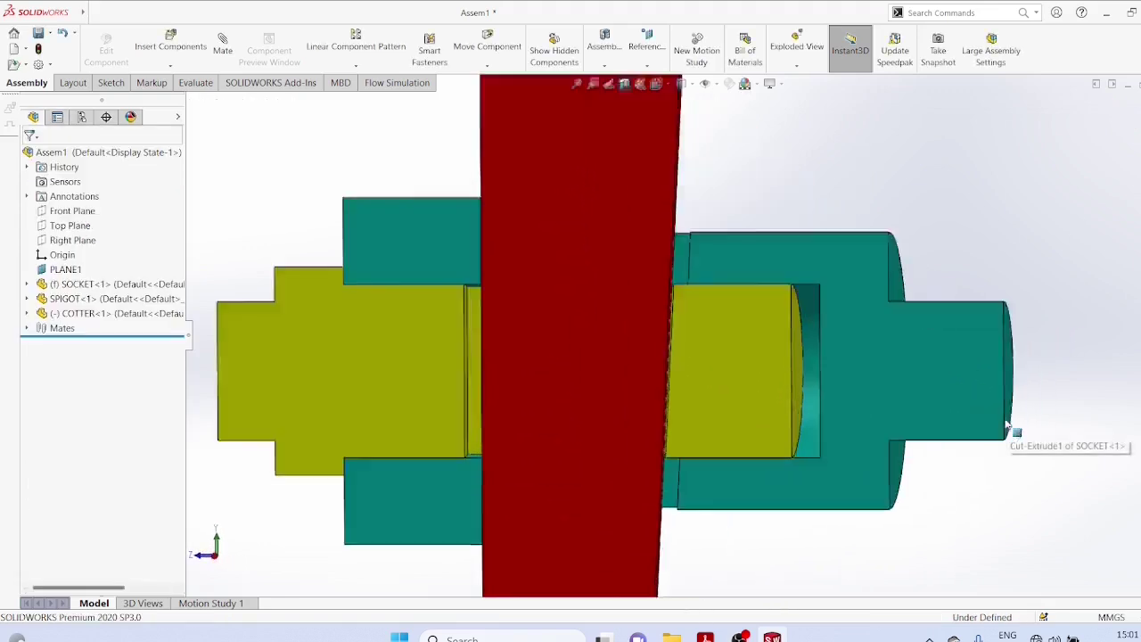
{"action": "scroll", "coordinate": [813, 402], "scroll_direction": "down", "scroll_amount": 1}
{"action": "scroll", "coordinate": [820, 387], "scroll_direction": "down", "scroll_amount": 1}
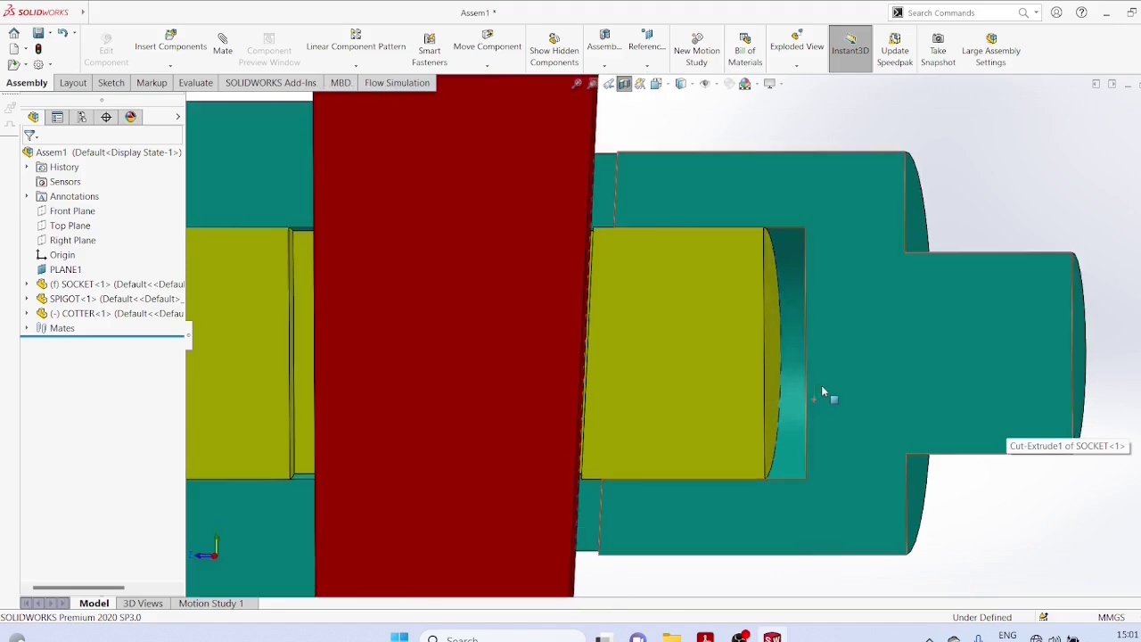
{"action": "scroll", "coordinate": [825, 389], "scroll_direction": "up", "scroll_amount": 1}
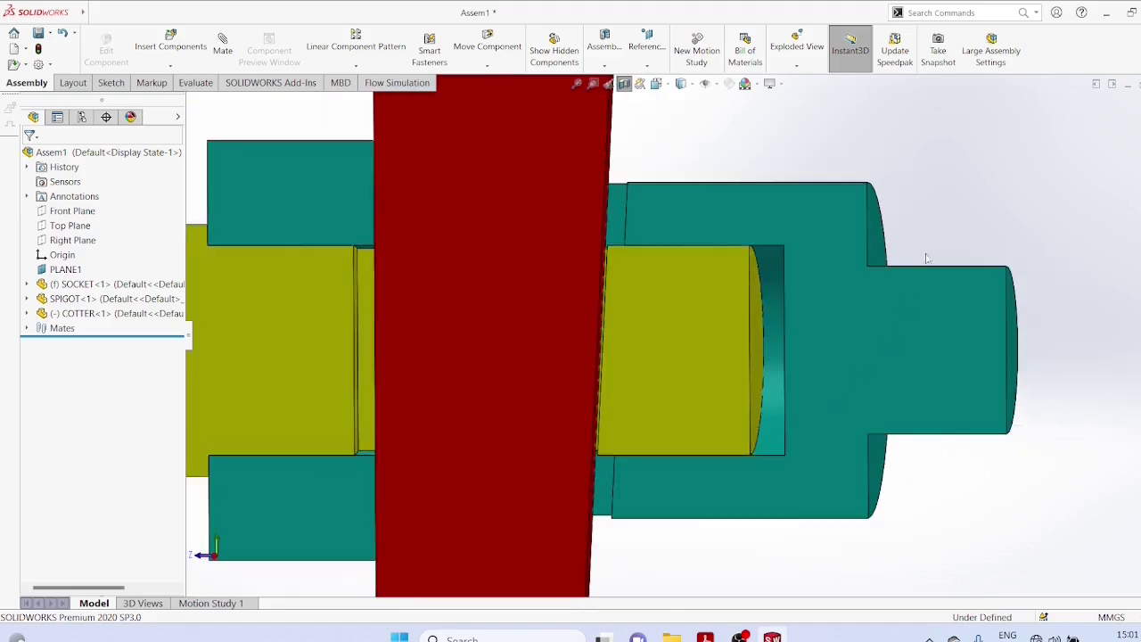
{"action": "middle_click_drag", "start_coordinate": [971, 234], "coordinate": [975, 225]}
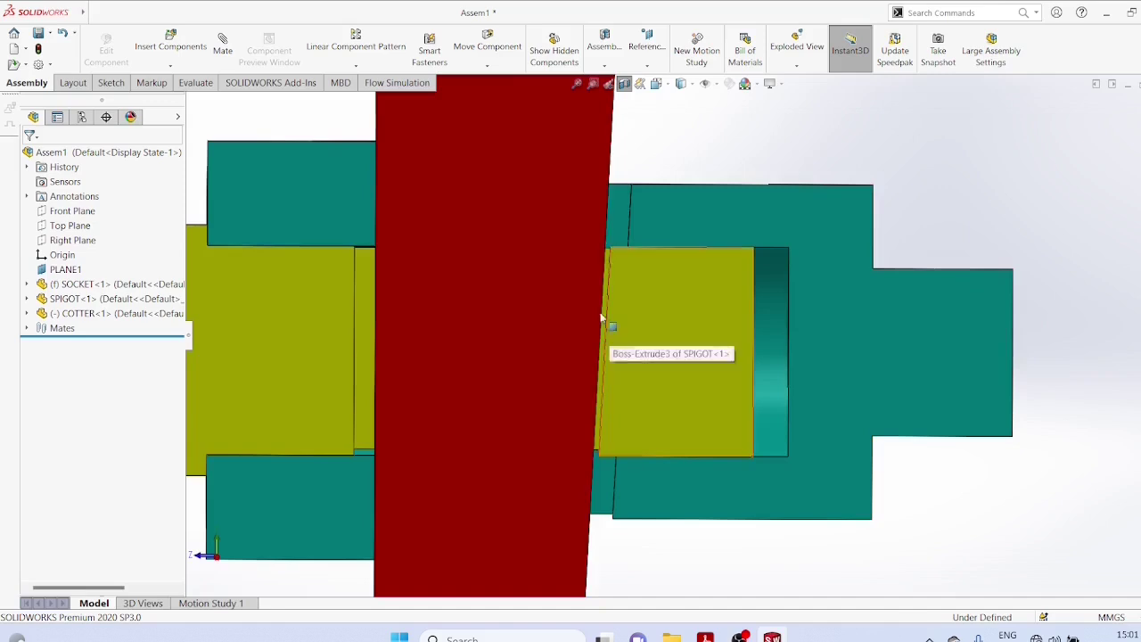
Drag the cotter slightly to reposition it through the slots
{"action": "left_click", "coordinate": [552, 196]}
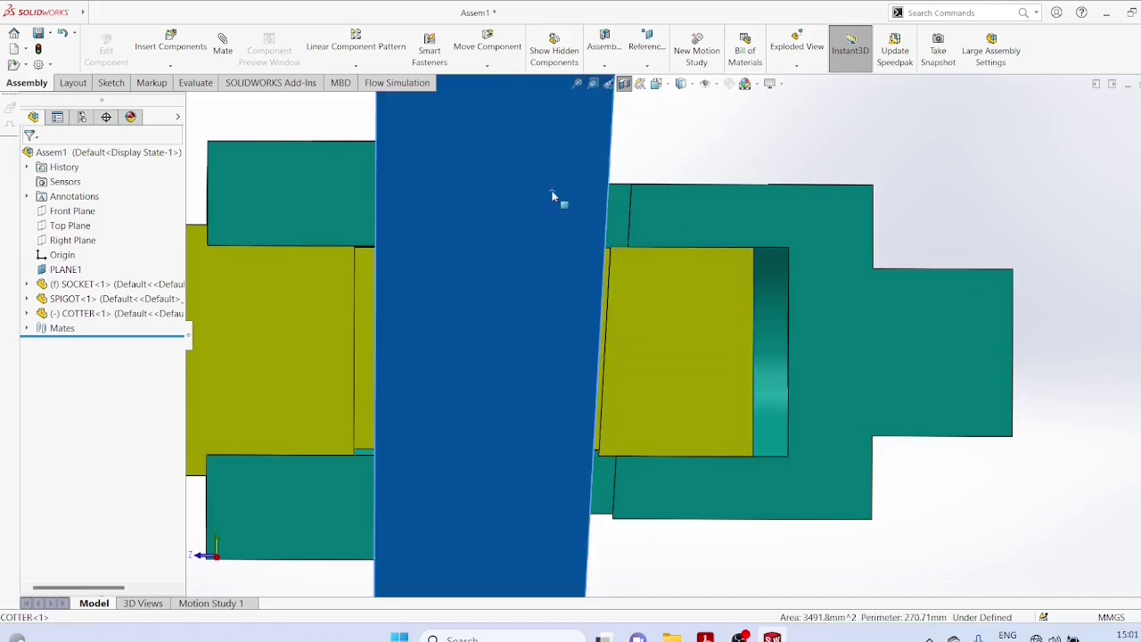
{"action": "left_click_drag", "start_coordinate": [551, 196], "coordinate": [550, 243]}
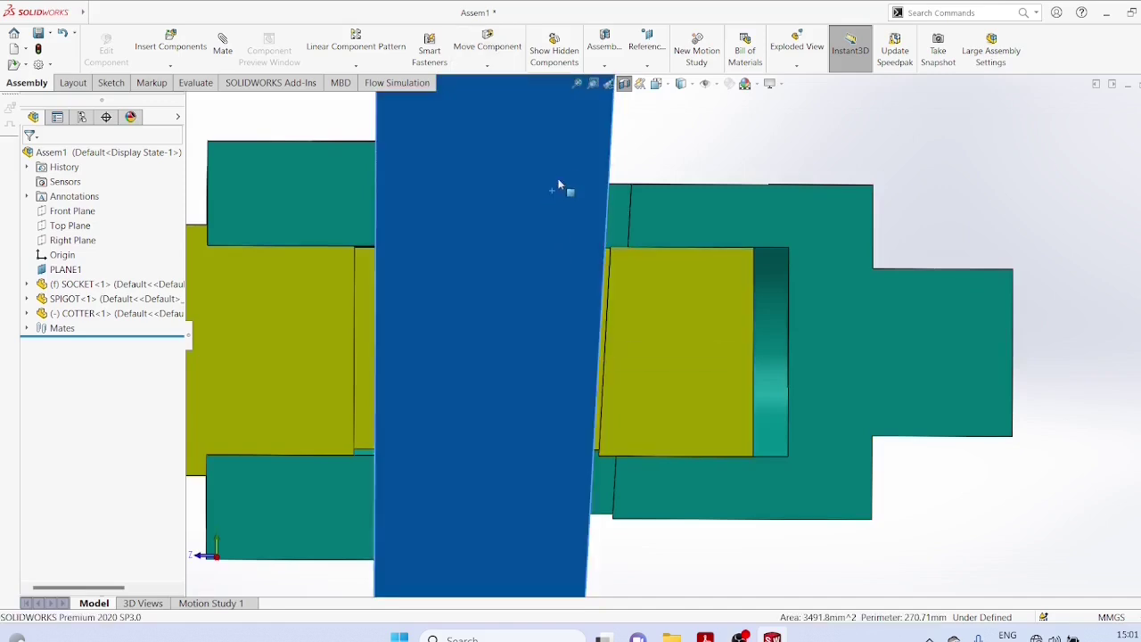
{"action": "left_click_drag", "start_coordinate": [560, 161], "coordinate": [555, 242]}
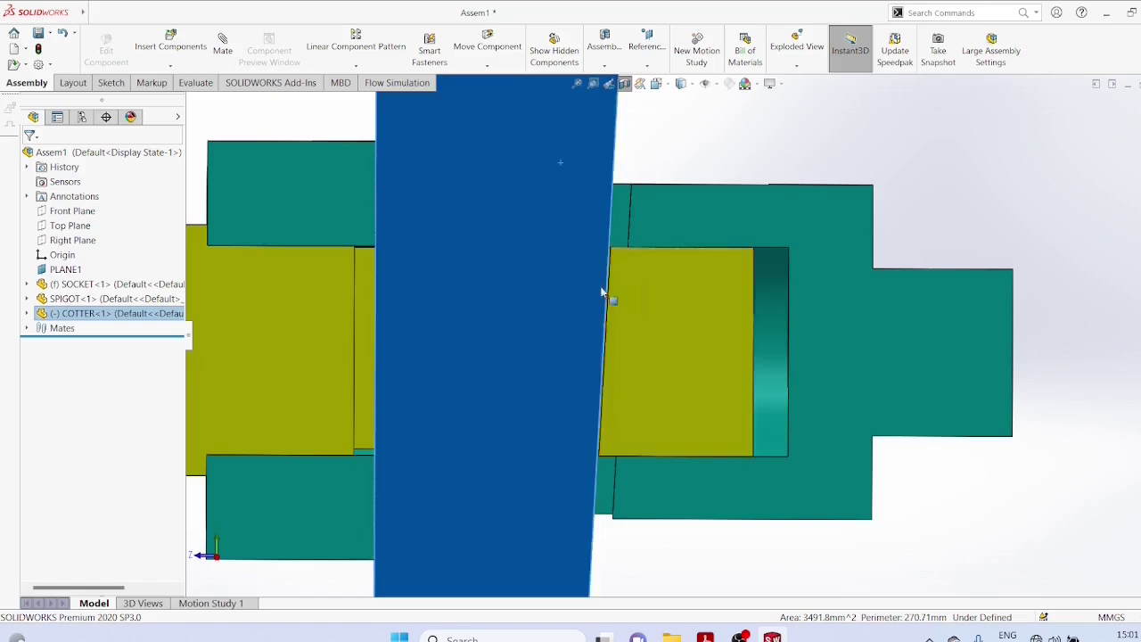
{"action": "left_click", "coordinate": [981, 172]}
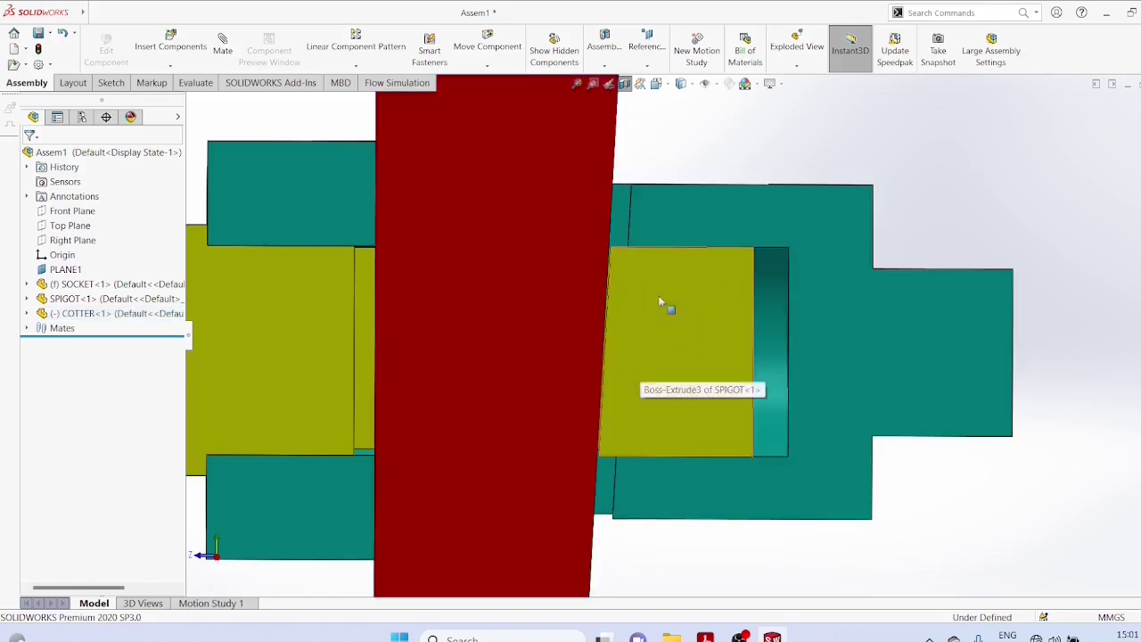
Try saving the assembly, rebuilding at the prompt, then cancel the Save As dialog
{"action": "left_click", "coordinate": [39, 33]}
{"action": "left_click", "coordinate": [545, 255]}
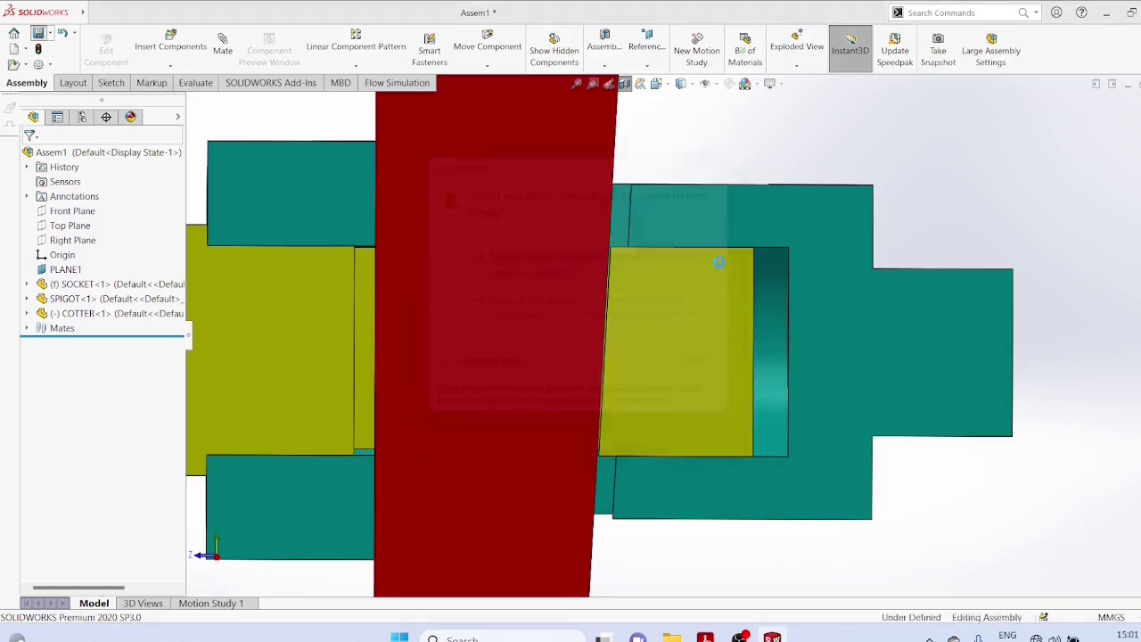
{"action": "left_click", "coordinate": [797, 446]}
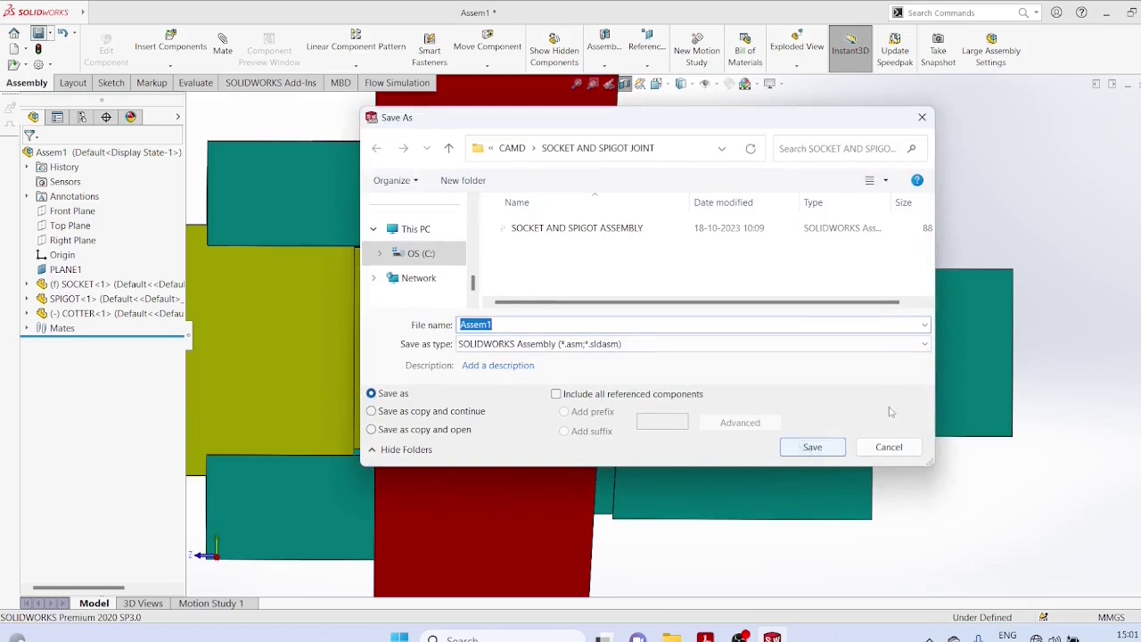
{"action": "left_click", "coordinate": [888, 447]}
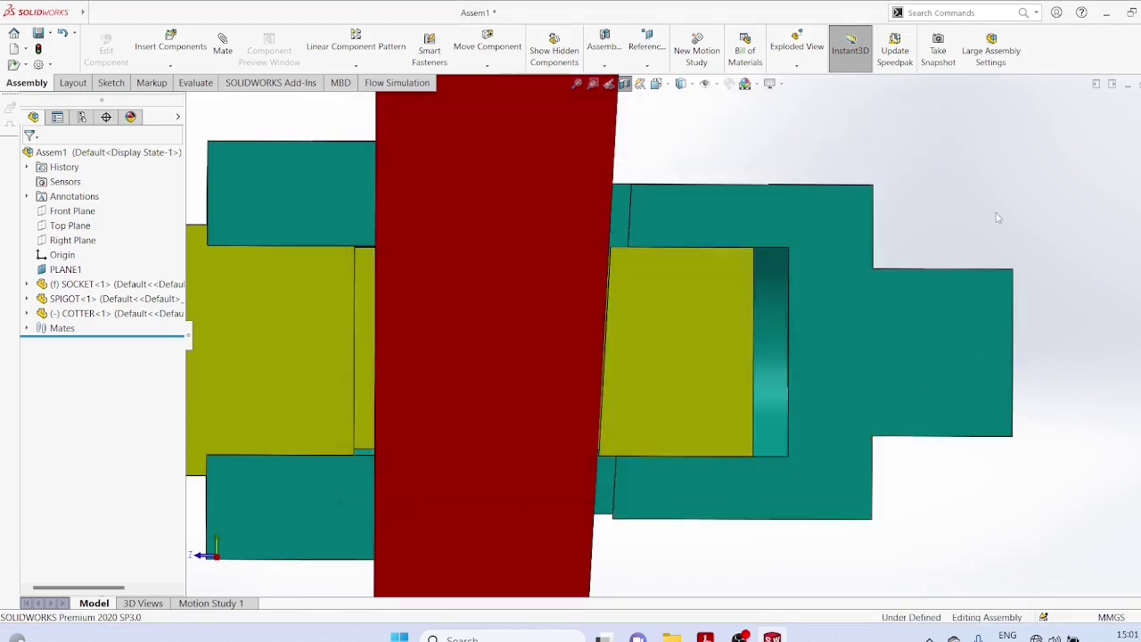
Turn off the section cut and orbit to an angled view of the cotter
{"action": "scroll", "coordinate": [997, 218], "scroll_direction": "up", "scroll_amount": 1}
{"action": "scroll", "coordinate": [998, 217], "scroll_direction": "up", "scroll_amount": 1}
{"action": "scroll", "coordinate": [993, 217], "scroll_direction": "up", "scroll_amount": 1}
{"action": "middle_click_drag", "start_coordinate": [990, 217], "coordinate": [1000, 328]}
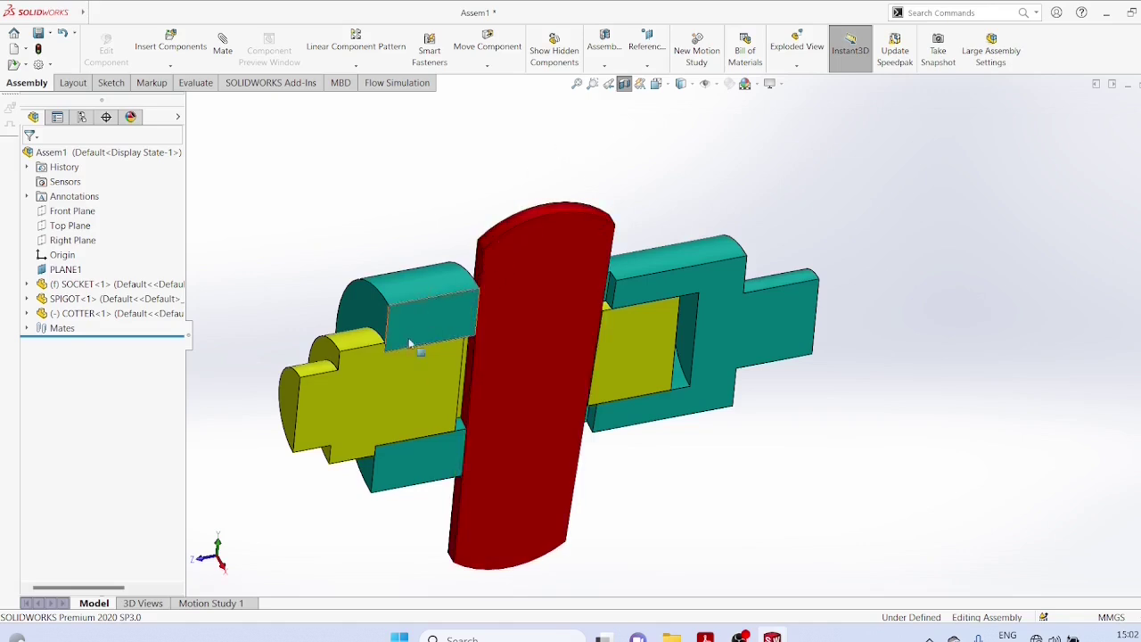
{"action": "left_click", "coordinate": [625, 84]}
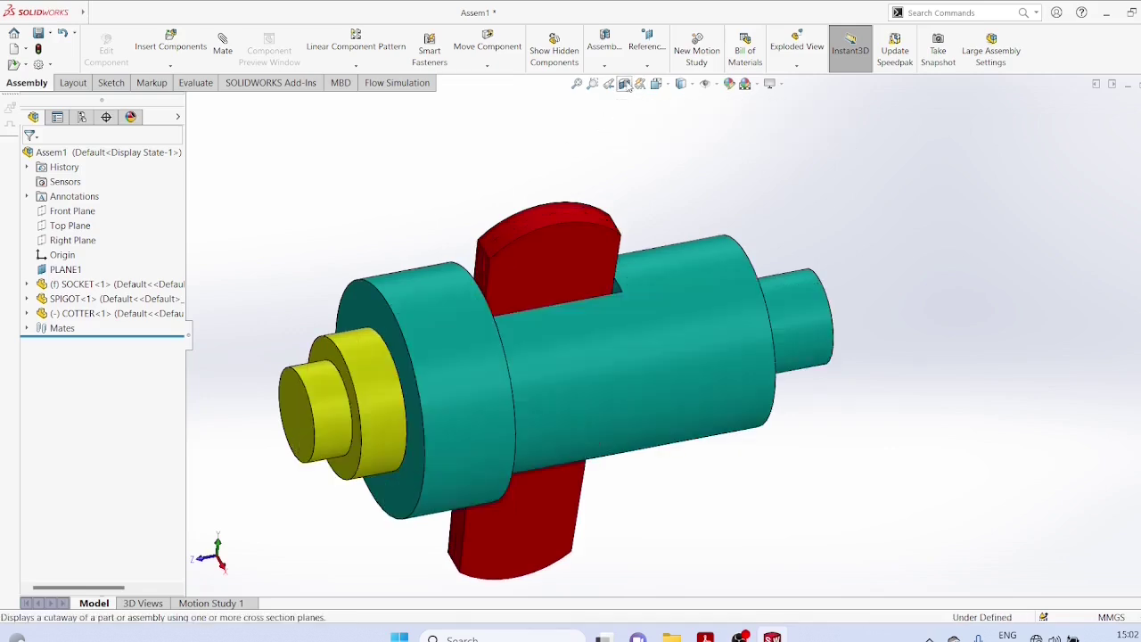
{"action": "mouse_move", "coordinate": [902, 223]}
{"action": "middle_mouse_down"}
{"action": "mouse_move", "coordinate": [897, 275]}
{"action": "mouse_move", "coordinate": [879, 279]}
{"action": "middle_mouse_up"}
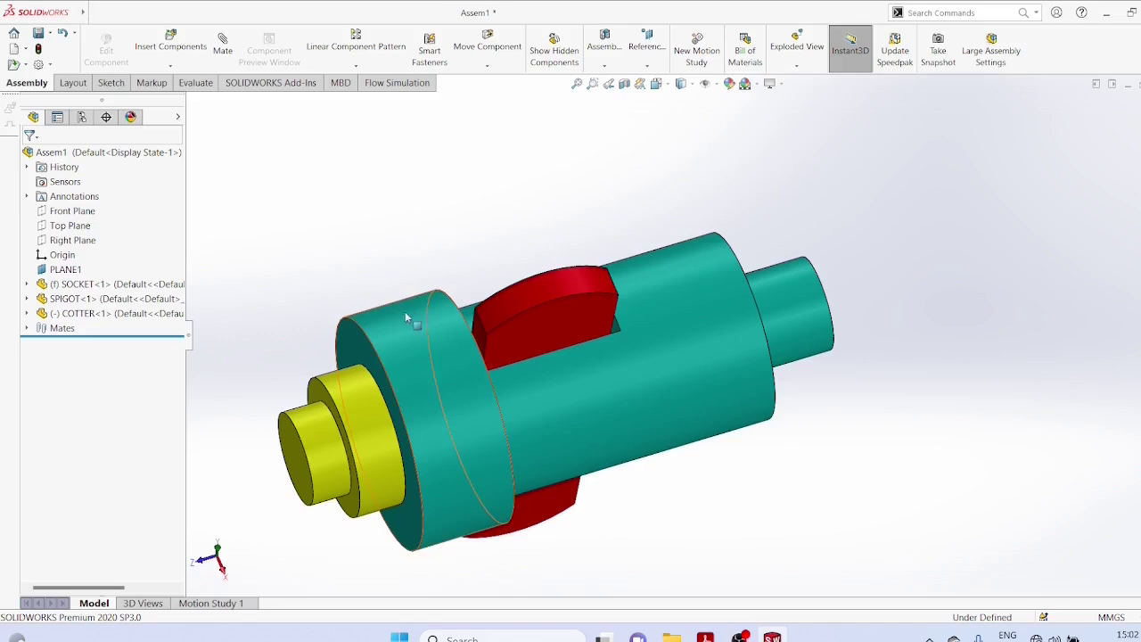
Clear the cotter's old appearances and colour it red at part-document level
{"action": "left_click", "coordinate": [728, 85]}
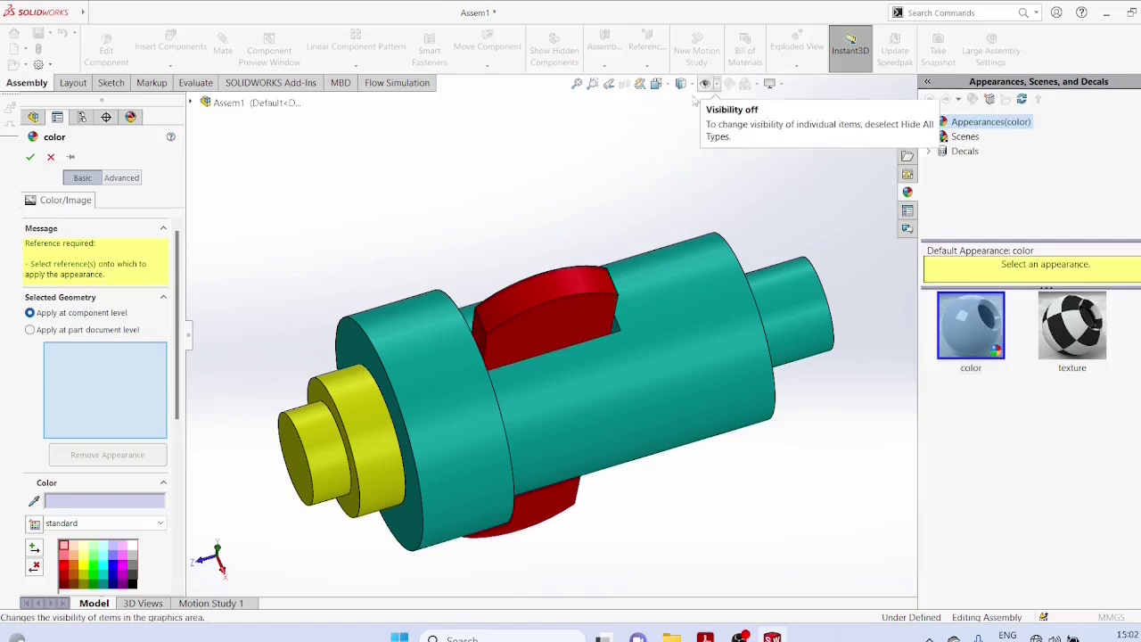
{"action": "left_click", "coordinate": [38, 332]}
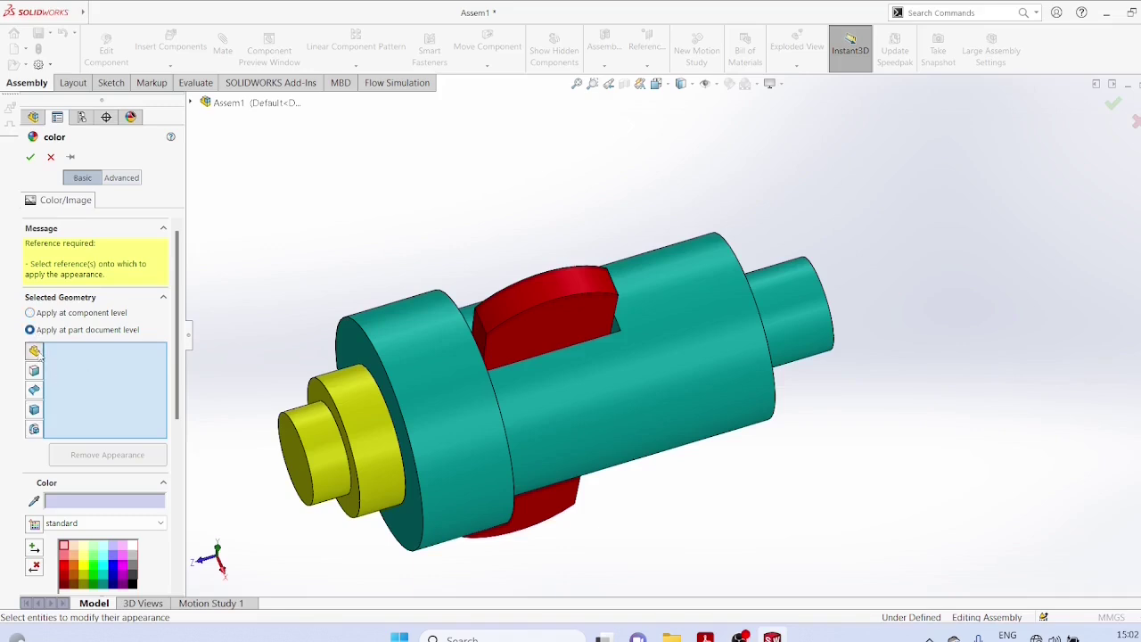
{"action": "left_click", "coordinate": [34, 350]}
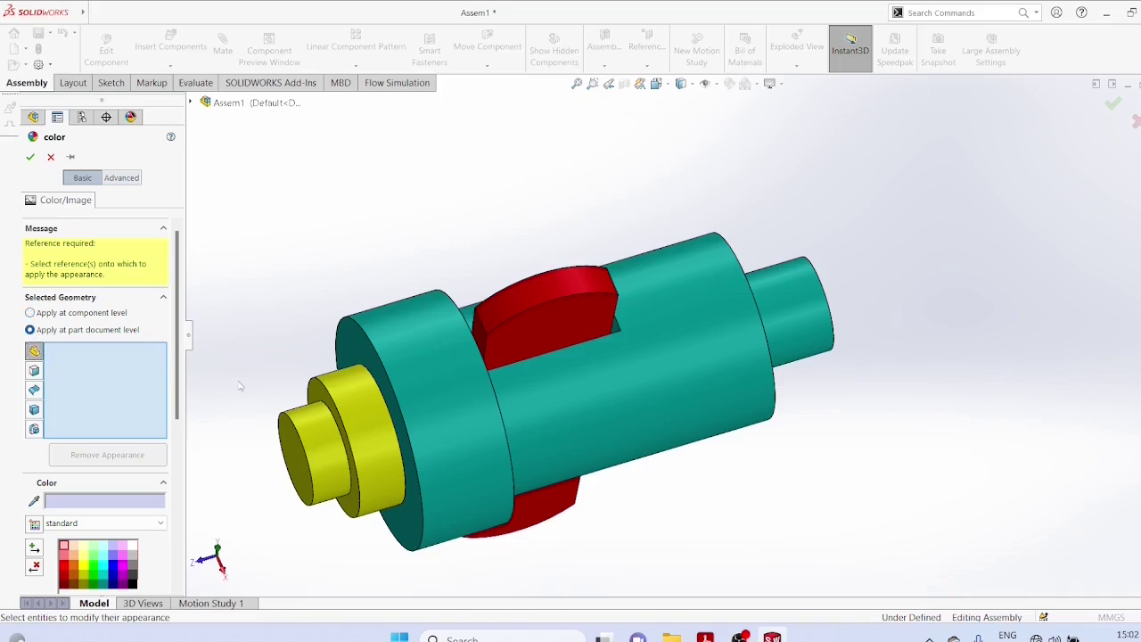
{"action": "left_click", "coordinate": [507, 324]}
{"action": "left_click", "coordinate": [516, 326]}
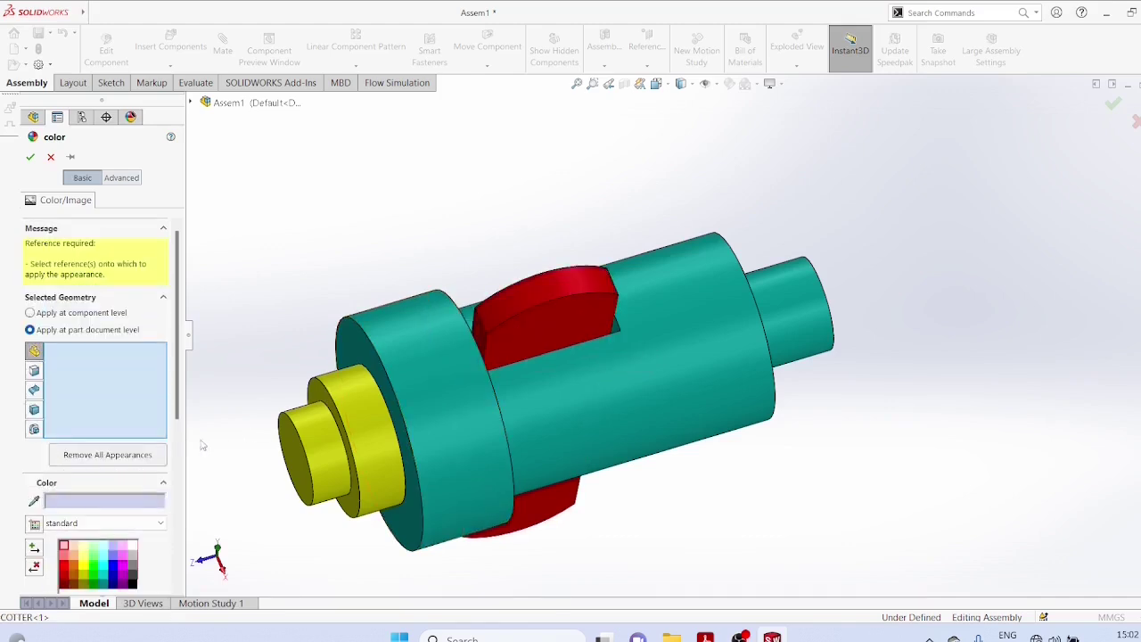
{"action": "left_click", "coordinate": [116, 454]}
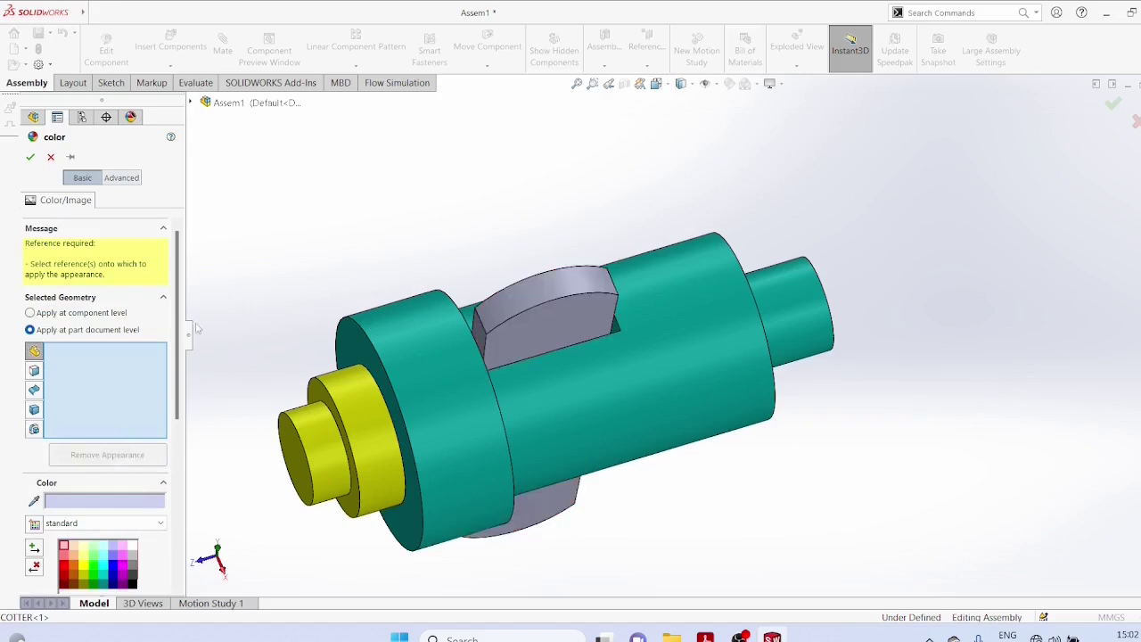
{"action": "left_click", "coordinate": [516, 316]}
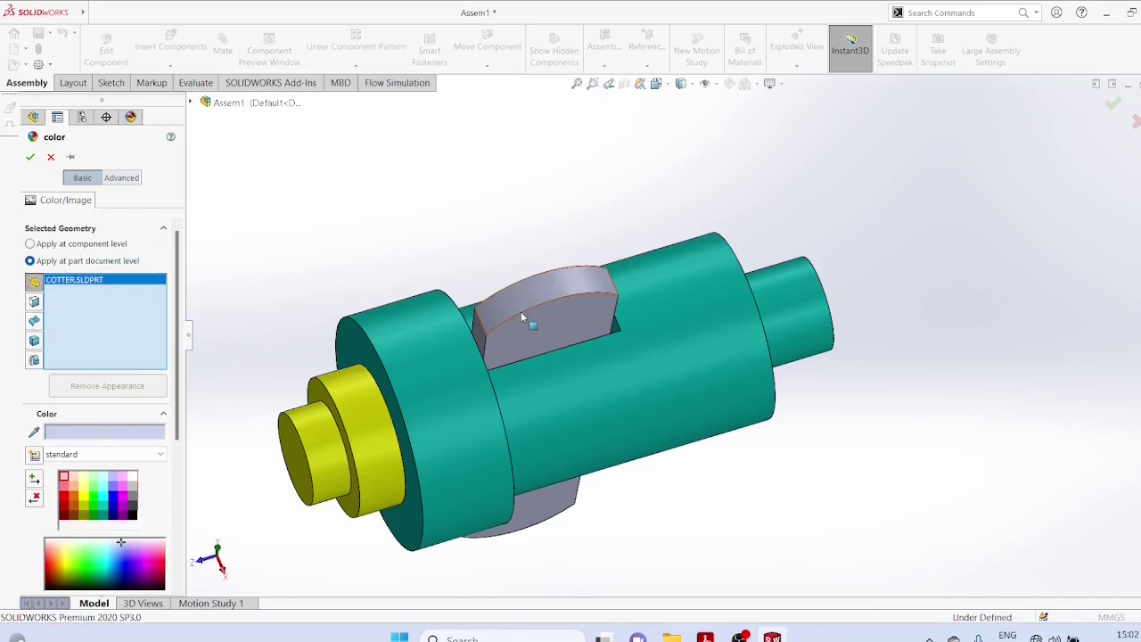
{"action": "left_click", "coordinate": [105, 502]}
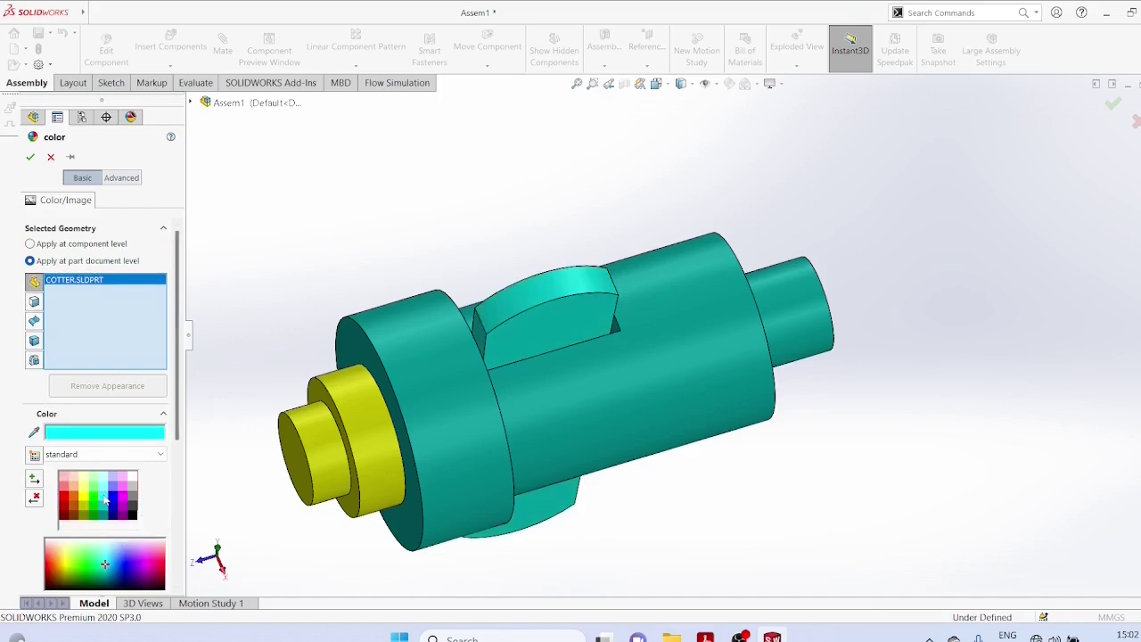
{"action": "left_click", "coordinate": [65, 502]}
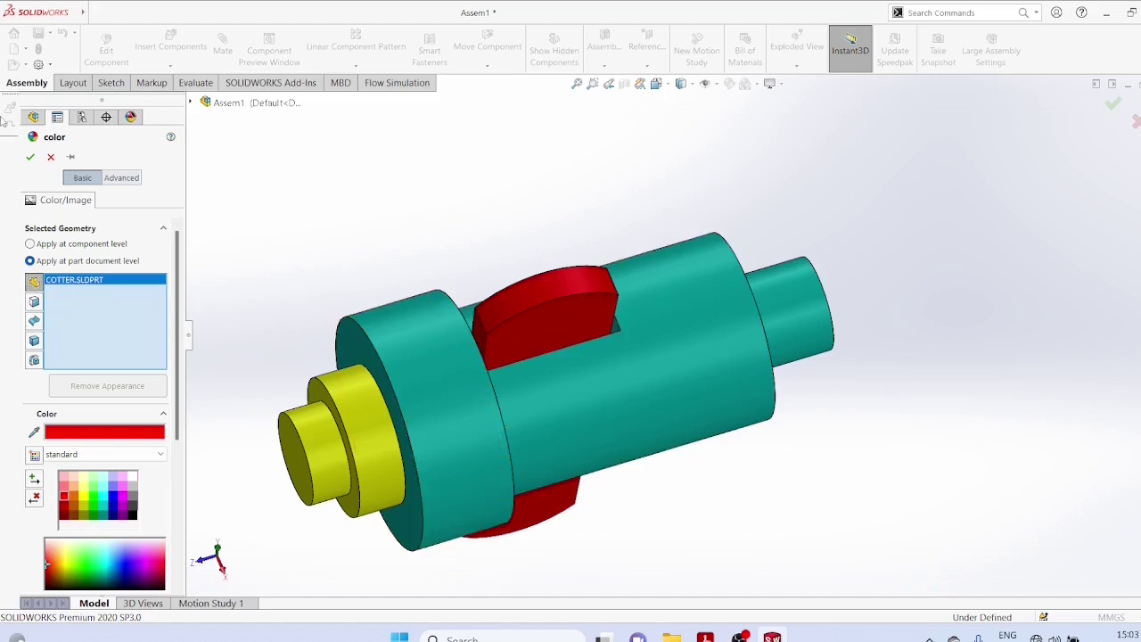
{"action": "left_click", "coordinate": [30, 156]}
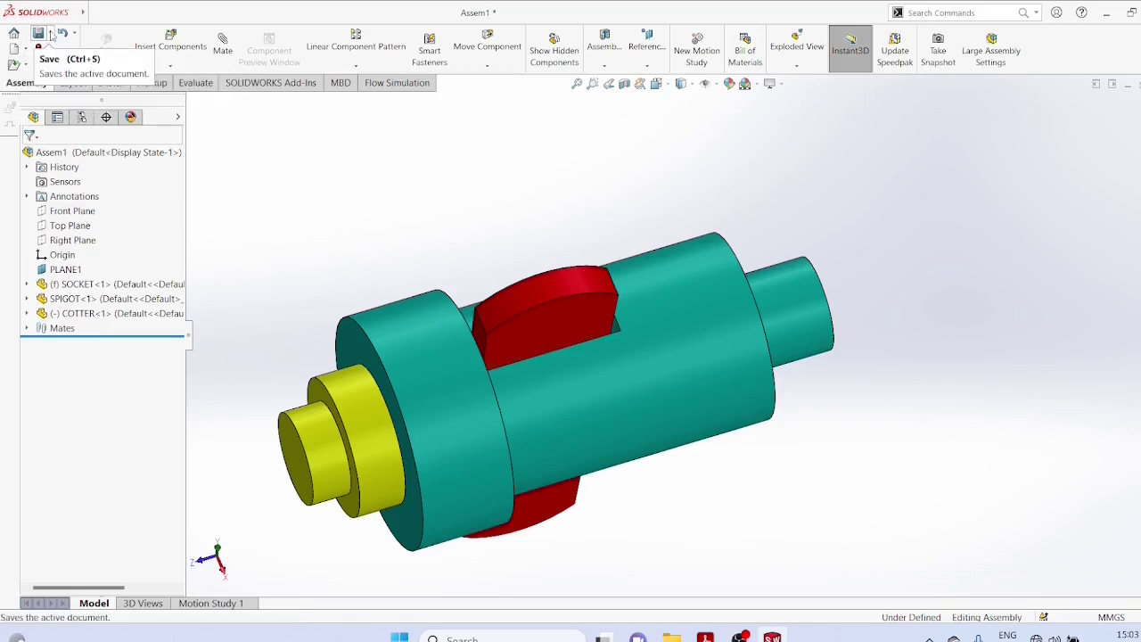
Attempt to save the assembly, then close the modified-documents prompt without saving
{"action": "left_click", "coordinate": [51, 34]}
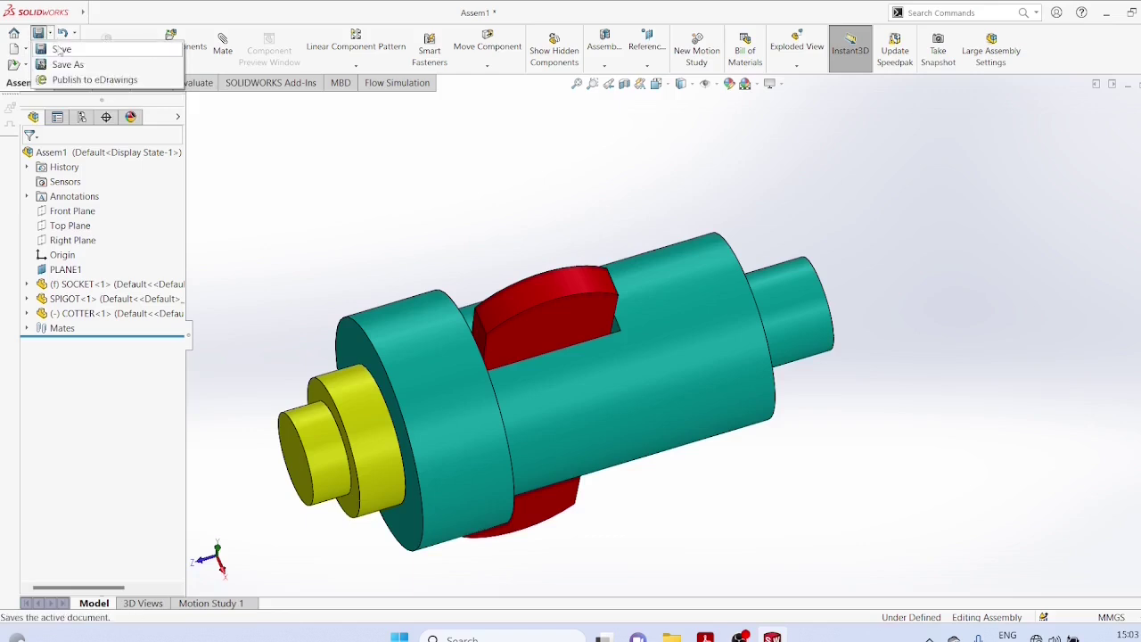
{"action": "left_click", "coordinate": [60, 49]}
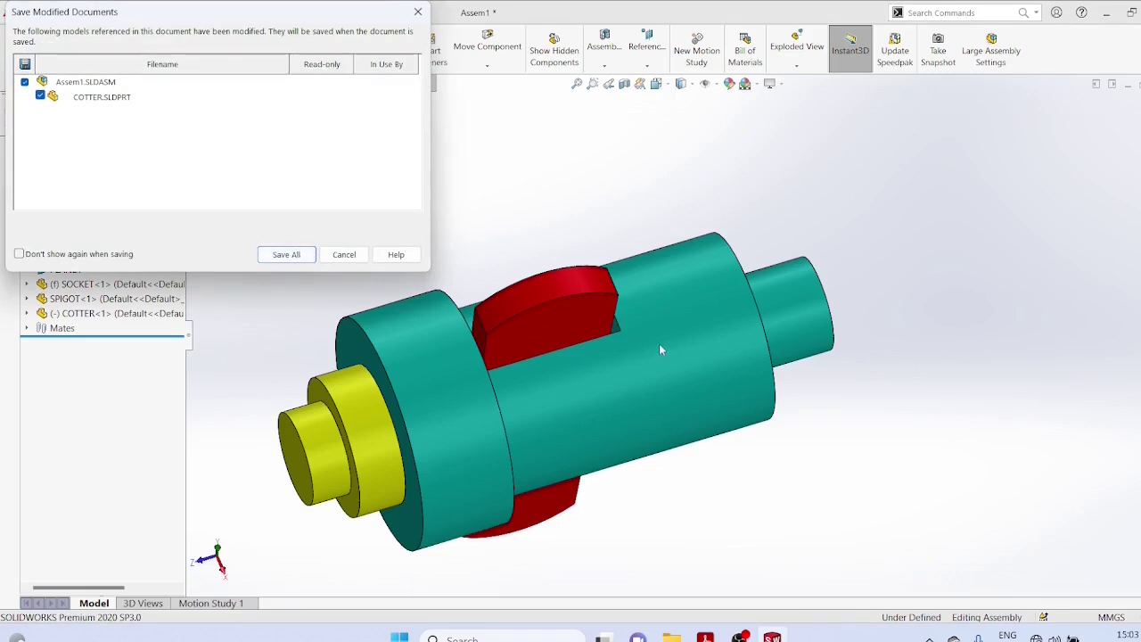
{"action": "left_click", "coordinate": [418, 13]}
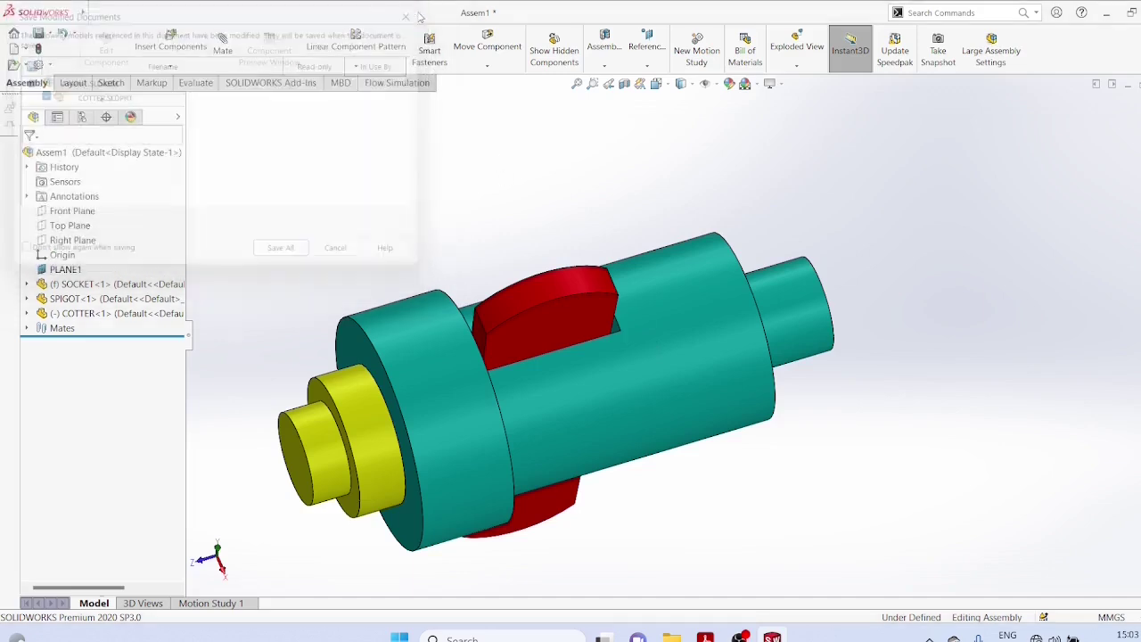
Open the new-document chooser with Drawing selected, then close it without creating anything
{"action": "left_click", "coordinate": [50, 33]}
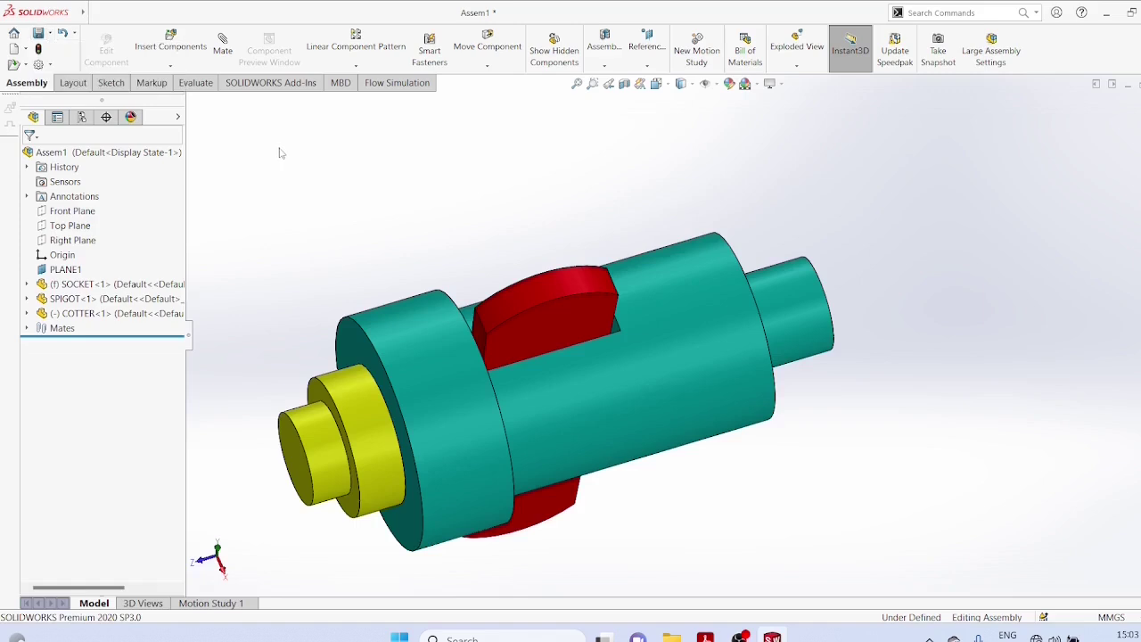
{"action": "left_click", "coordinate": [24, 51]}
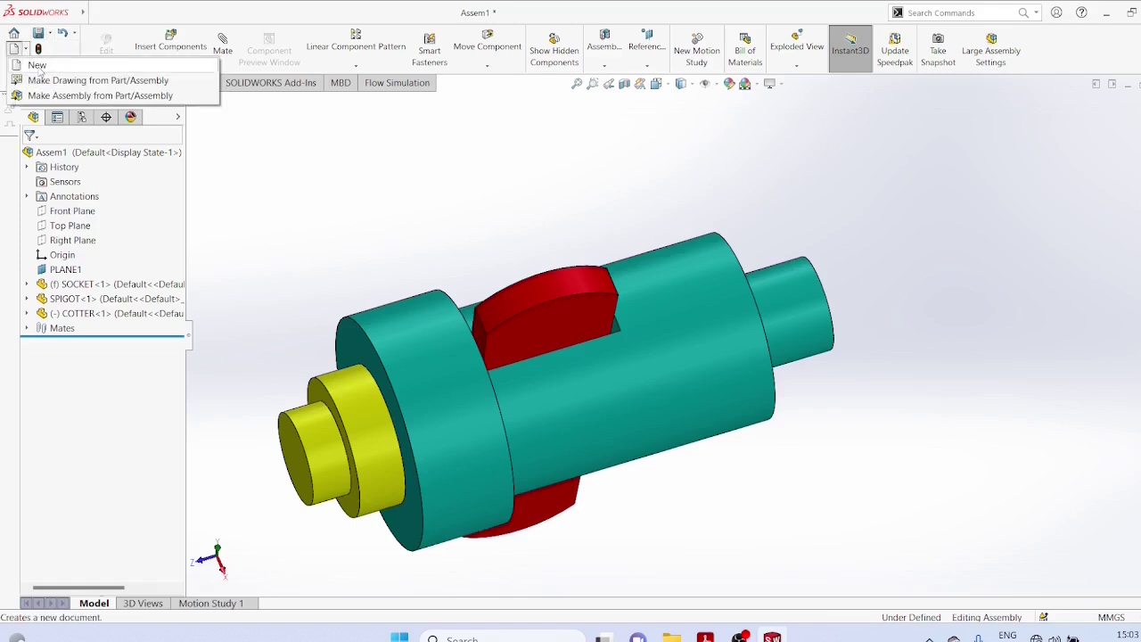
{"action": "left_click", "coordinate": [29, 64]}
{"action": "left_click", "coordinate": [593, 302]}
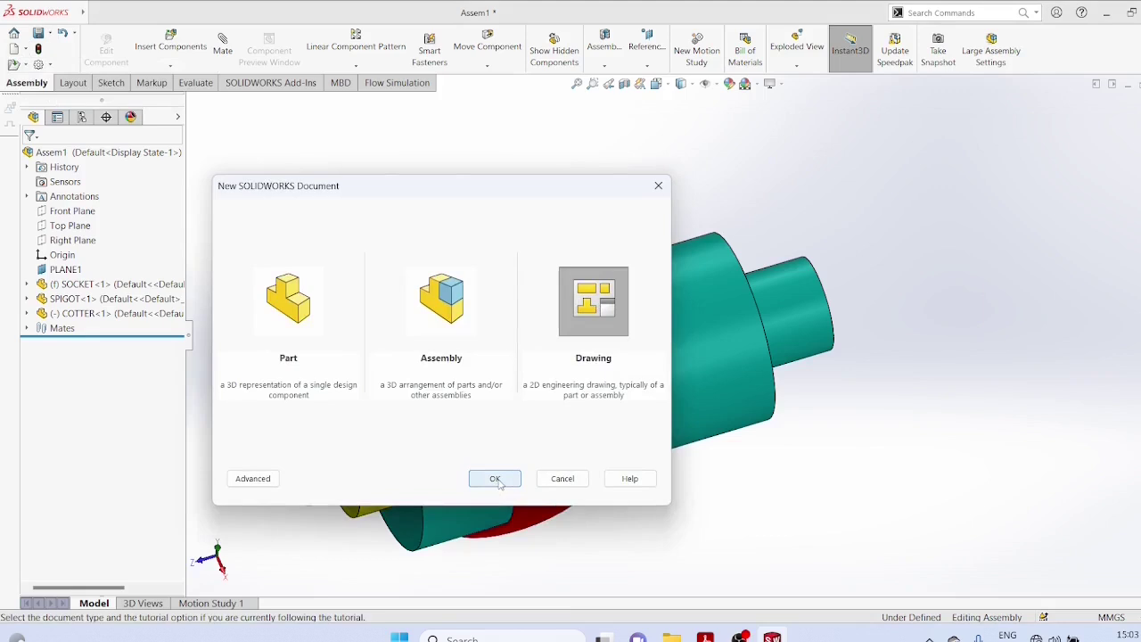
{"action": "left_click", "coordinate": [657, 185]}
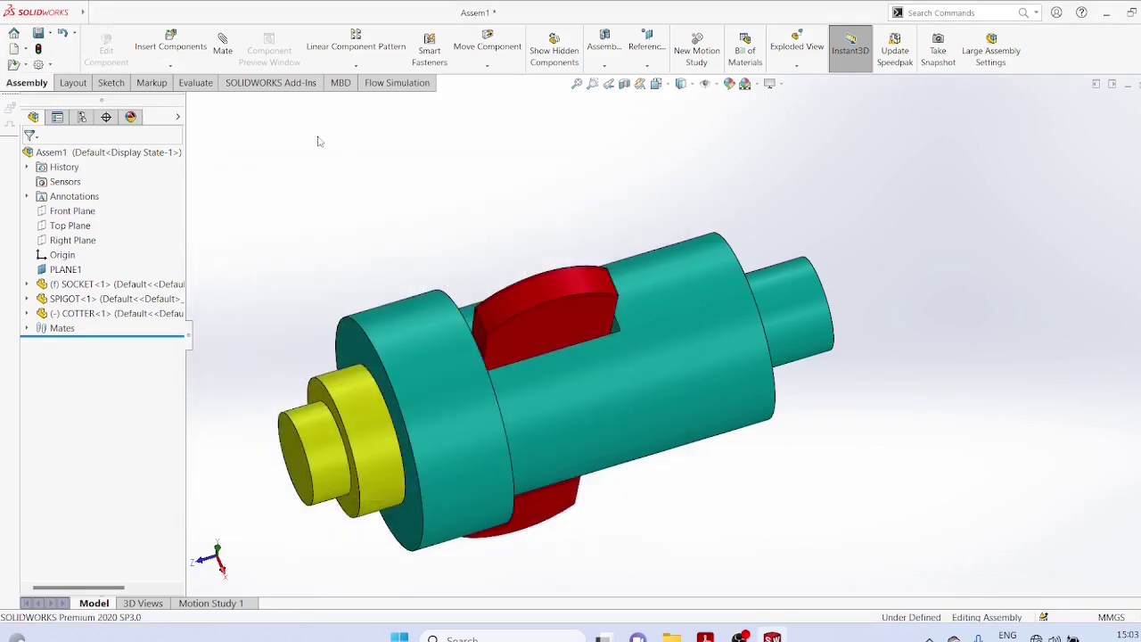
{"action": "scroll", "coordinate": [635, 386], "scroll_direction": "up", "scroll_amount": 1}
{"action": "scroll", "coordinate": [640, 391], "scroll_direction": "up", "scroll_amount": 2}
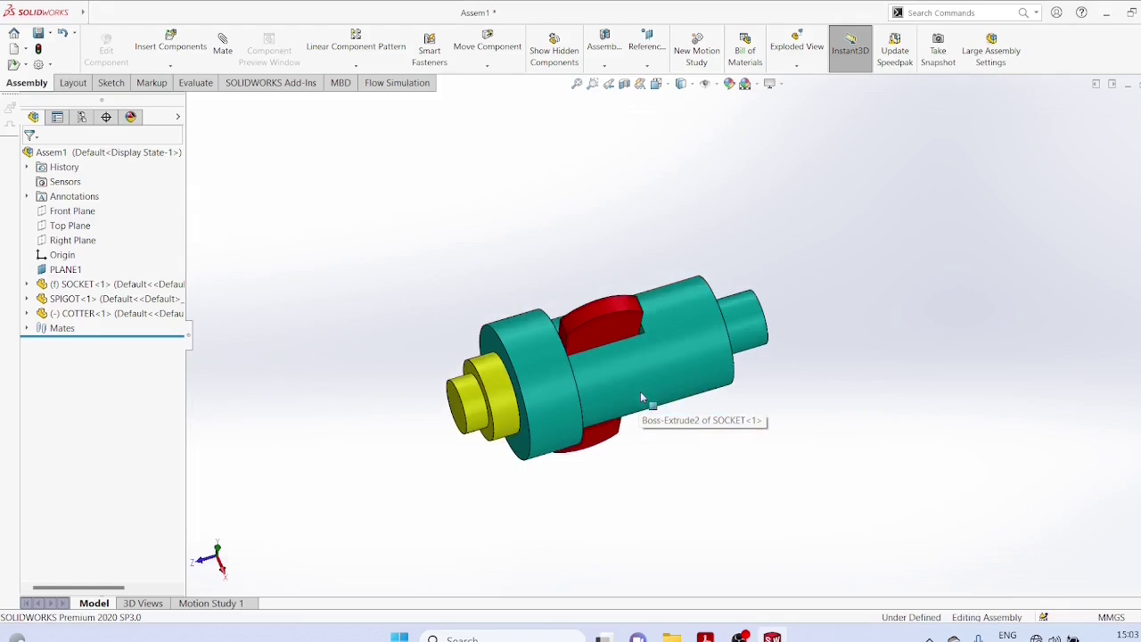
{"action": "scroll", "coordinate": [649, 410], "scroll_direction": "down", "scroll_amount": 2}
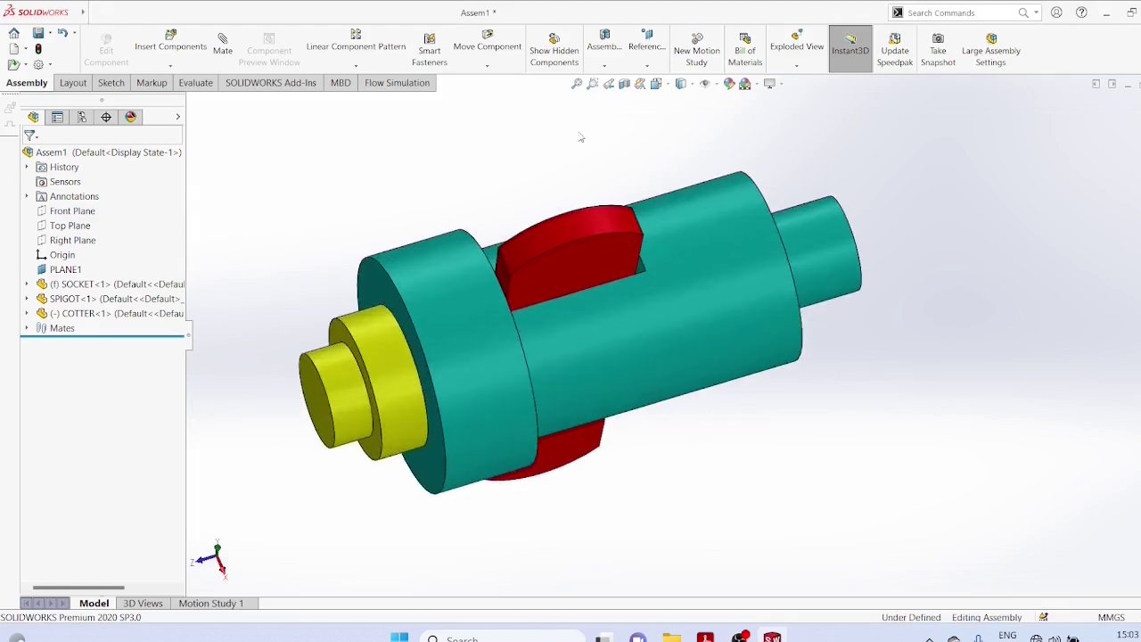
Insert a bill of materials for the assembly and place it below the model
{"action": "left_click", "coordinate": [744, 52]}
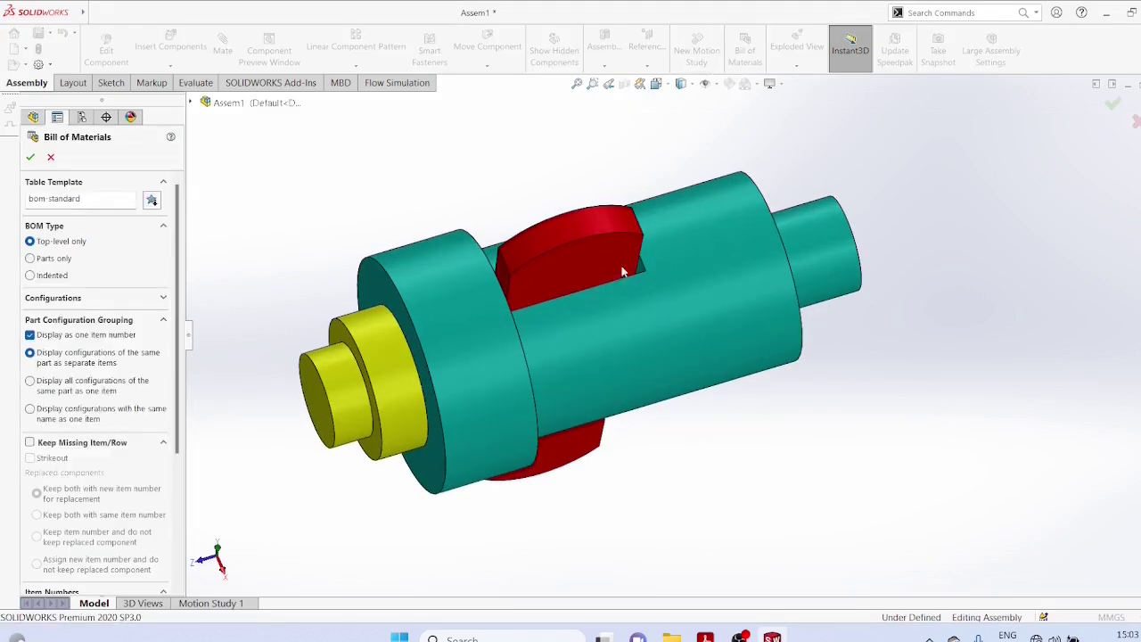
{"action": "left_click", "coordinate": [29, 157]}
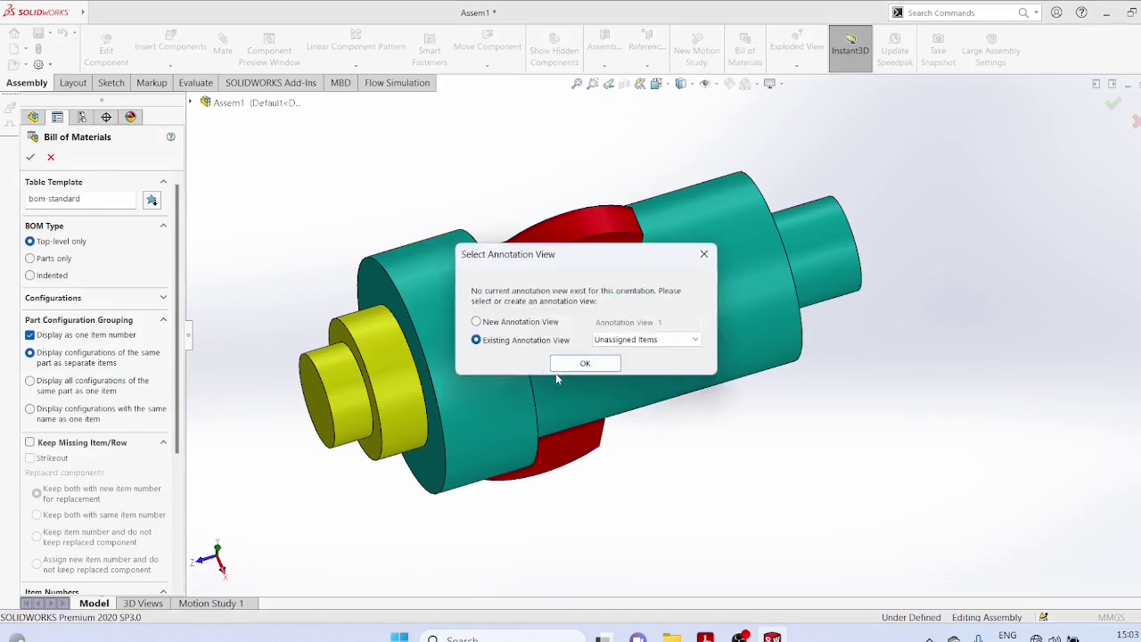
{"action": "left_click", "coordinate": [584, 365]}
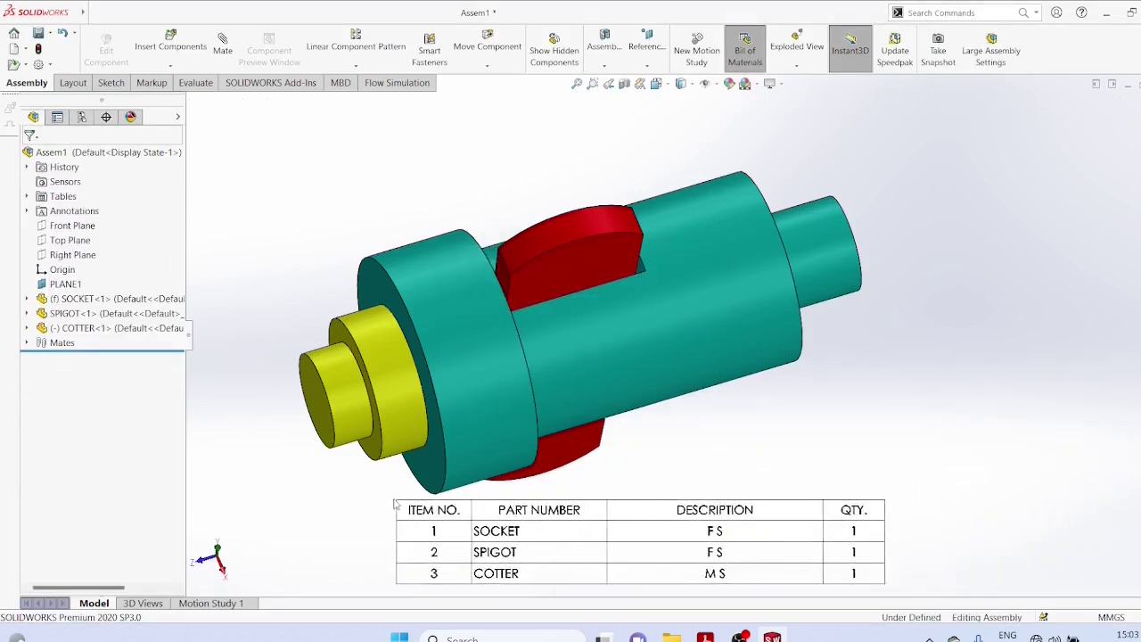
{"action": "left_click", "coordinate": [359, 509]}
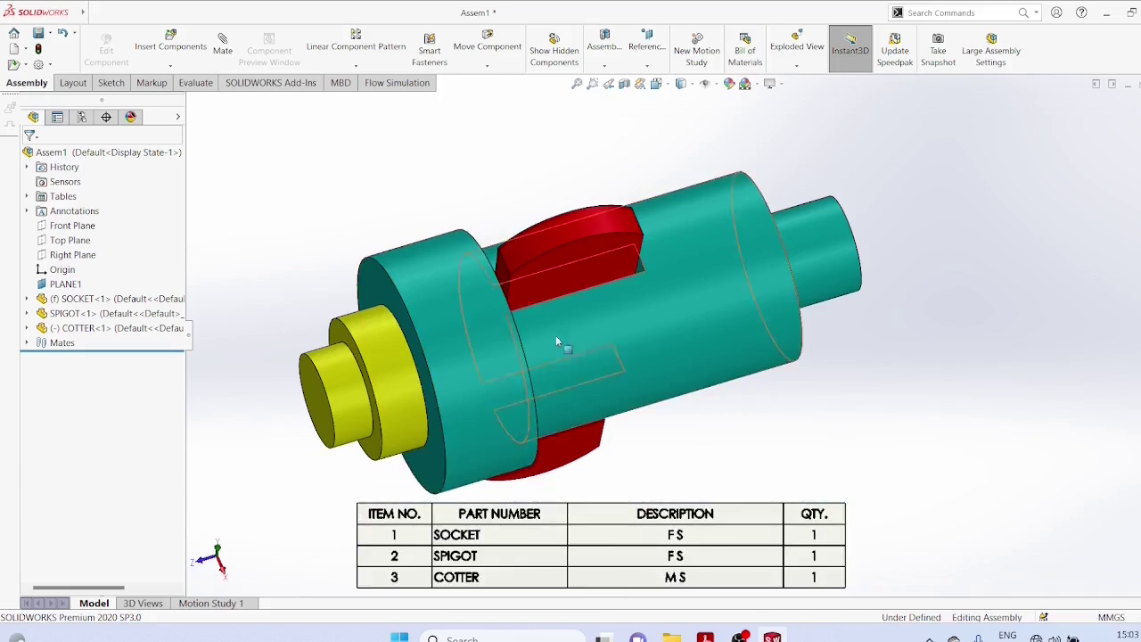
Enter FS as the SOCKET description in the bill of materials
{"action": "double_click", "coordinate": [681, 539]}
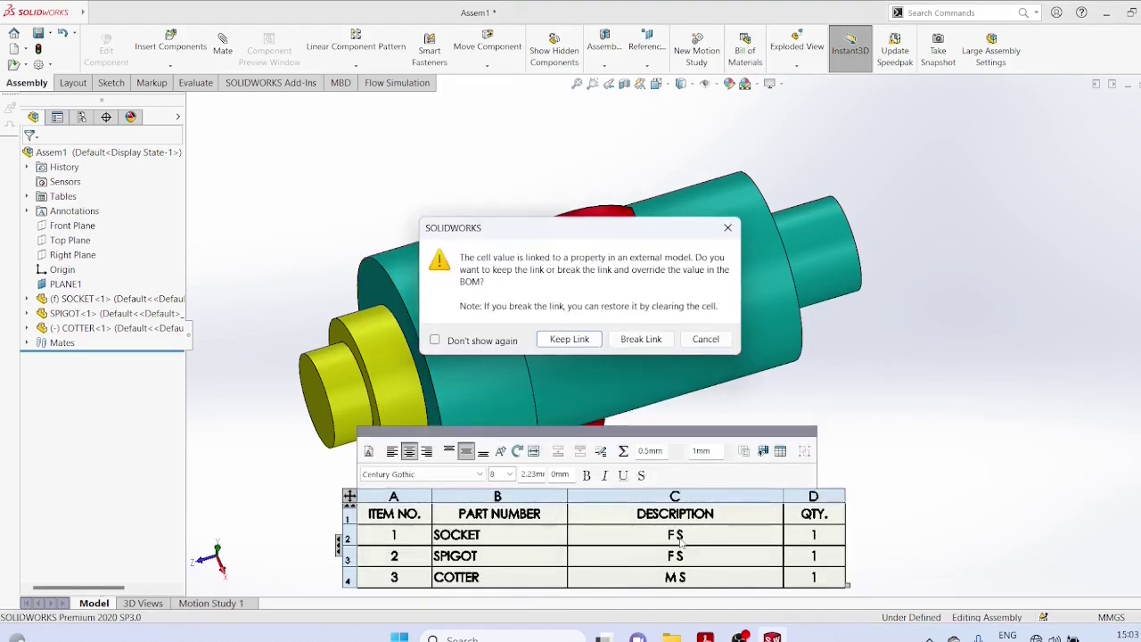
{"action": "left_click", "coordinate": [568, 340]}
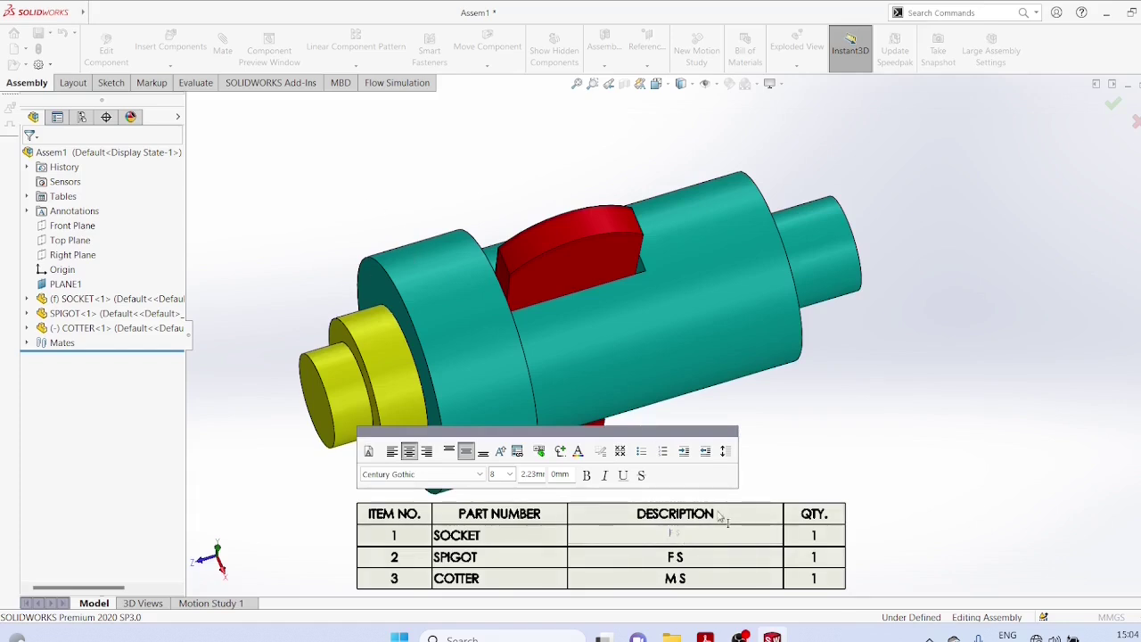
{"action": "type", "text": "FS"}
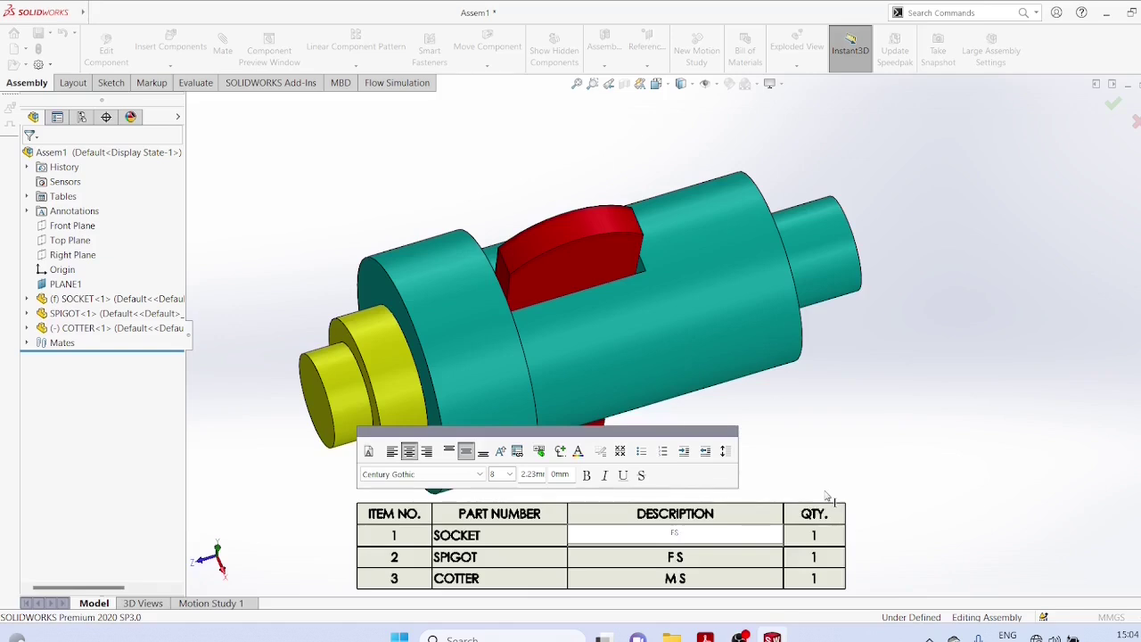
{"action": "left_click", "coordinate": [901, 451]}
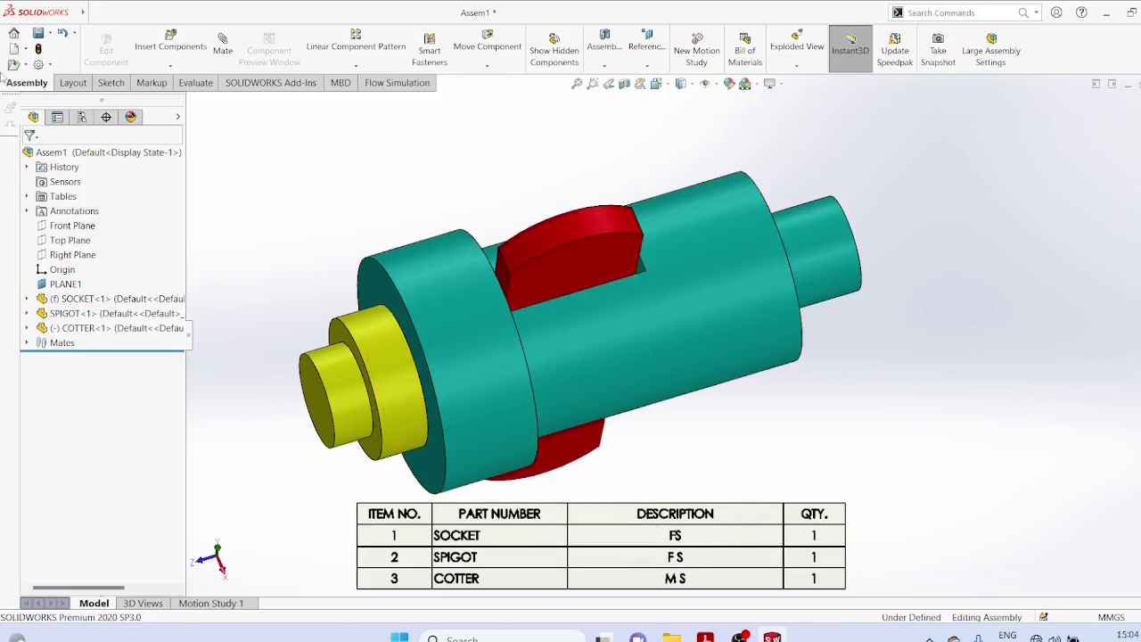
Bring up the file-open window and dismiss it without opening anything
{"action": "left_click", "coordinate": [50, 32]}
{"action": "left_click", "coordinate": [37, 81]}
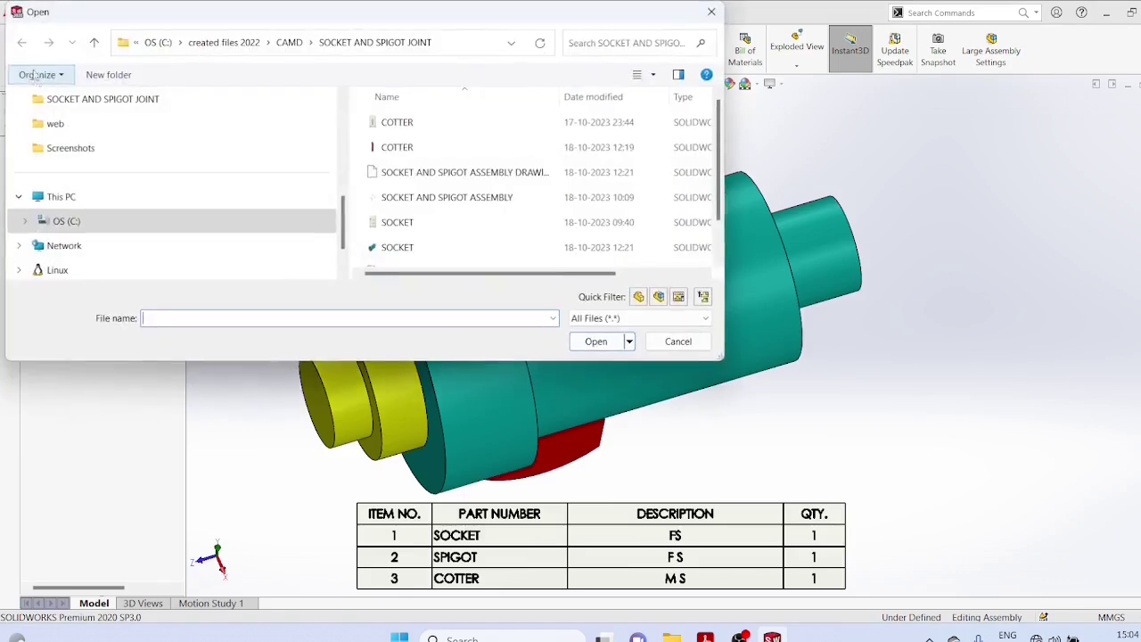
{"action": "left_click", "coordinate": [713, 13]}
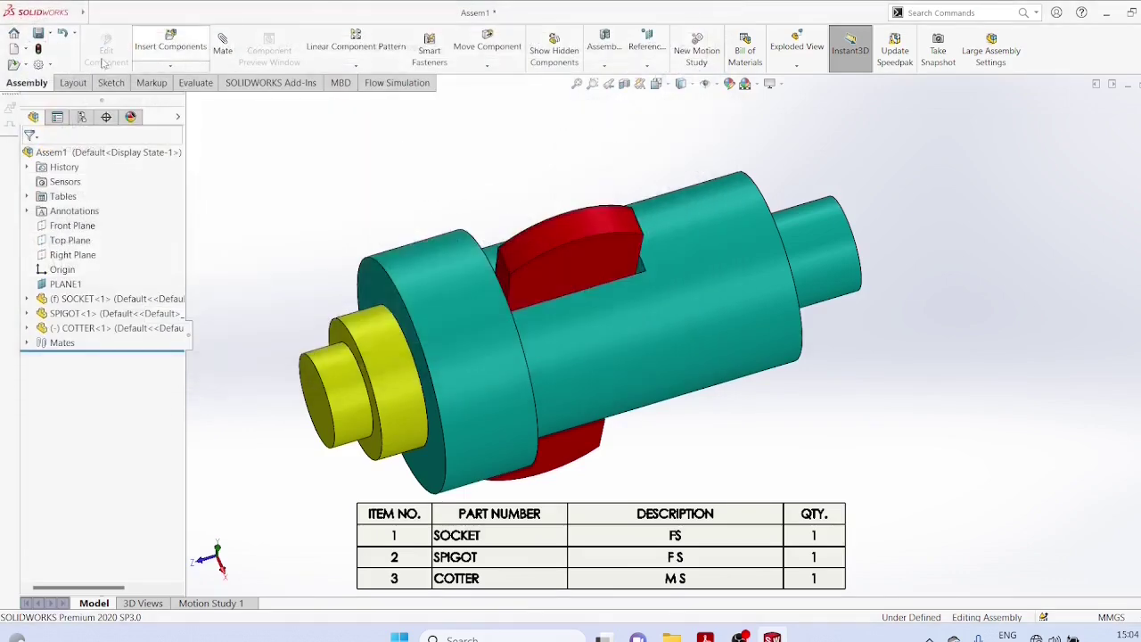
Create a new drawing document from the New SOLIDWORKS Document dialog
{"action": "left_click", "coordinate": [22, 49]}
{"action": "left_click", "coordinate": [37, 67]}
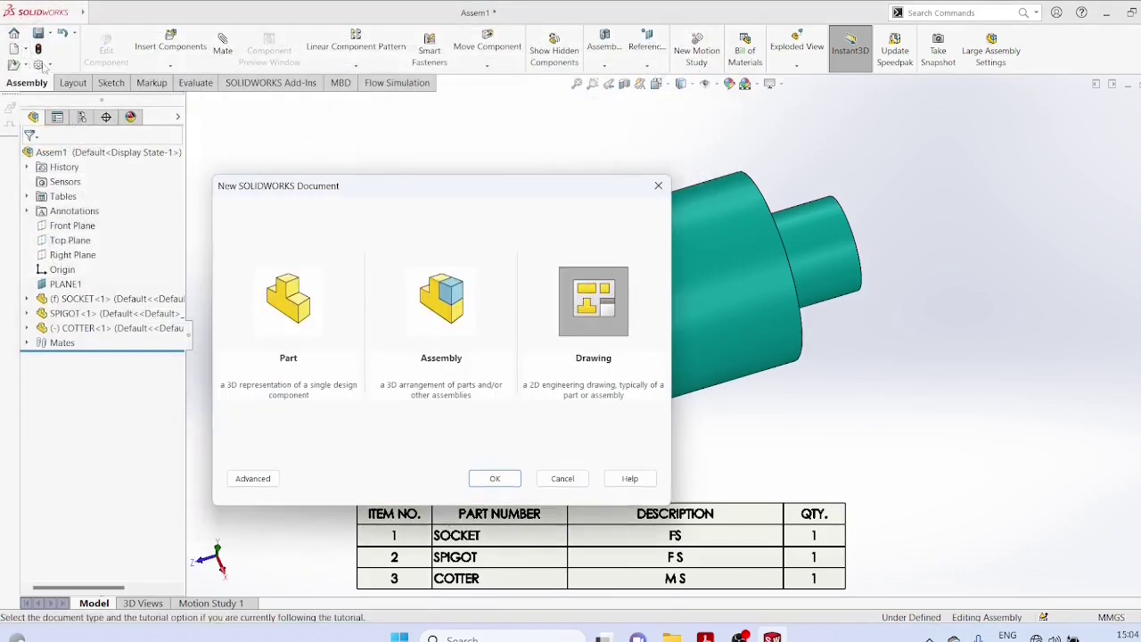
{"action": "left_click", "coordinate": [495, 479]}
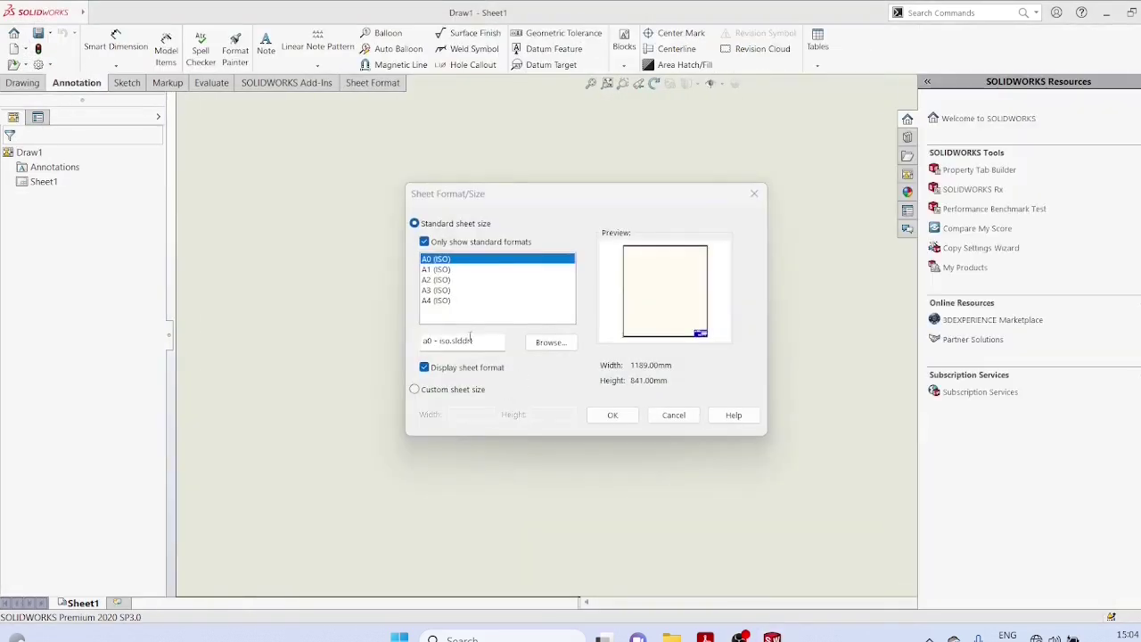
Choose an A4 (ISO) sheet and load SOCKET AND SPIGOT ASSEMBLY for the model view
{"action": "left_click", "coordinate": [435, 300]}
{"action": "left_click", "coordinate": [612, 415]}
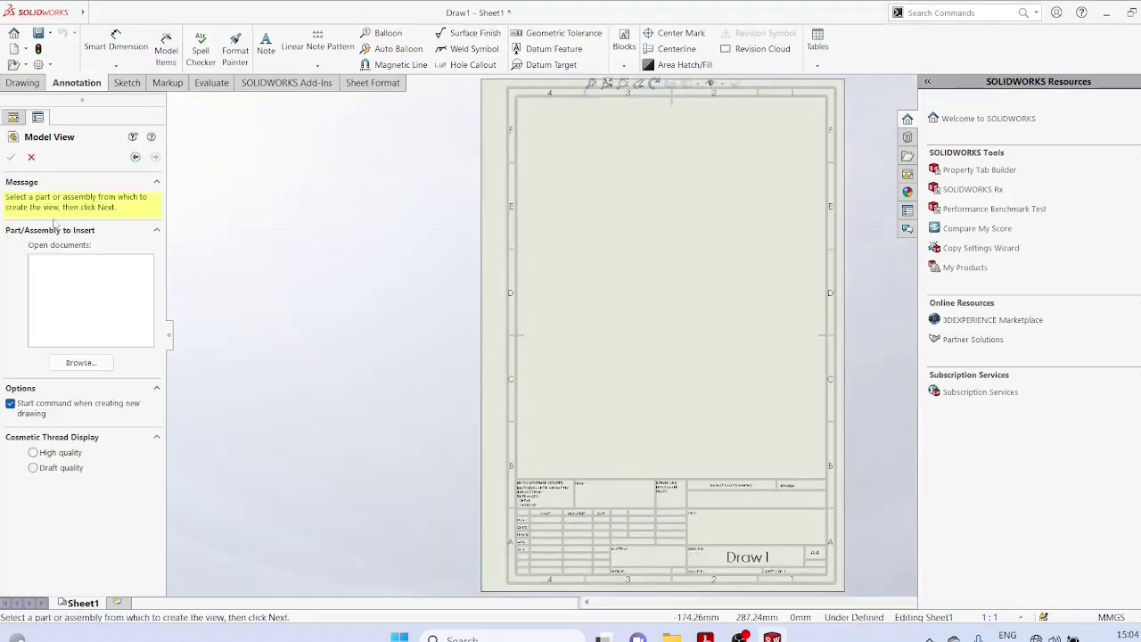
{"action": "left_click", "coordinate": [80, 363]}
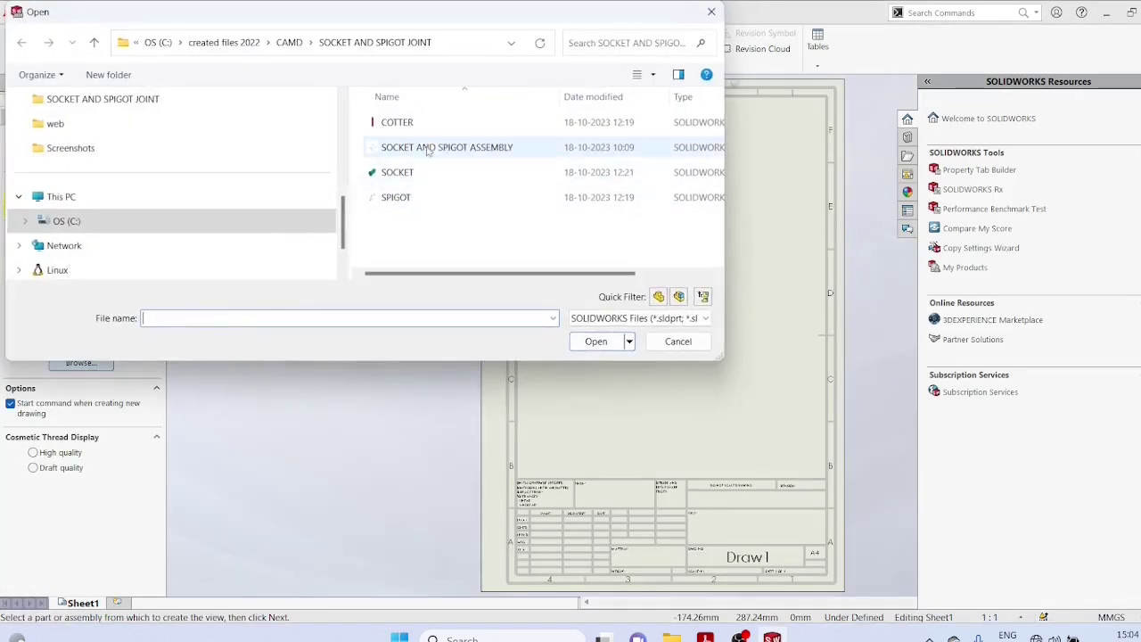
{"action": "left_click", "coordinate": [430, 147]}
{"action": "left_click", "coordinate": [596, 341]}
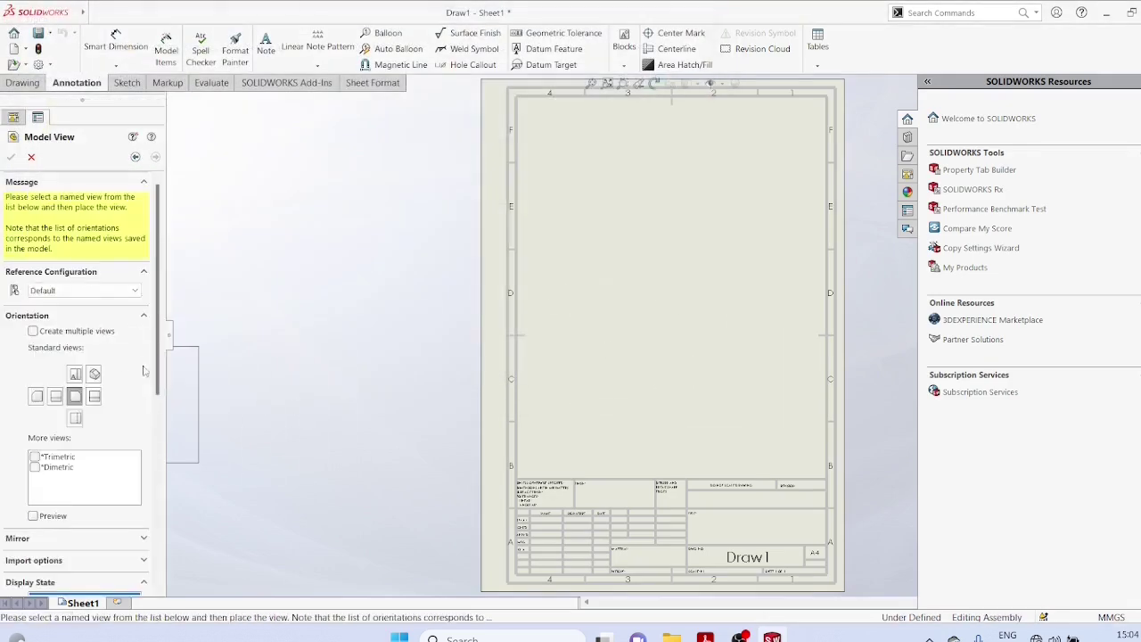
Place the first assembly view and the projected isometric view on the sheet
{"action": "scroll", "coordinate": [159, 372], "scroll_direction": "down", "scroll_amount": 3}
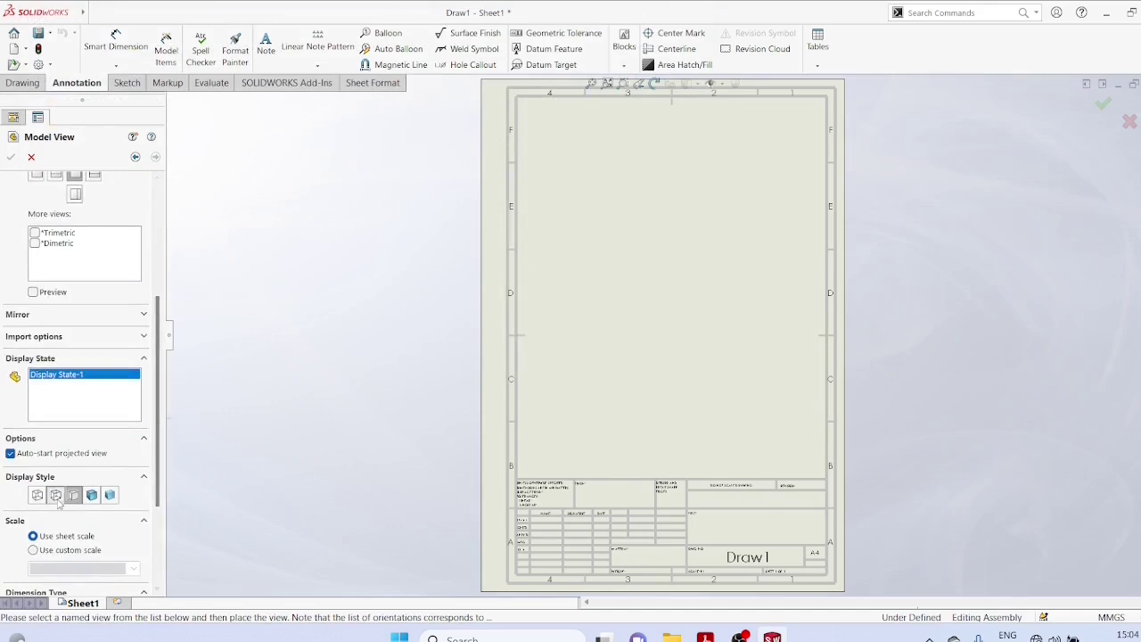
{"action": "left_click", "coordinate": [758, 396]}
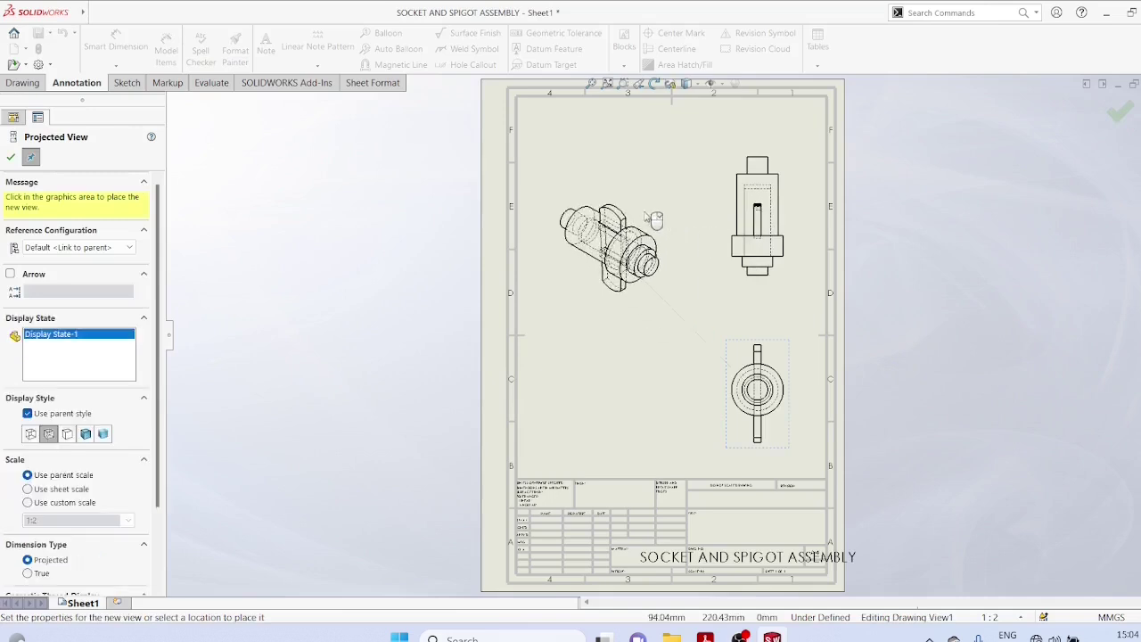
{"action": "left_click", "coordinate": [677, 204]}
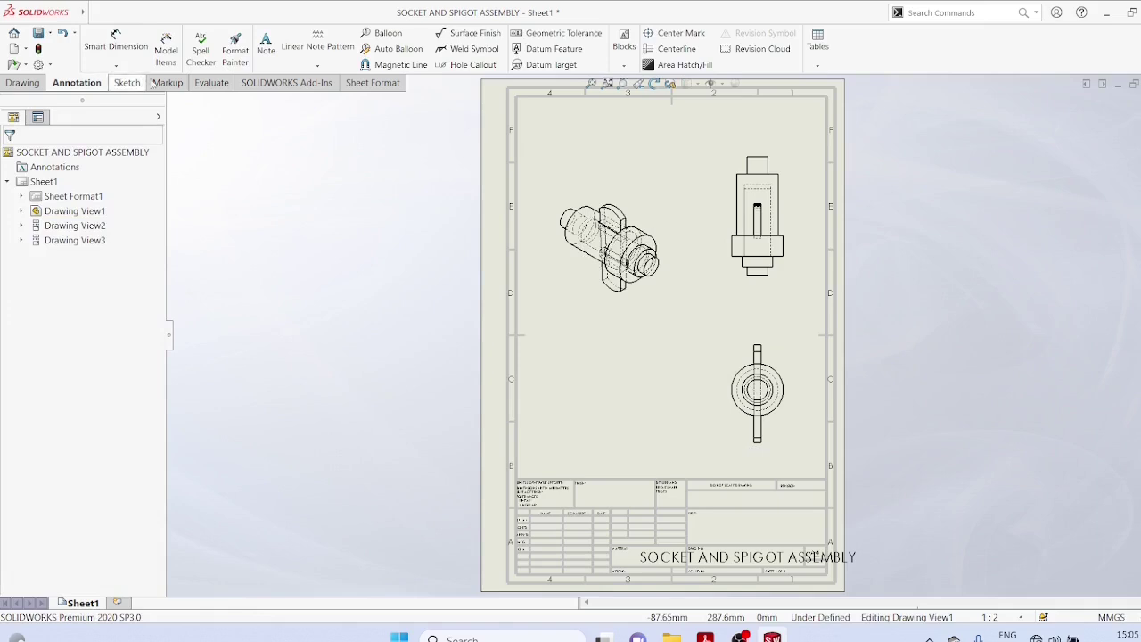
Cut section A-A vertically through the circle centre and place it left of the end view
{"action": "left_click", "coordinate": [36, 83]}
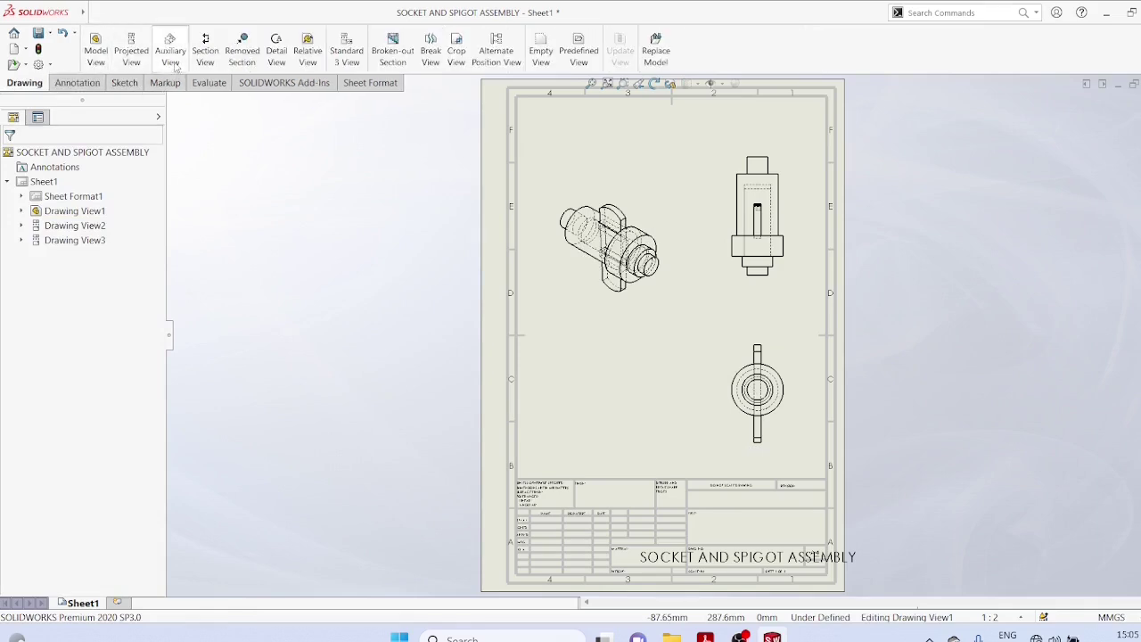
{"action": "left_click", "coordinate": [214, 58]}
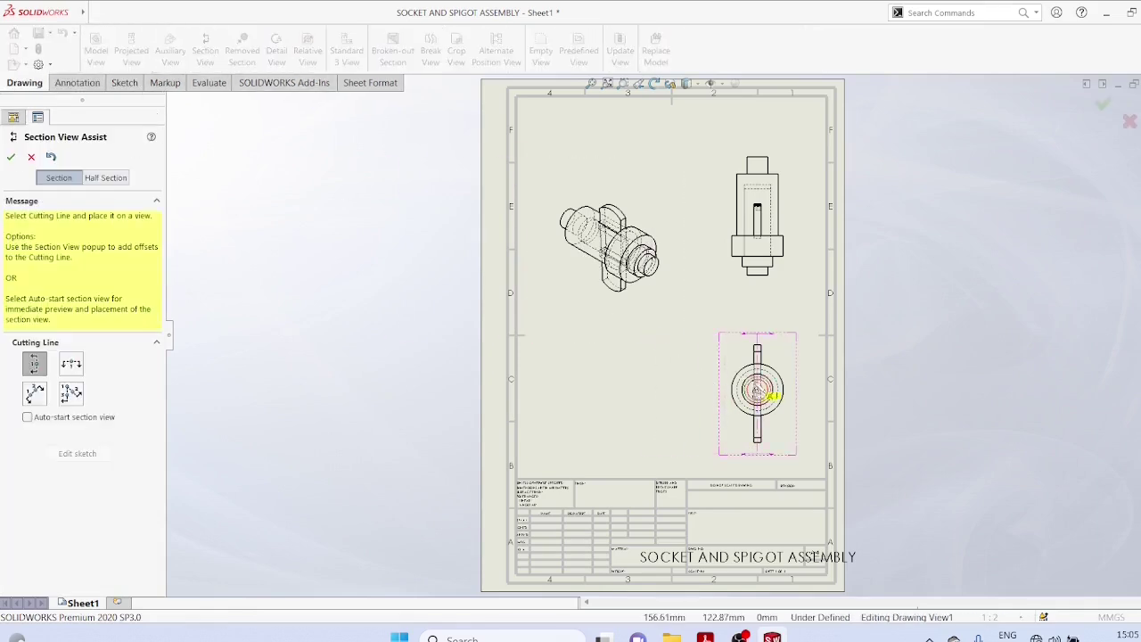
{"action": "scroll", "coordinate": [777, 398], "scroll_direction": "down", "scroll_amount": 1}
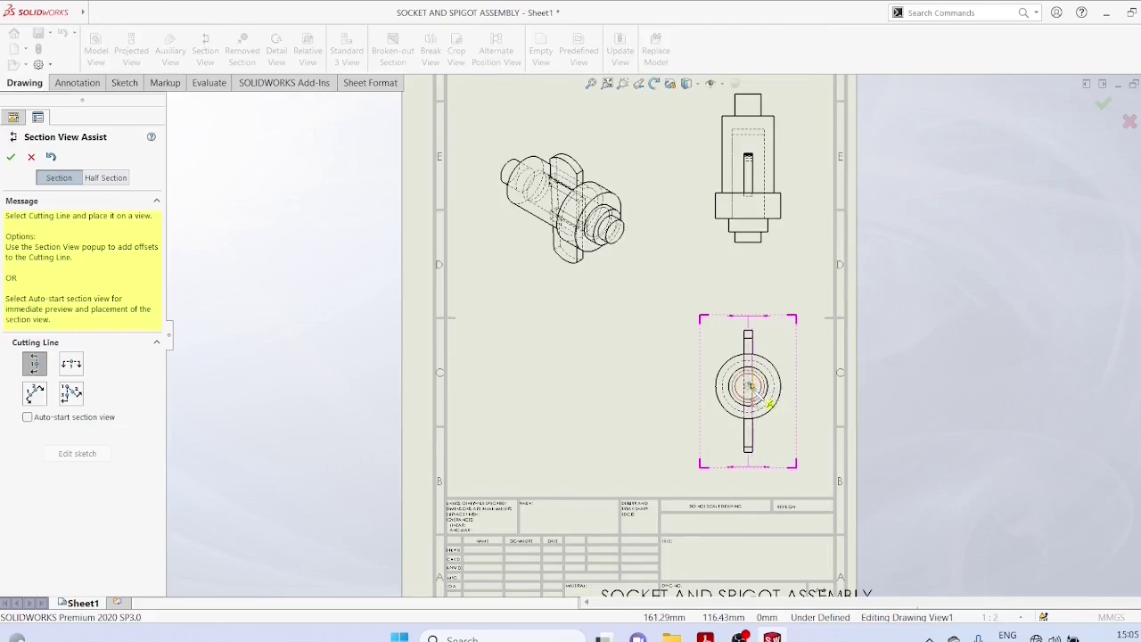
{"action": "left_click", "coordinate": [747, 386]}
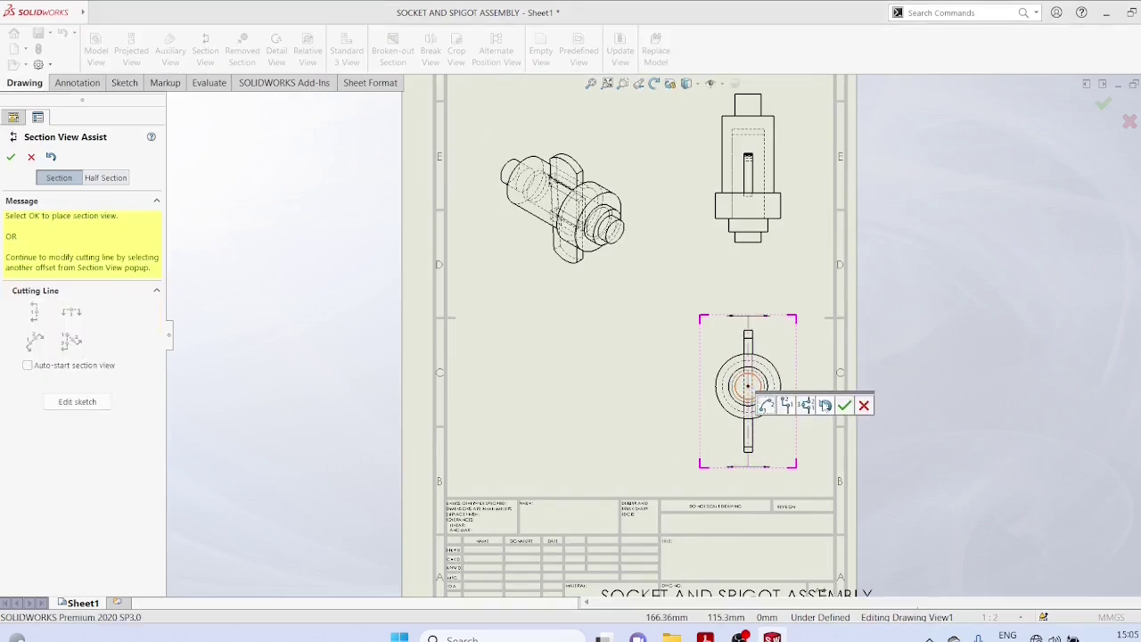
{"action": "left_click", "coordinate": [835, 405]}
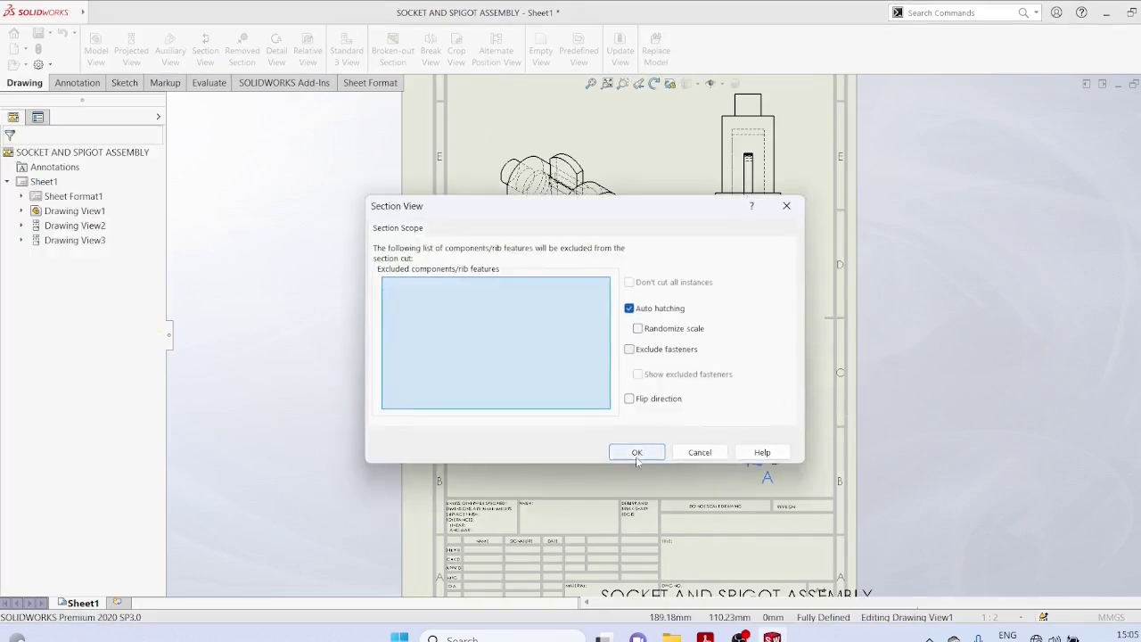
{"action": "left_click", "coordinate": [637, 452]}
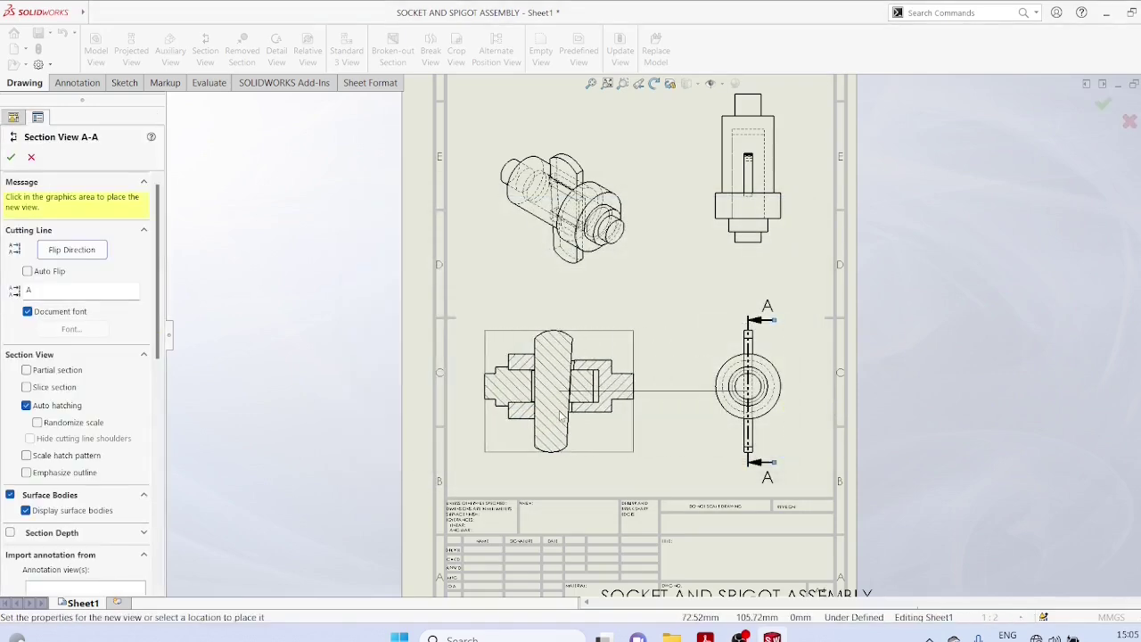
{"action": "left_click", "coordinate": [557, 430]}
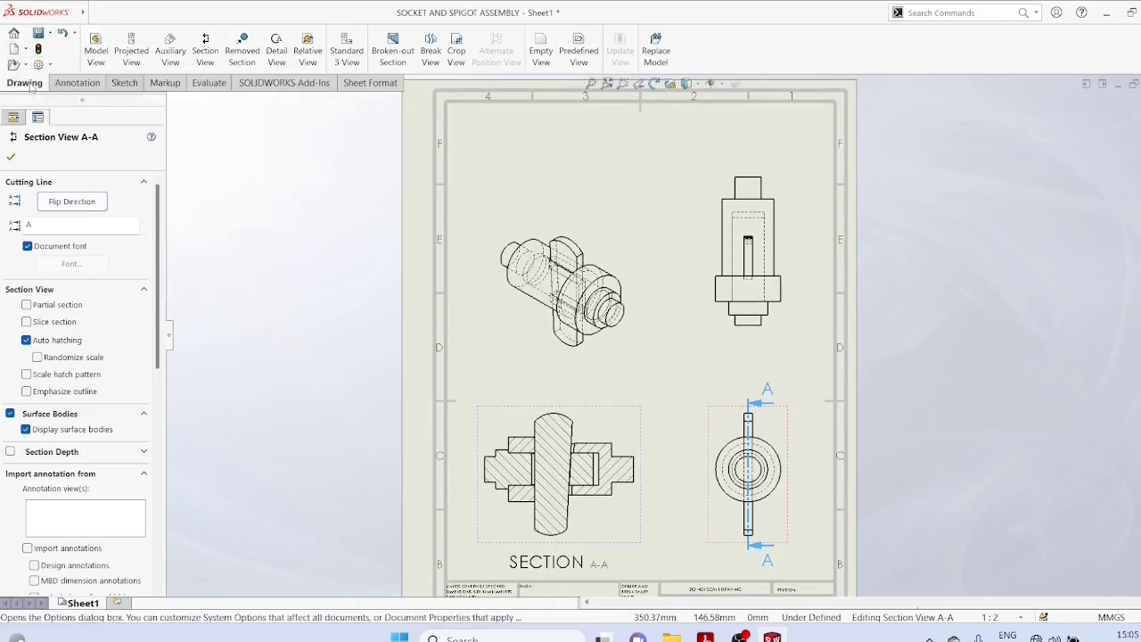
Insert a drawing bill of materials from Annotation Tables with default settings
{"action": "left_click", "coordinate": [76, 82]}
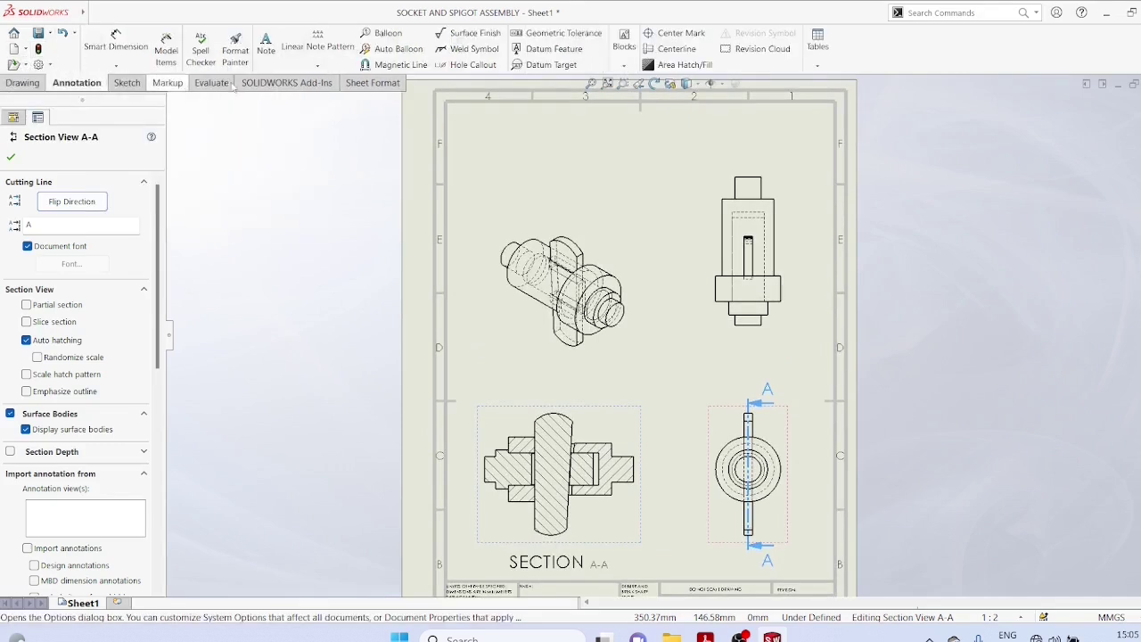
{"action": "left_click", "coordinate": [817, 65]}
{"action": "left_click", "coordinate": [845, 113]}
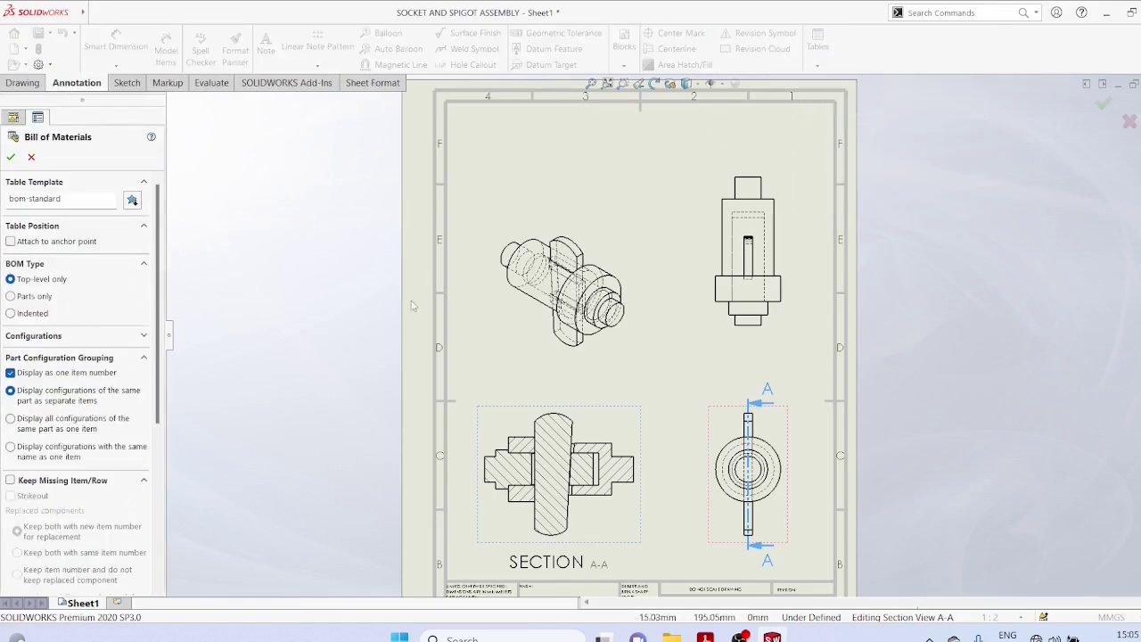
{"action": "left_click", "coordinate": [11, 157]}
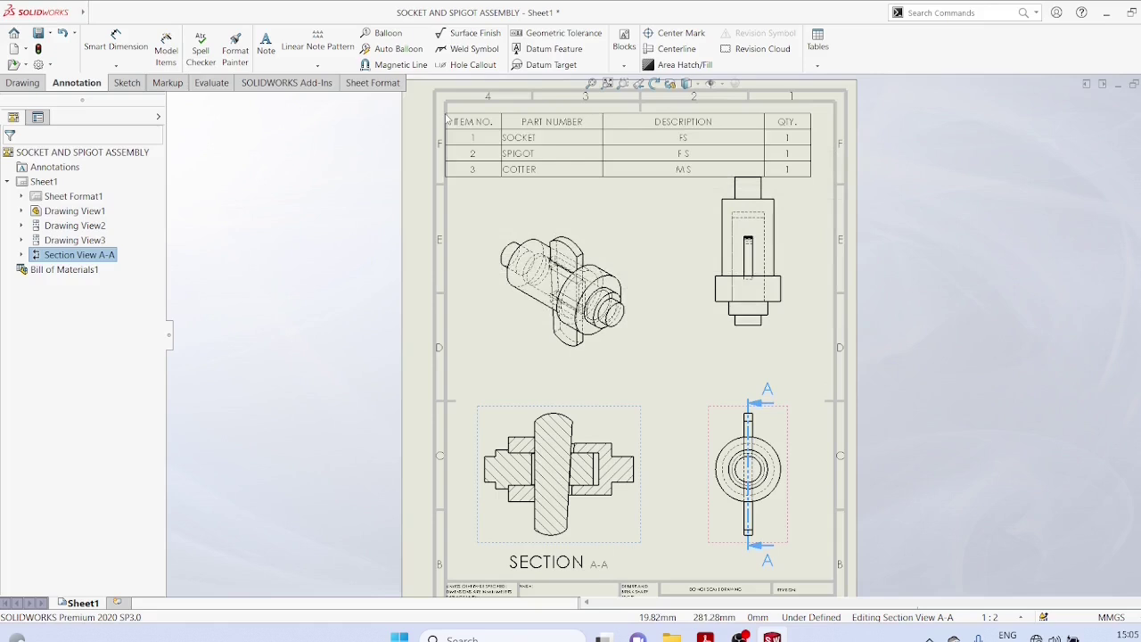
Place the BOM at the sheet's top-left and enter title SOCKET AND SPIGOT ASSEMBLY
{"action": "left_click", "coordinate": [447, 116]}
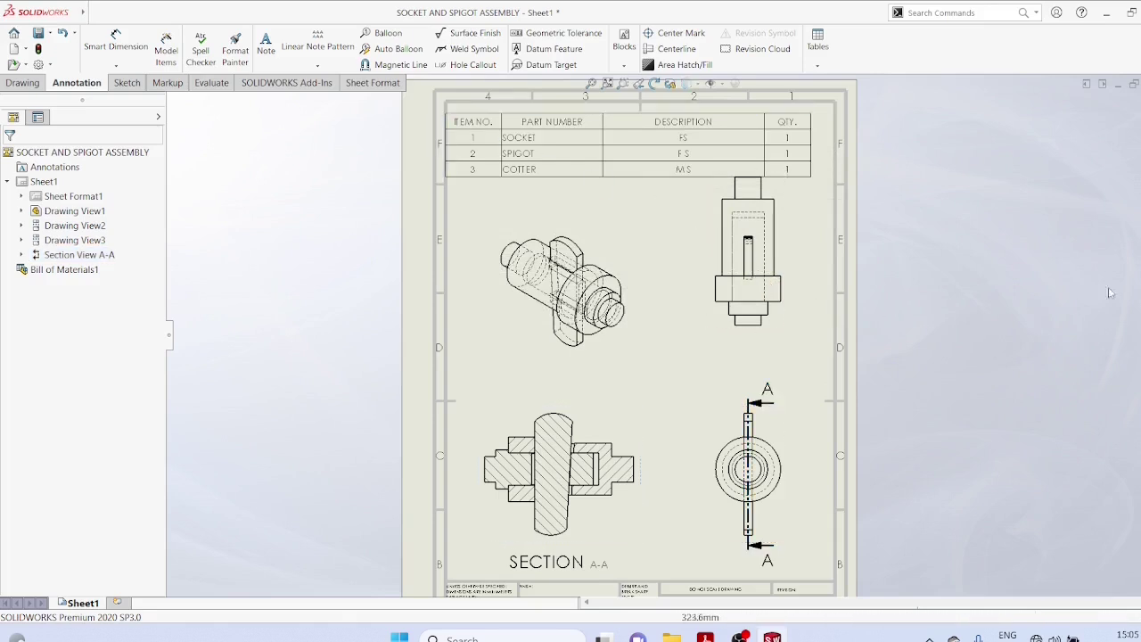
{"action": "scroll", "coordinate": [864, 477], "scroll_direction": "down", "scroll_amount": 3}
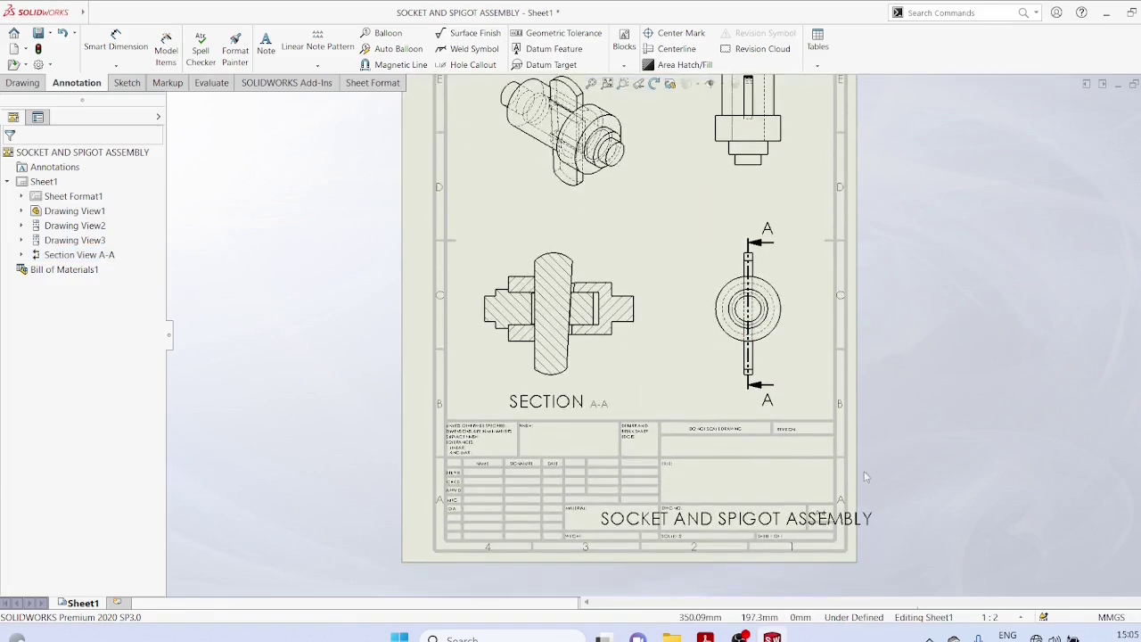
{"action": "double_click", "coordinate": [729, 488]}
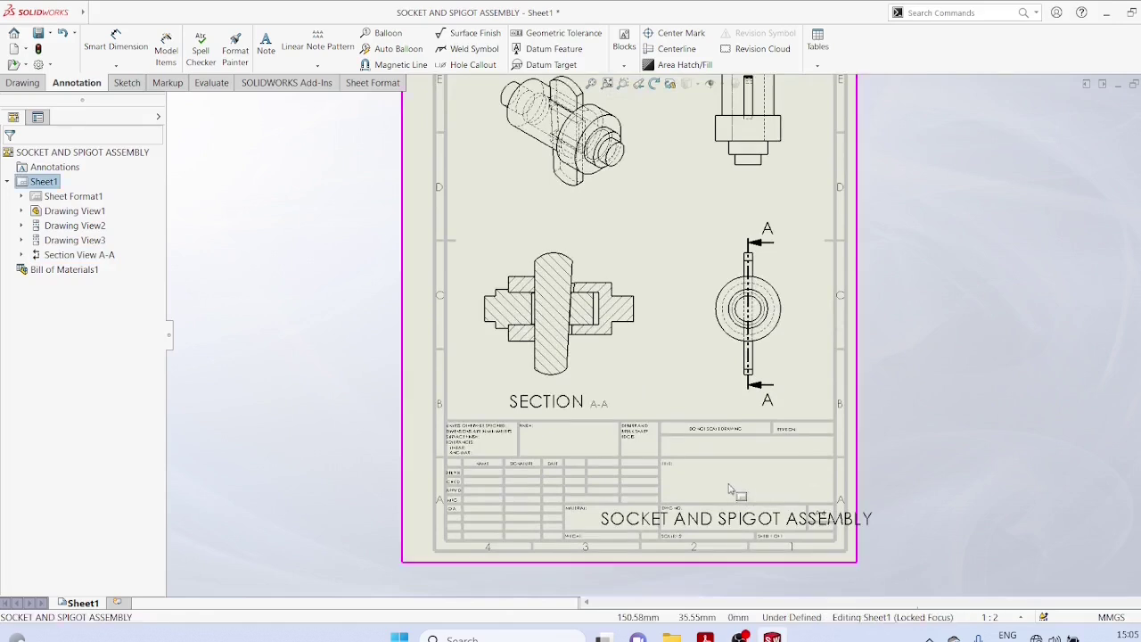
{"action": "double_click", "coordinate": [67, 195]}
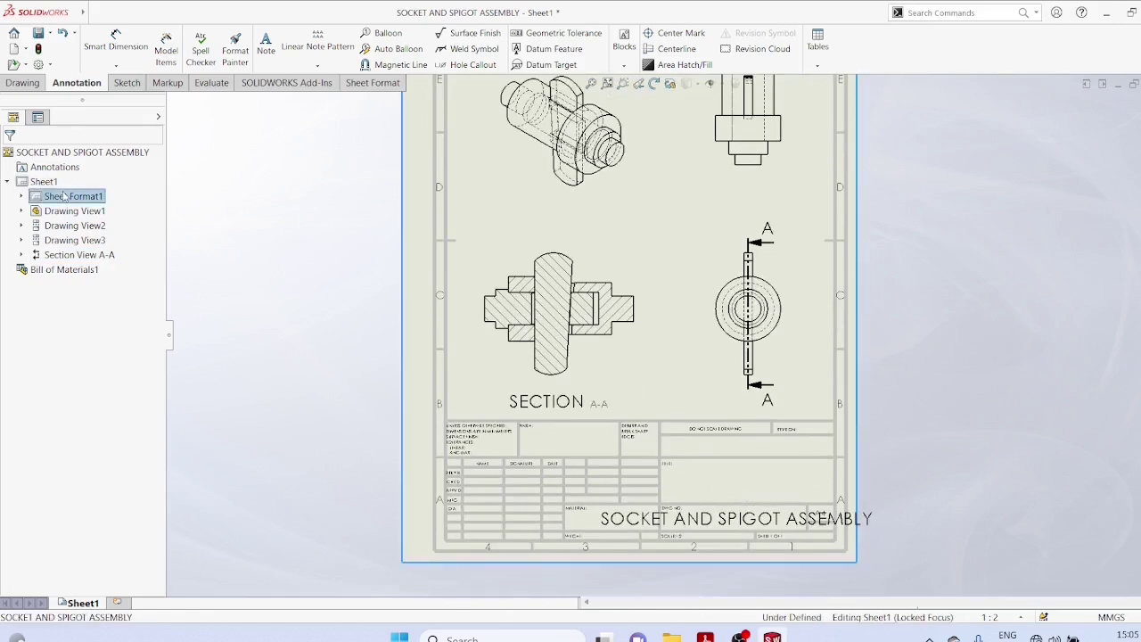
{"action": "double_click", "coordinate": [742, 486]}
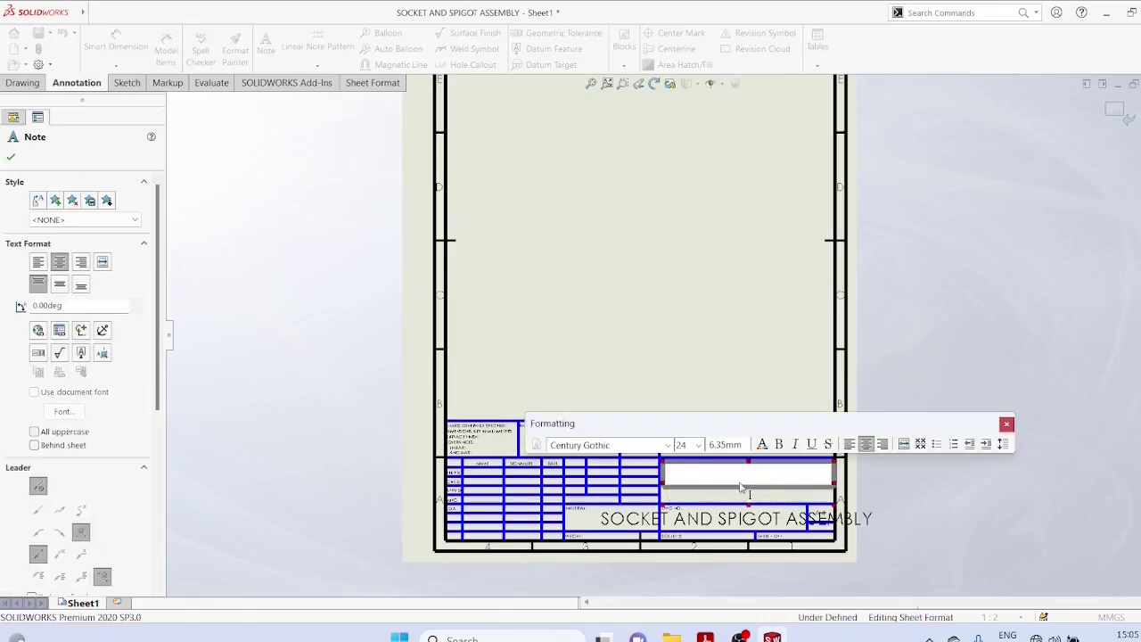
{"action": "type", "text": "S"}
{"action": "type", "text": "OC"}
{"action": "type", "text": "KET "}
{"action": "type", "text": "AND S"}
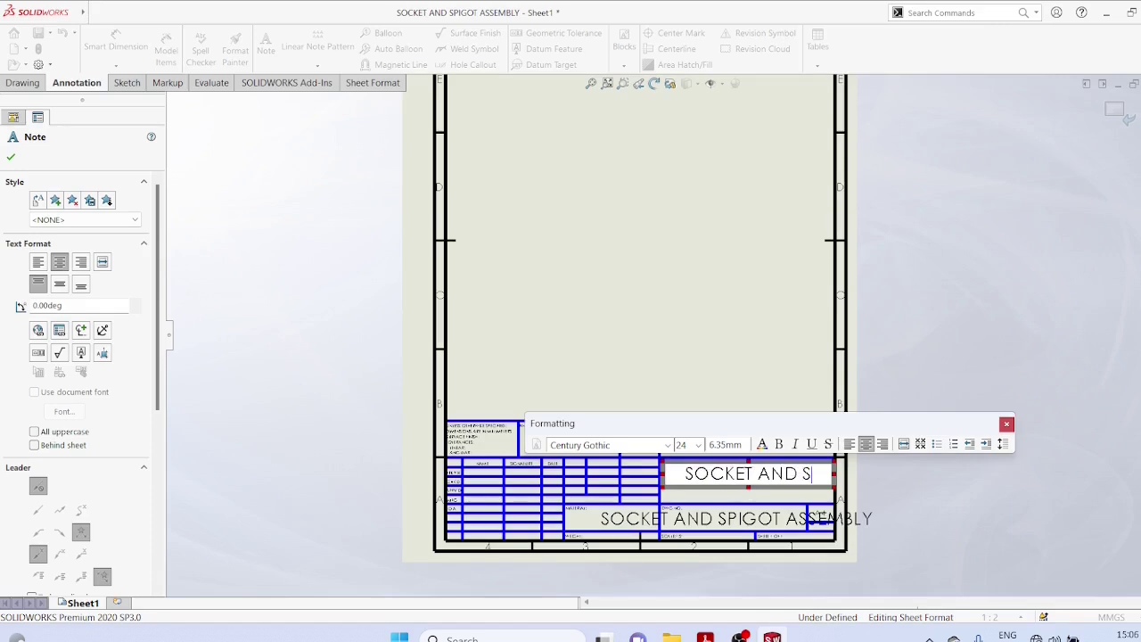
{"action": "type", "text": "PIGOT"}
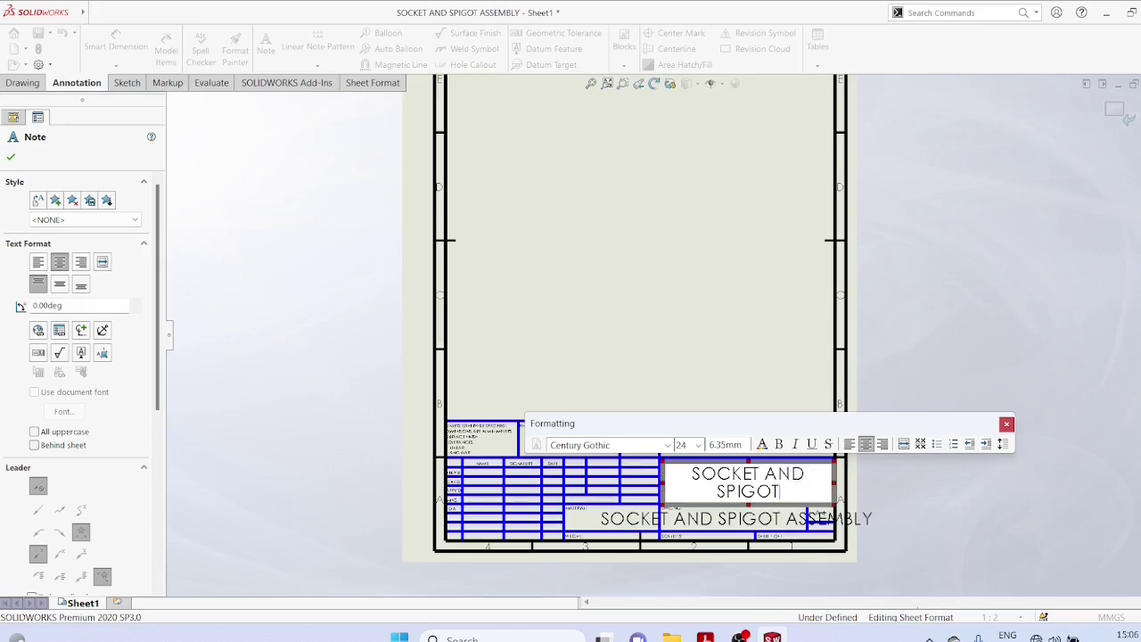
{"action": "type", "text": " ASSE"}
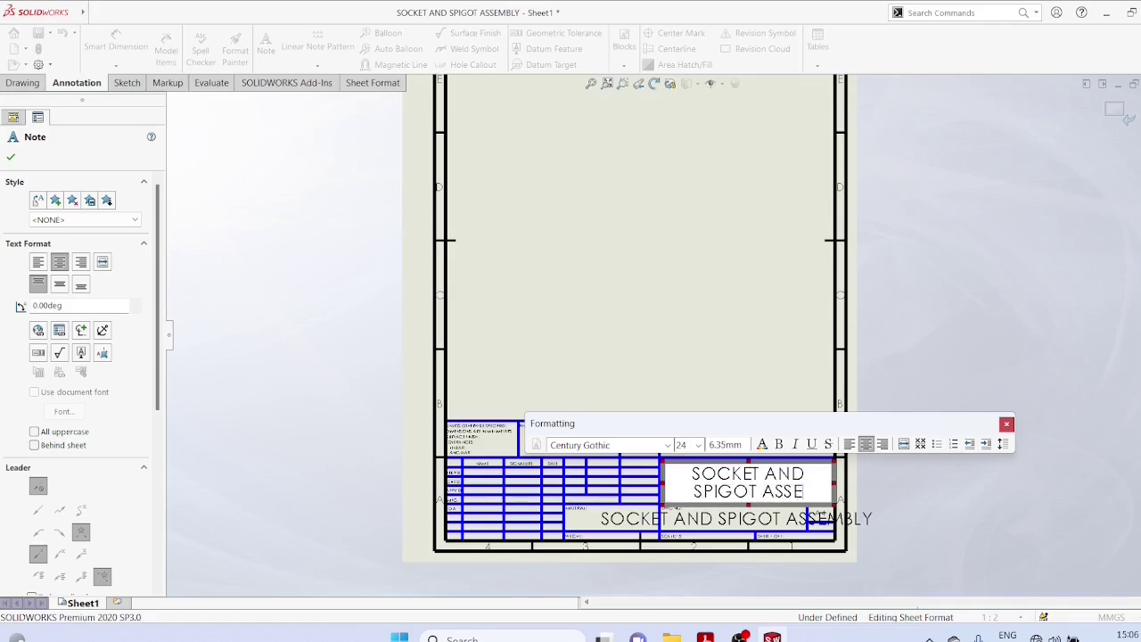
{"action": "type", "text": "MBLY"}
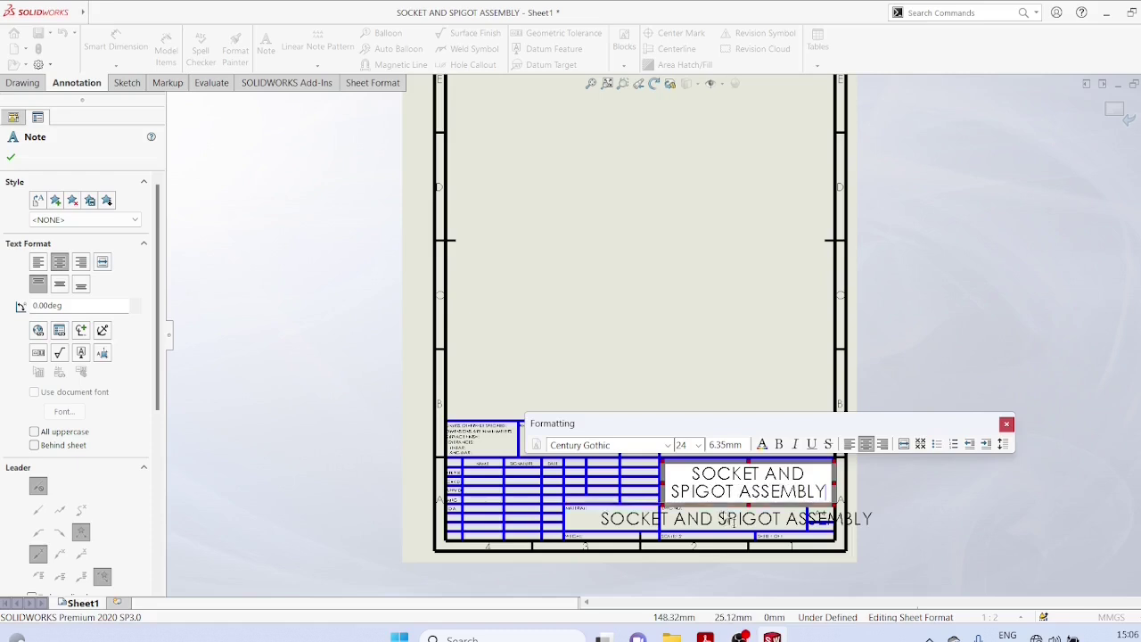
Replace the drawing-number note text with GECT
{"action": "left_click", "coordinate": [729, 520]}
{"action": "double_click", "coordinate": [725, 517]}
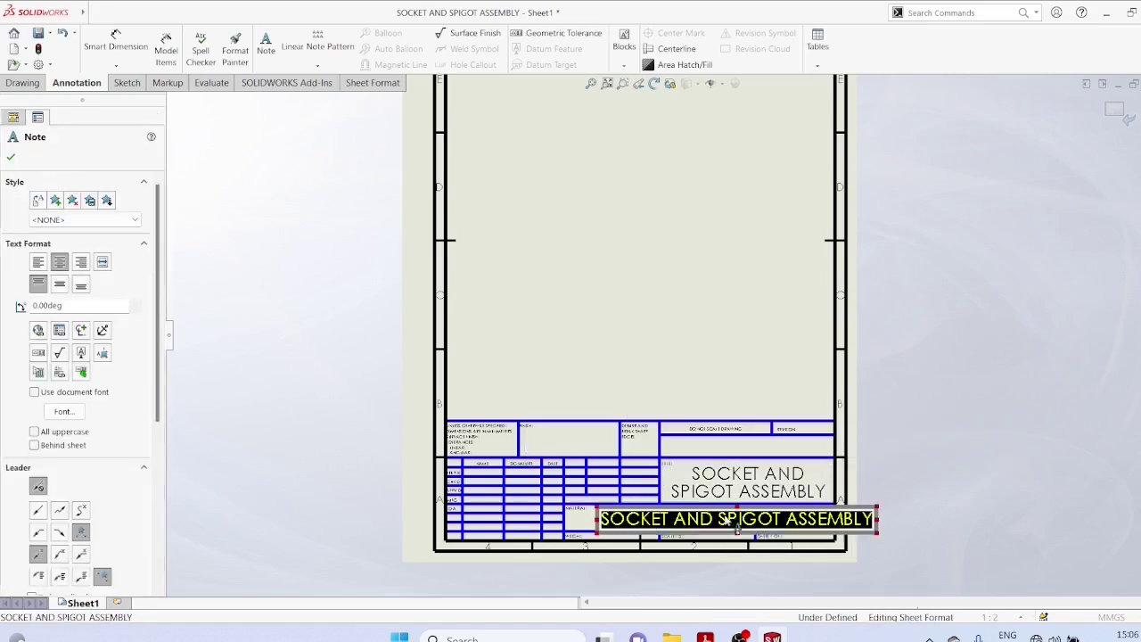
{"action": "type", "text": "GEC"}
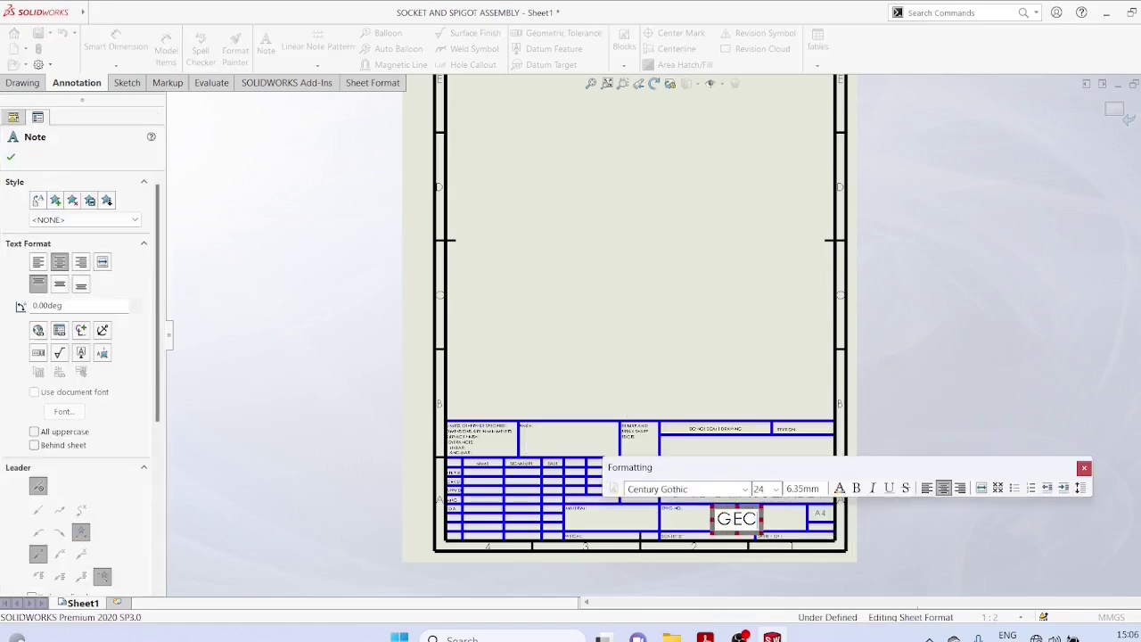
{"action": "type", "text": "T"}
{"action": "scroll", "coordinate": [501, 452], "scroll_direction": "down", "scroll_amount": 3}
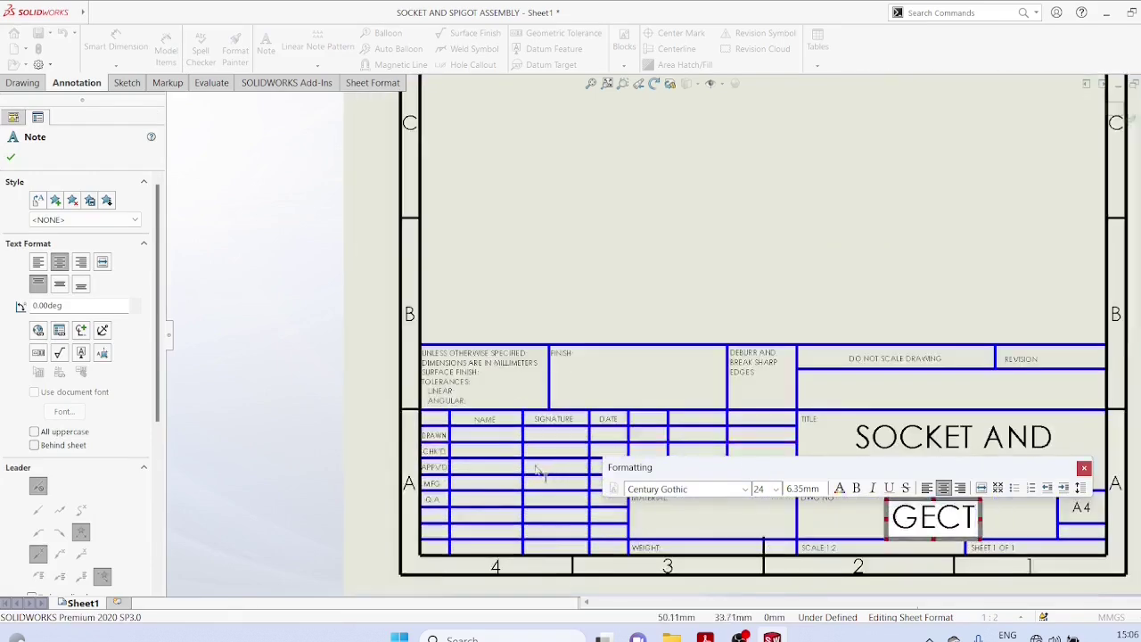
{"action": "scroll", "coordinate": [501, 452], "scroll_direction": "down", "scroll_amount": 2}
{"action": "left_click", "coordinate": [481, 406]}
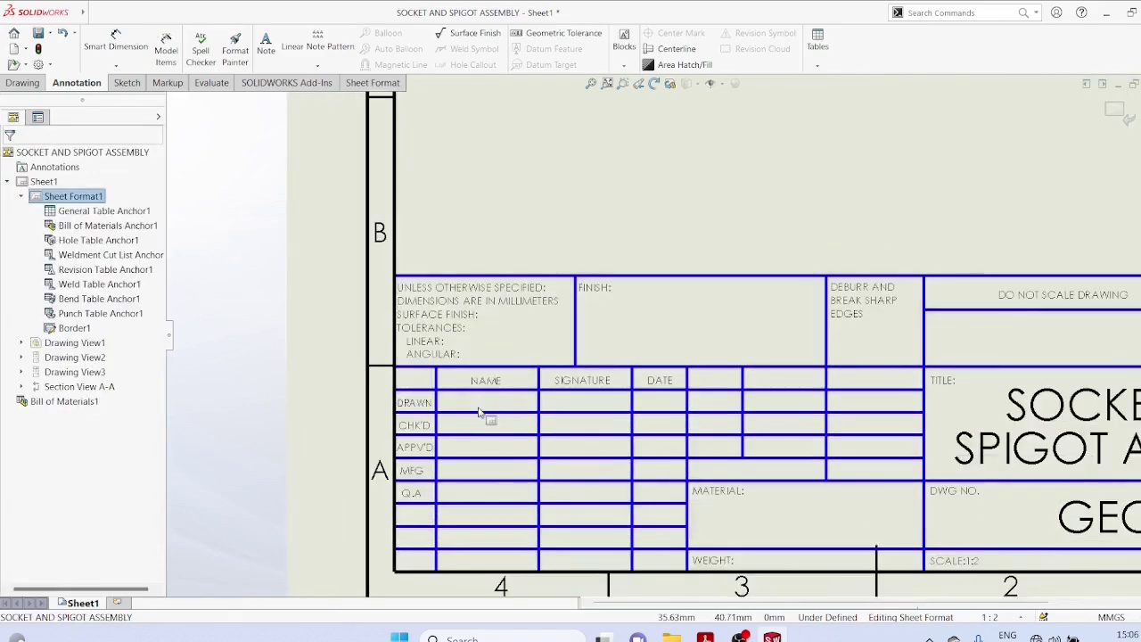
{"action": "left_click", "coordinate": [480, 402]}
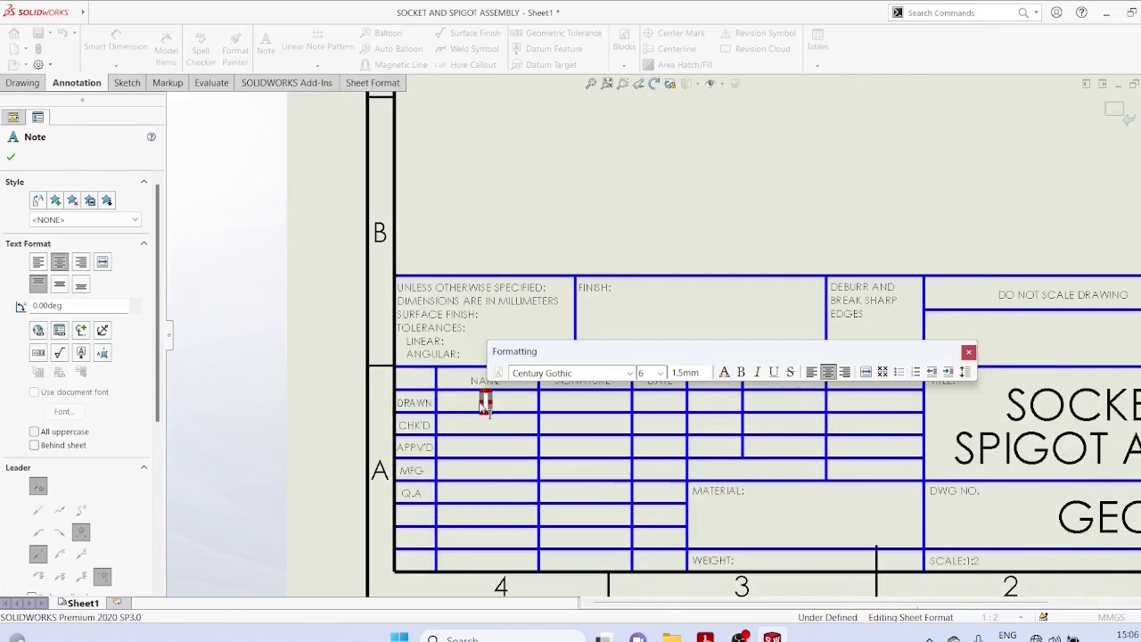
{"action": "type", "text": "MANOJ"}
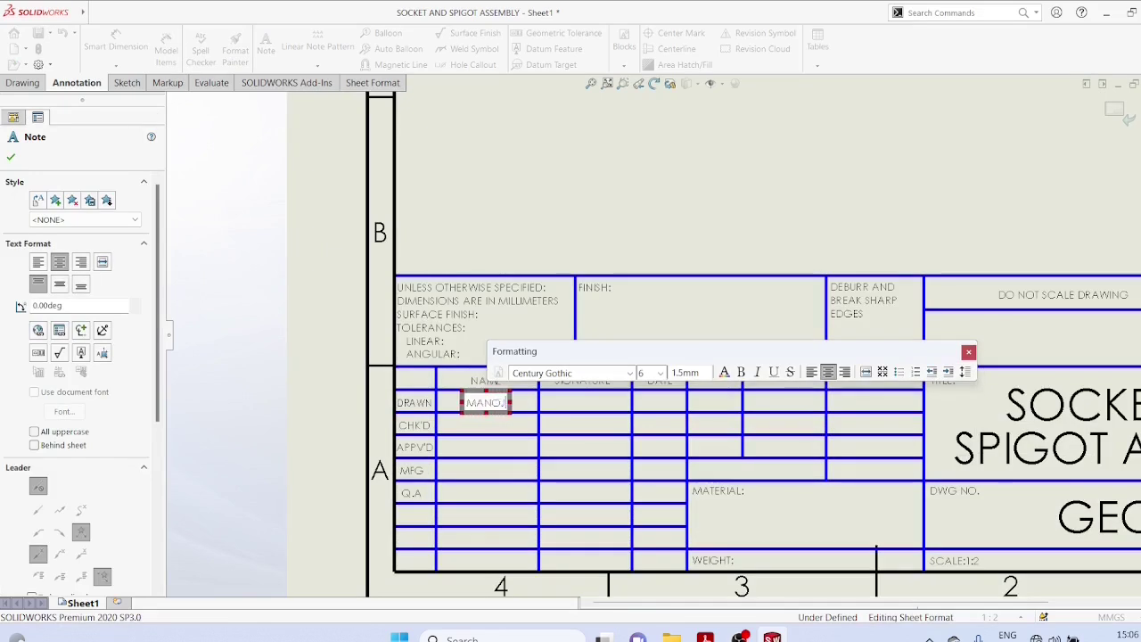
{"action": "type", "text": " P J"}
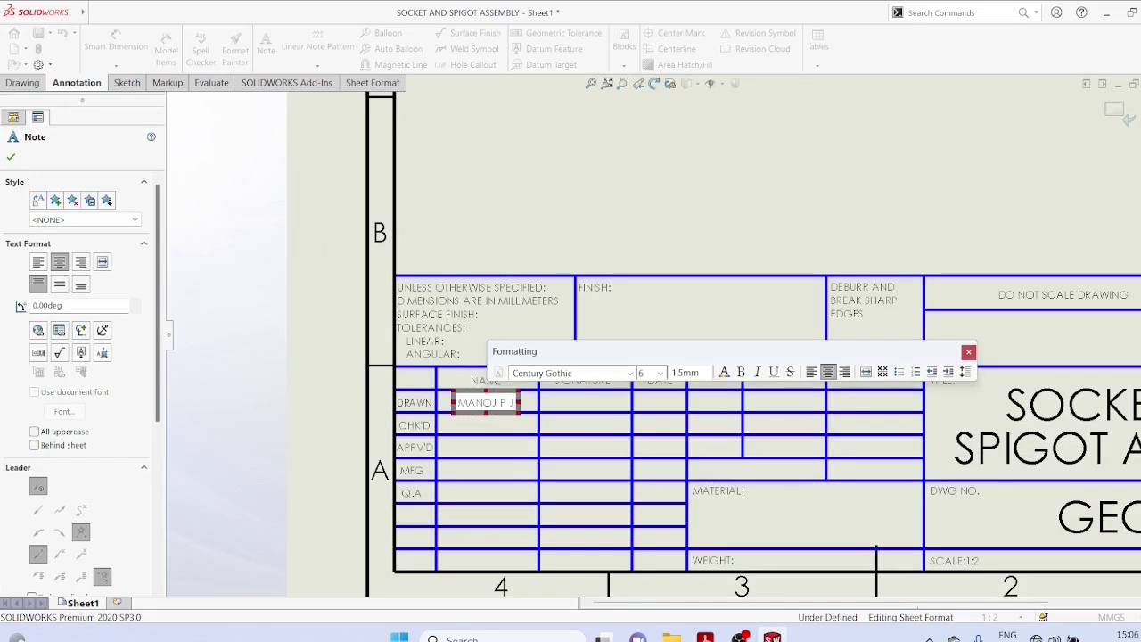
{"action": "left_click", "coordinate": [483, 432]}
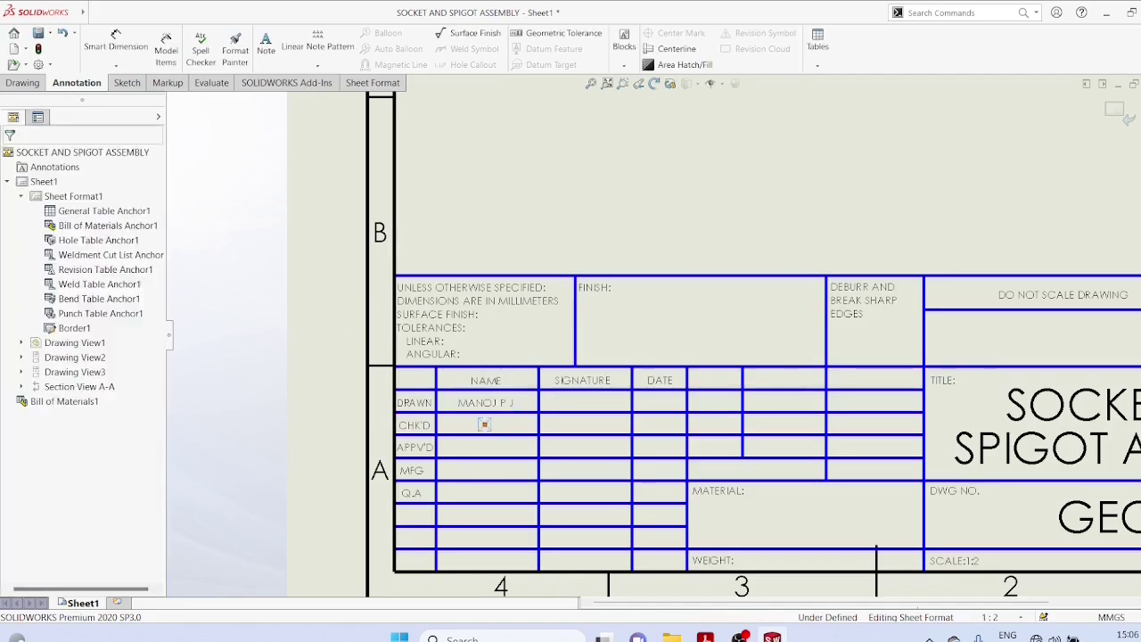
Enter 'LL' in the CHK'D name cell of the title block
{"action": "key", "text": "ctrl+F2"}
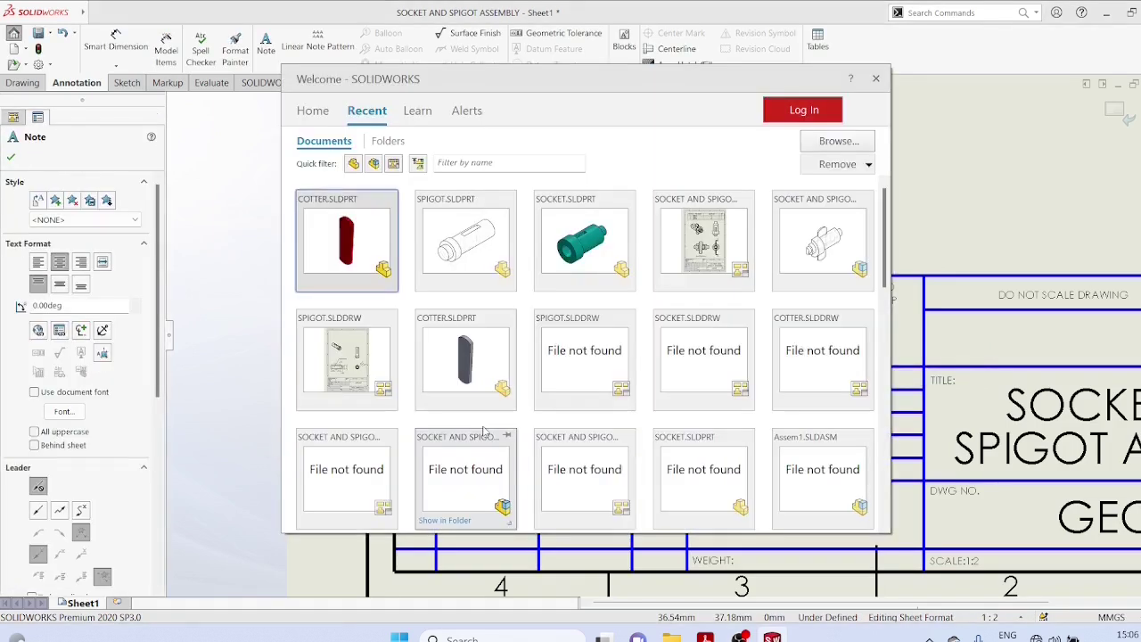
{"action": "left_click", "coordinate": [876, 78]}
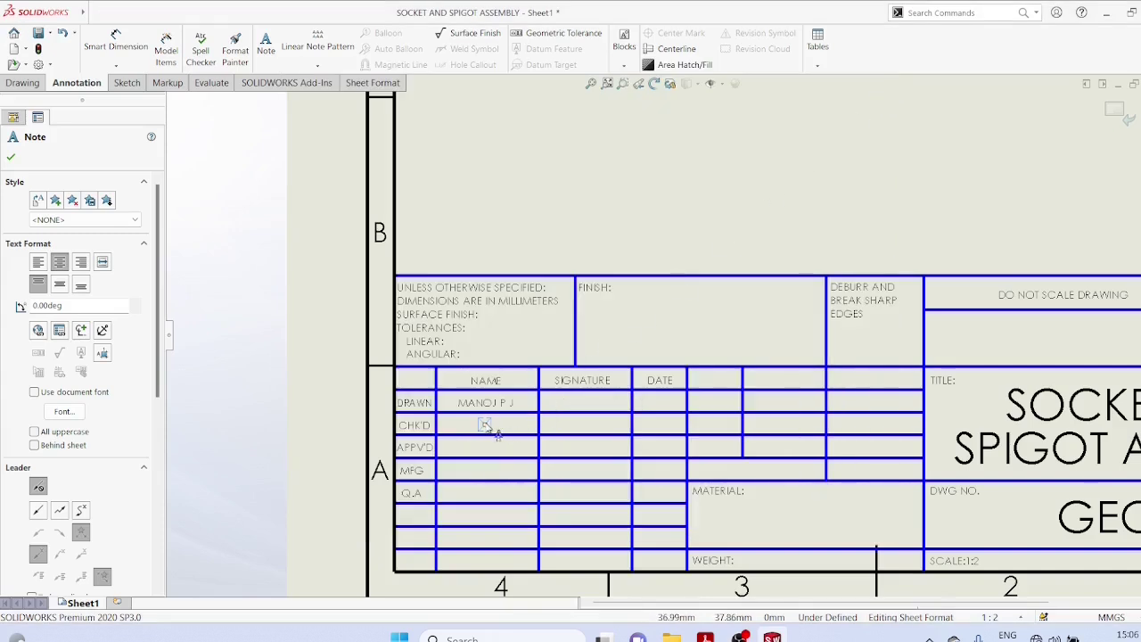
{"action": "left_click", "coordinate": [484, 425]}
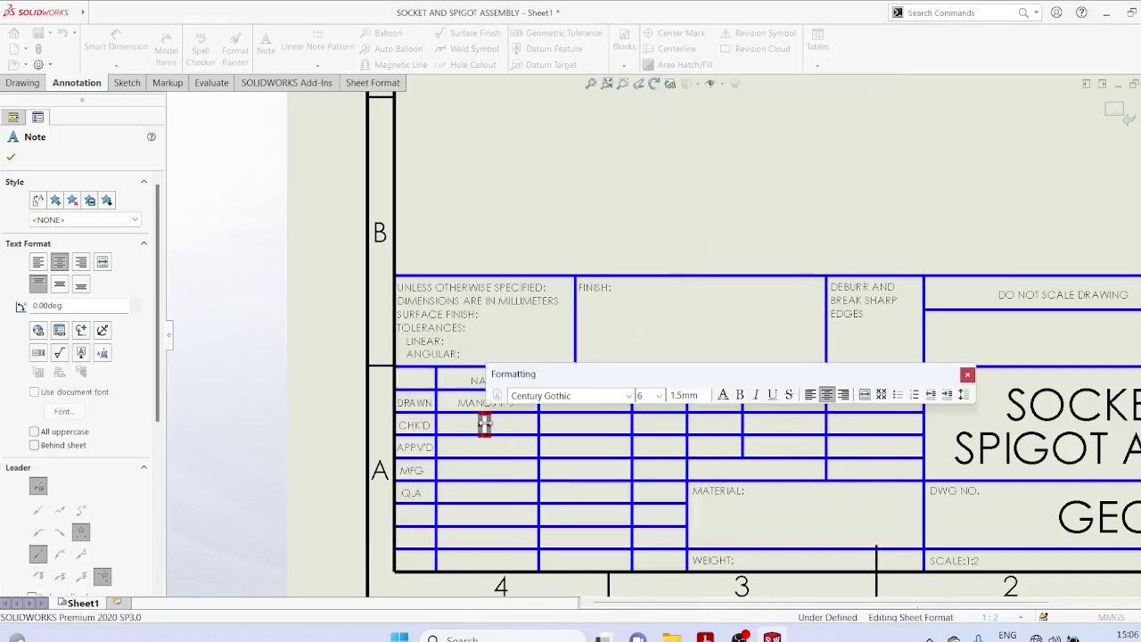
{"action": "type", "text": "ROLL"}
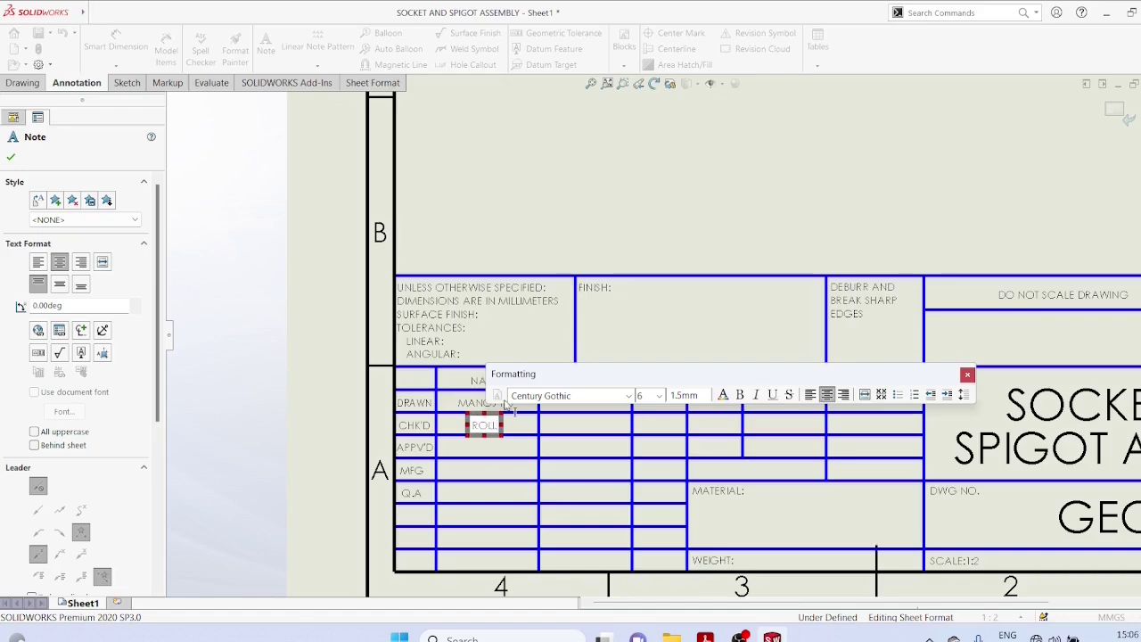
{"action": "left_click", "coordinate": [485, 447]}
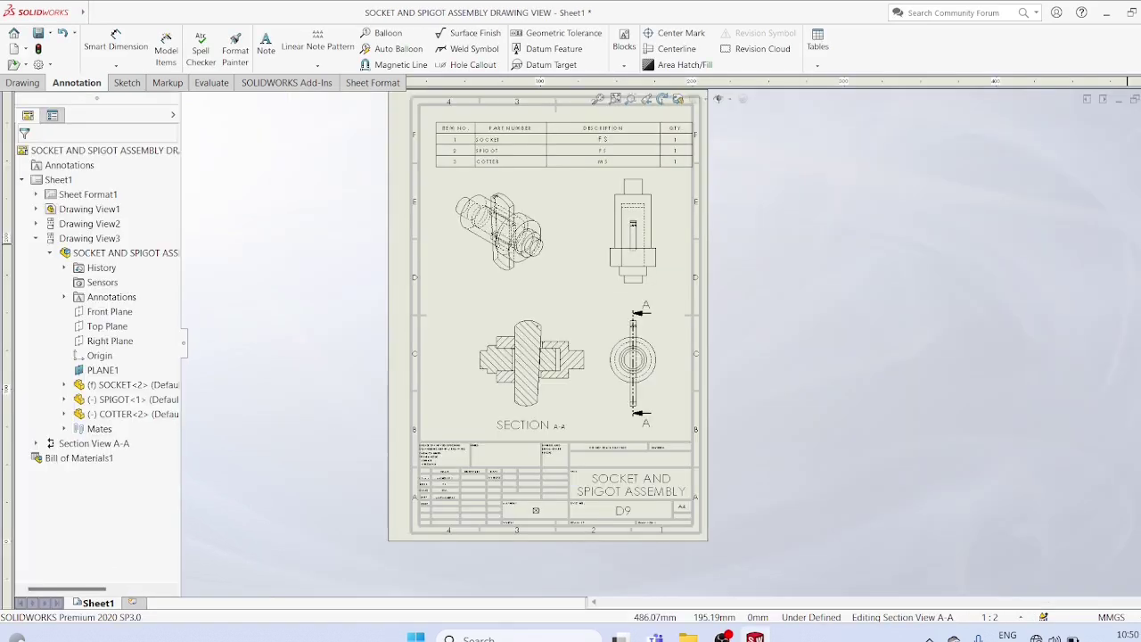
Shade the isometric view with edges and balloon the section A-A parts as 1, 2 and 3
{"action": "left_click", "coordinate": [551, 239]}
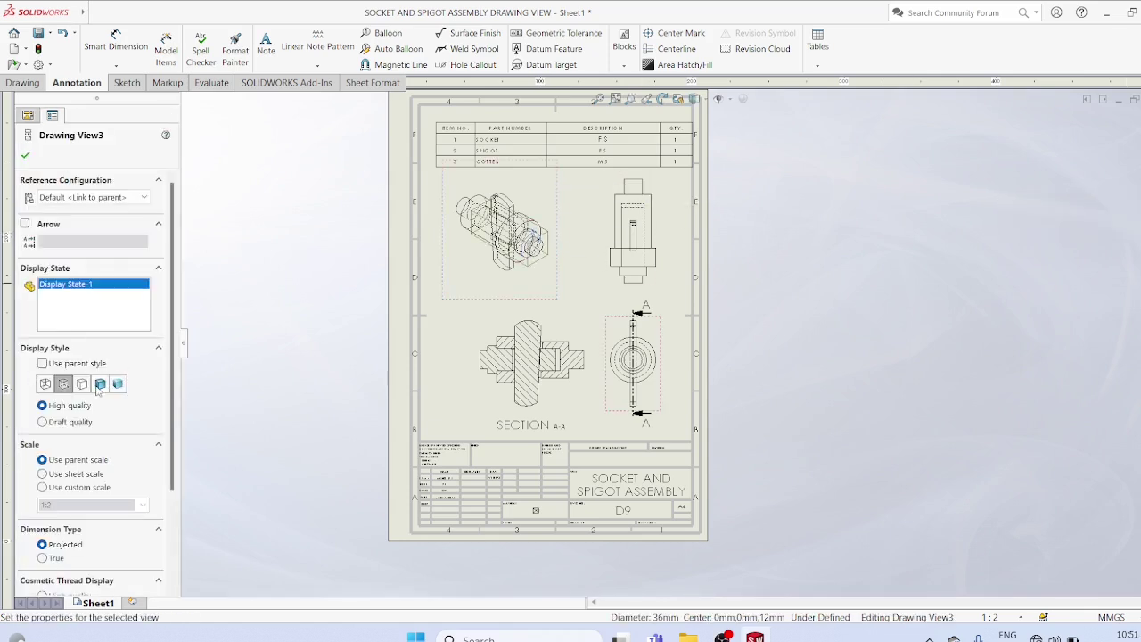
{"action": "left_click", "coordinate": [99, 384]}
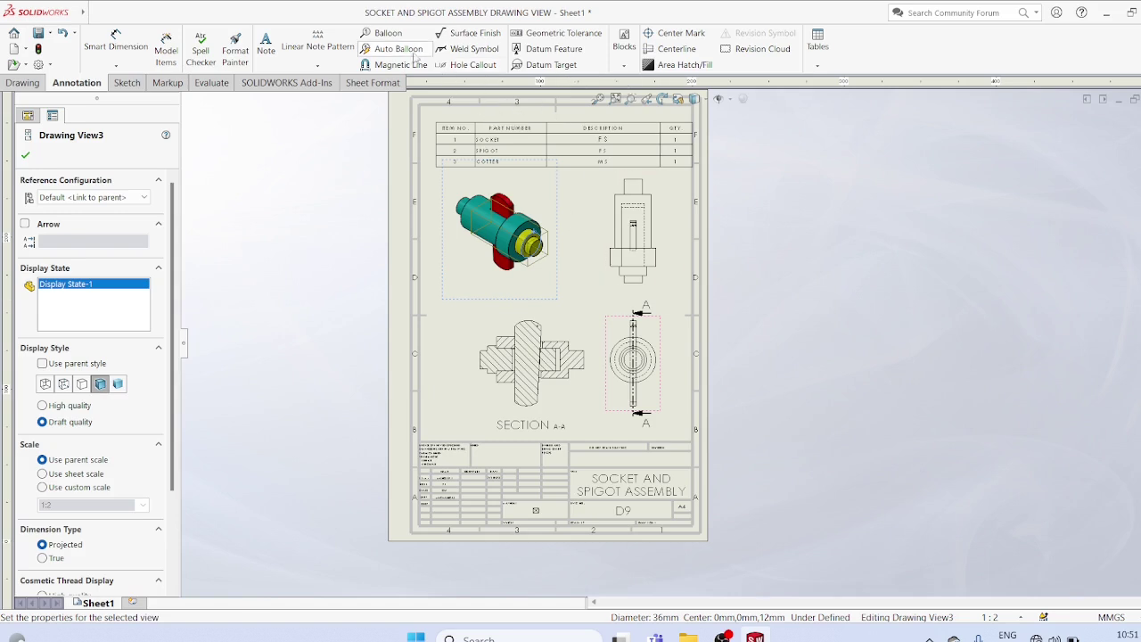
{"action": "left_click", "coordinate": [388, 33]}
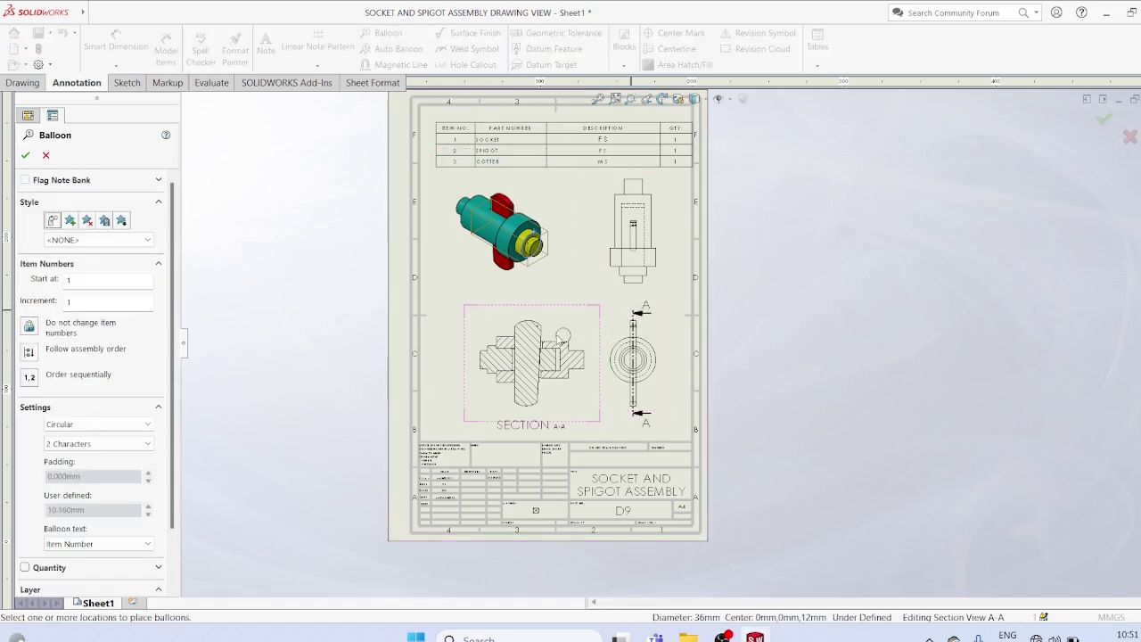
{"action": "left_click", "coordinate": [548, 340]}
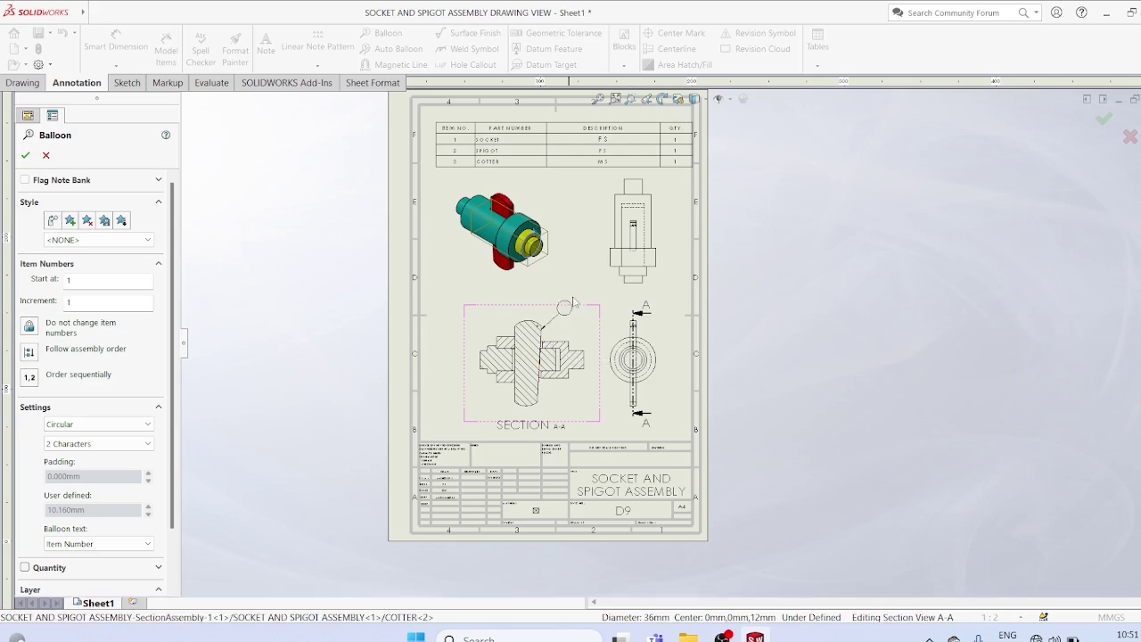
{"action": "left_click", "coordinate": [581, 292]}
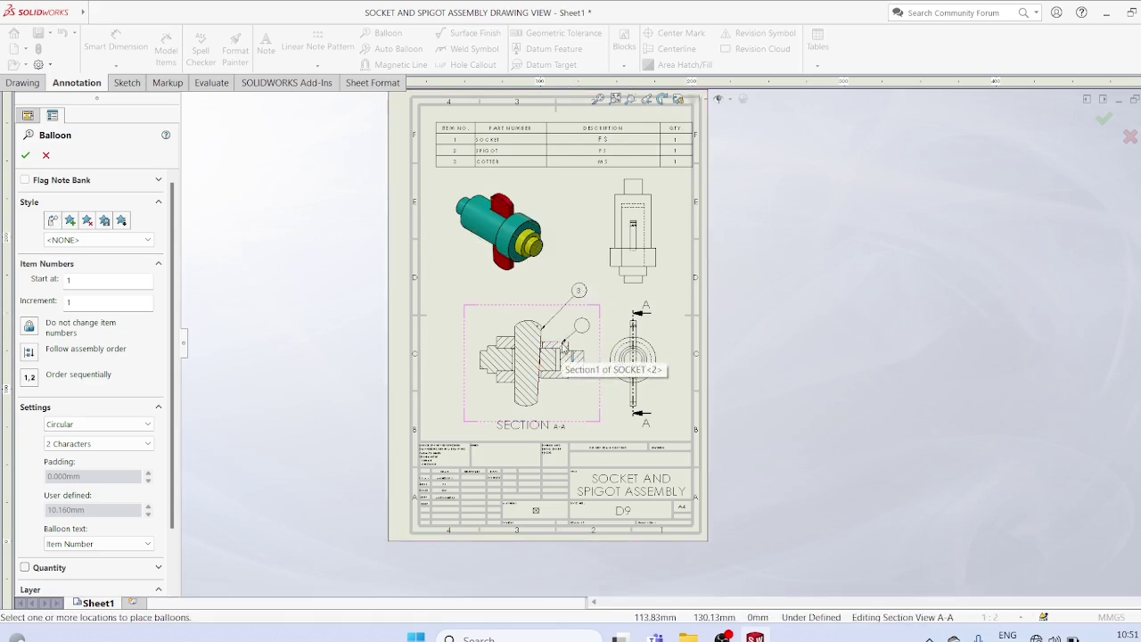
{"action": "left_click", "coordinate": [604, 303]}
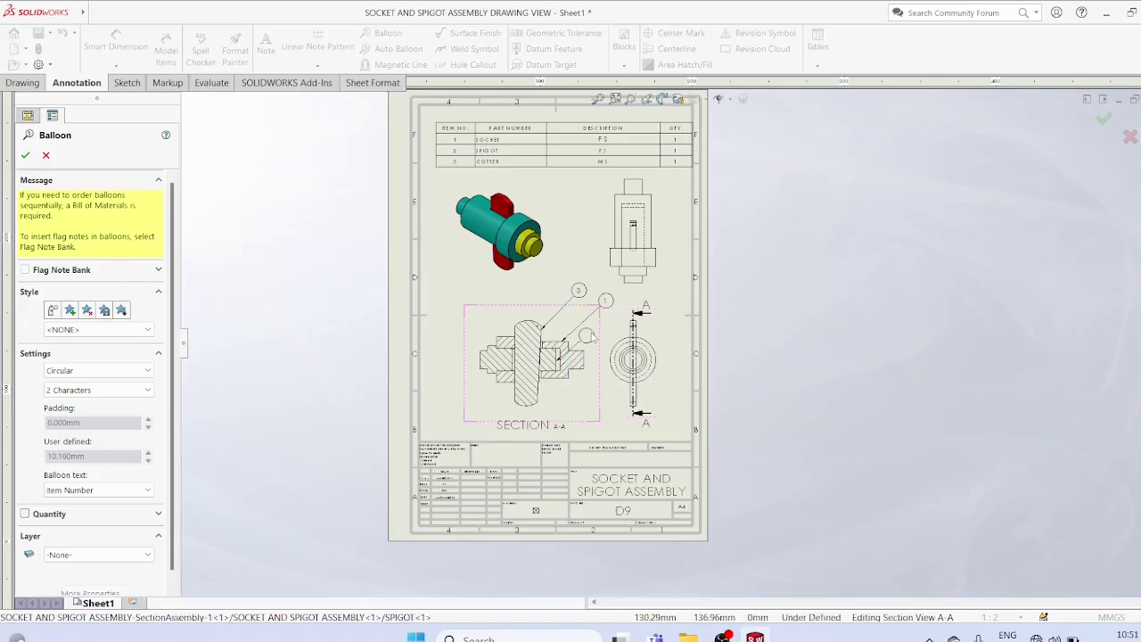
{"action": "left_click", "coordinate": [607, 333]}
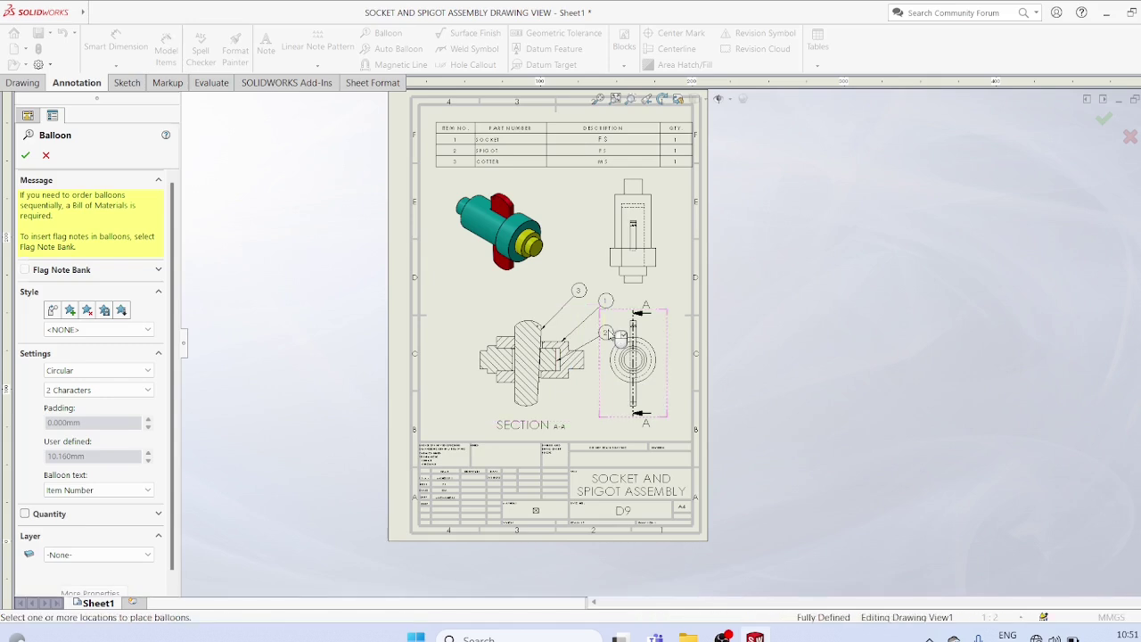
{"action": "key", "text": "Escape"}
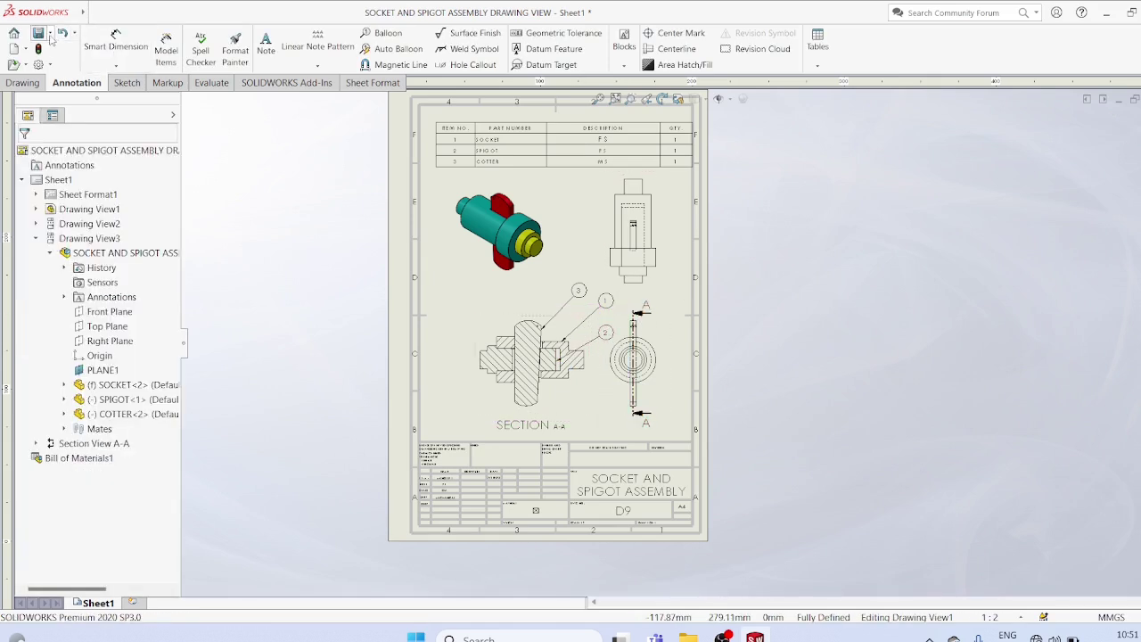
Save the drawing, updating its views first
{"action": "left_click", "coordinate": [51, 34]}
{"action": "left_click", "coordinate": [61, 51]}
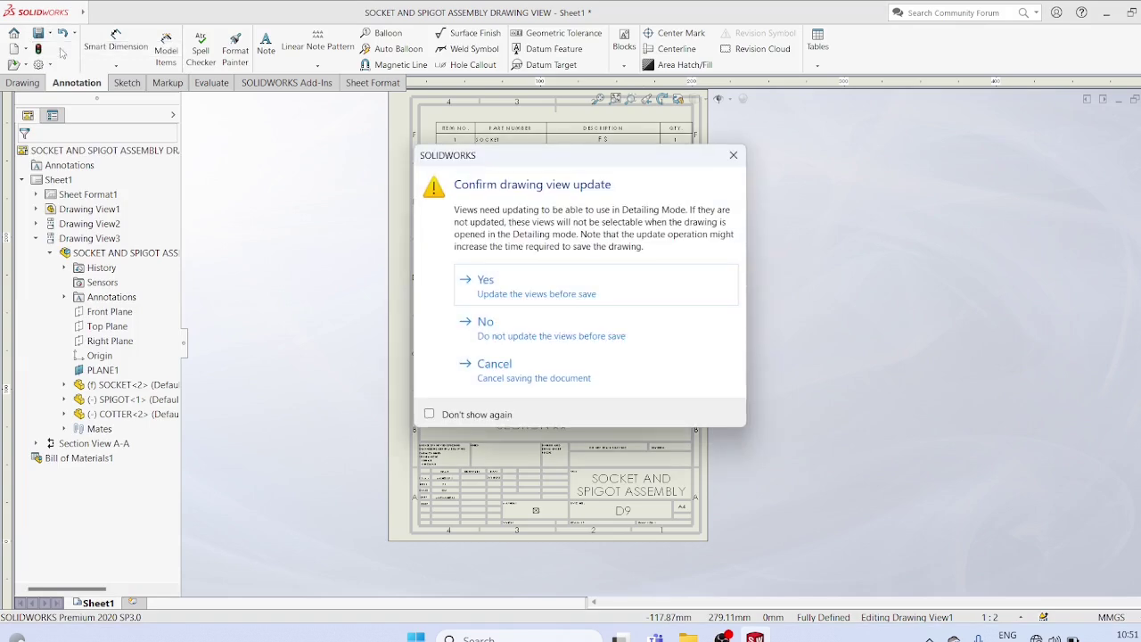
{"action": "left_click", "coordinate": [502, 281]}
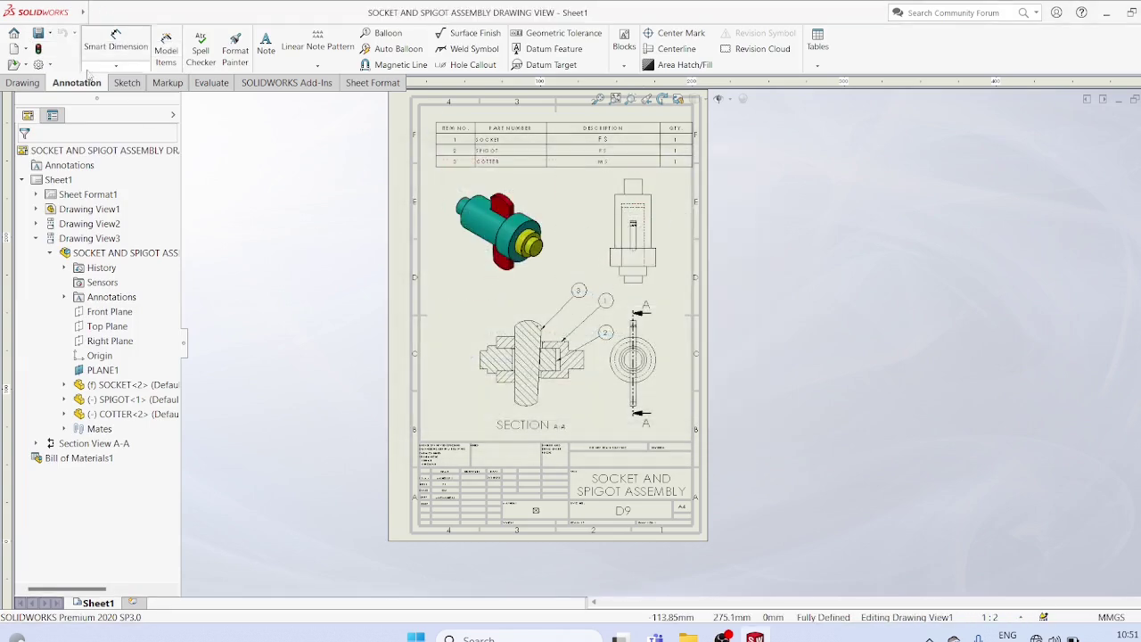
Begin a Save As and list the available export file formats
{"action": "left_click", "coordinate": [51, 35]}
{"action": "left_click", "coordinate": [67, 65]}
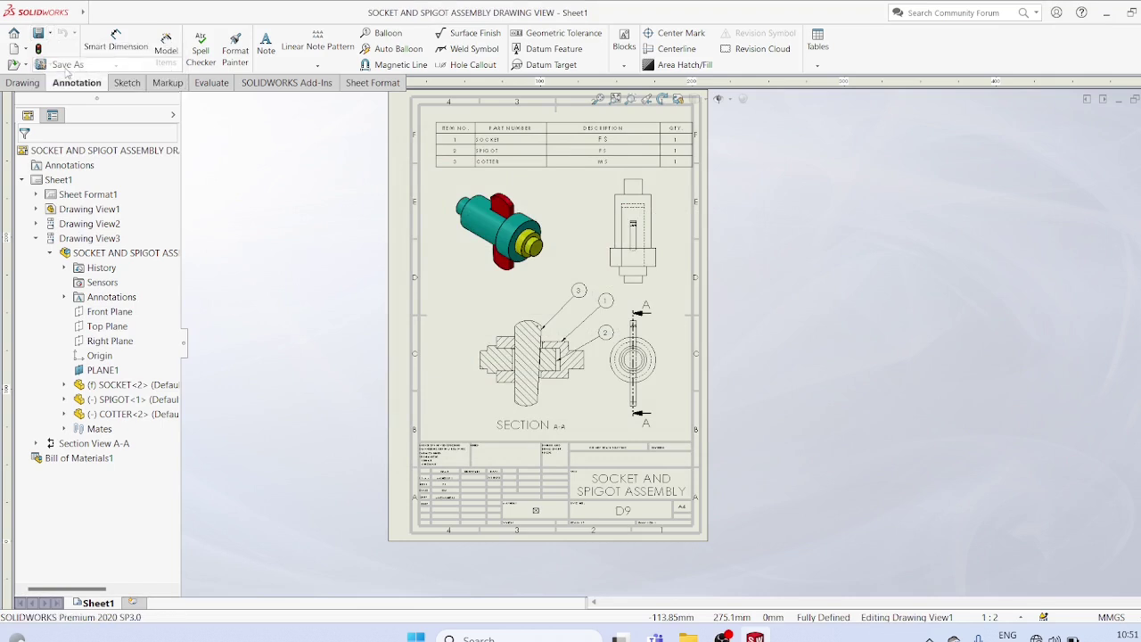
{"action": "left_click", "coordinate": [427, 238]}
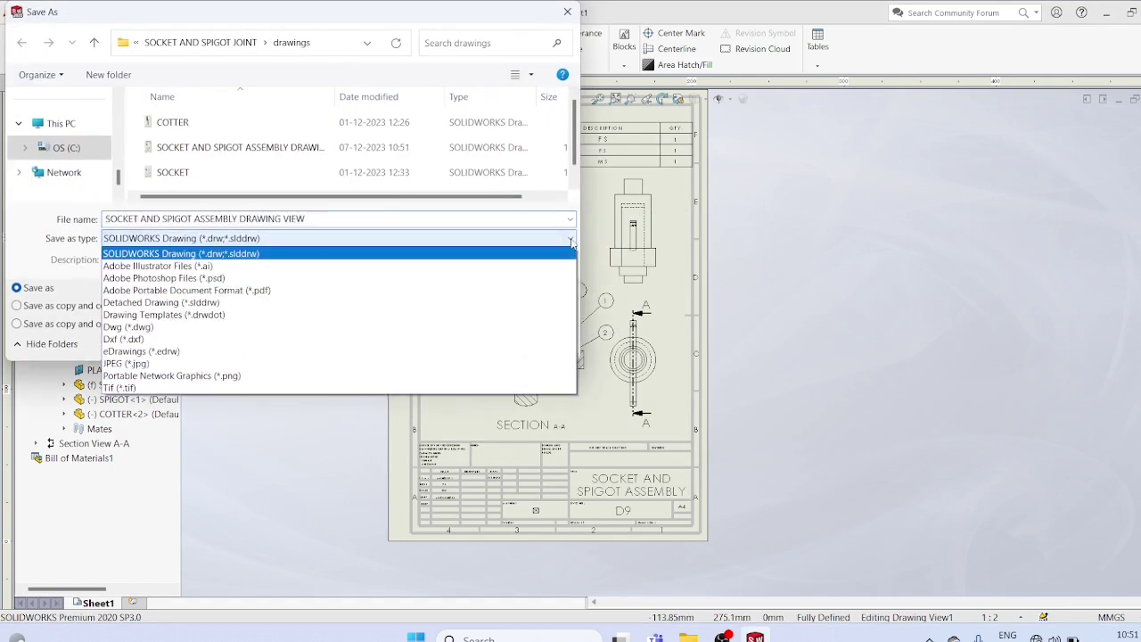